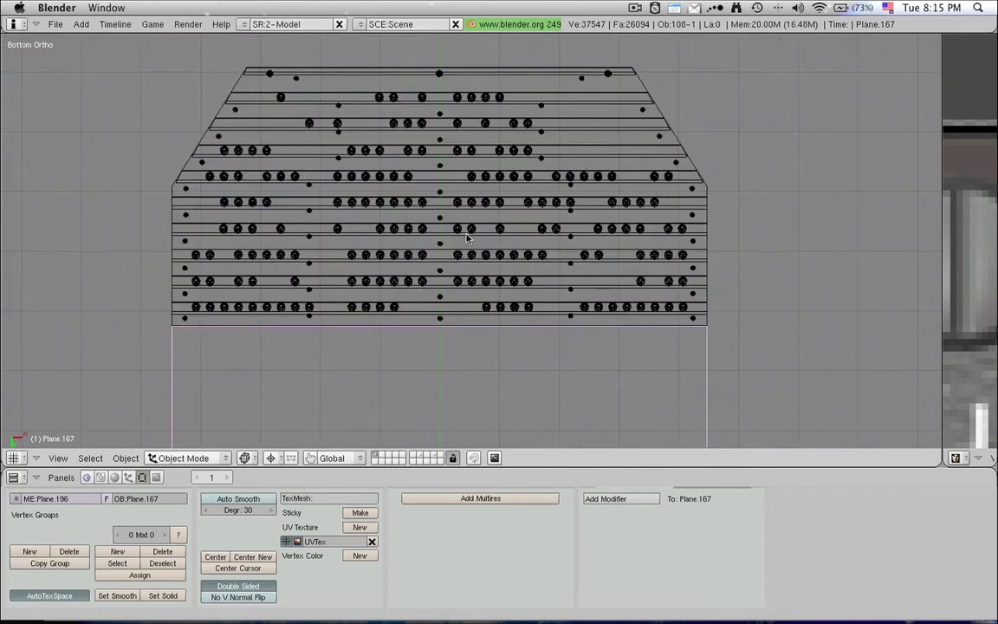
Examine the overhead circuit-breaker panel's geometry in wireframe and solid shading.
middle_click_drag(453, 170, 467, 195, "shift")
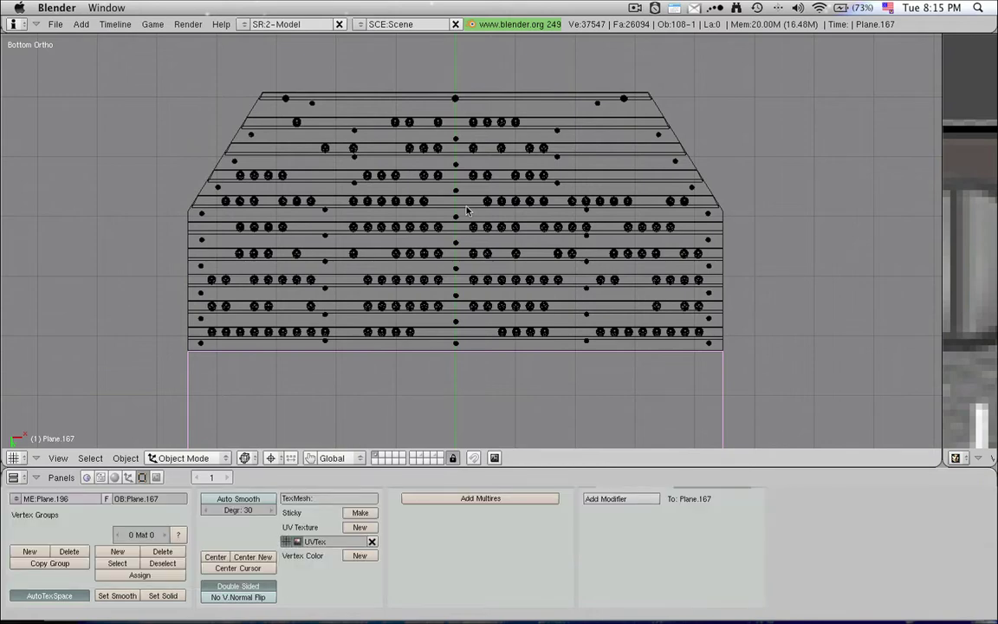
scroll(466, 210, "up", 1)
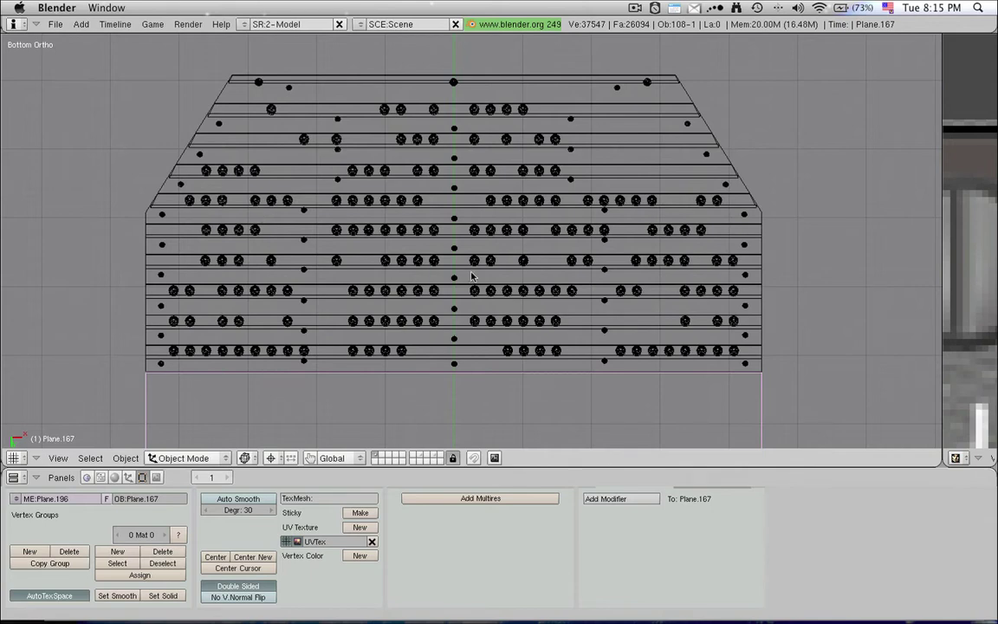
scroll(602, 223, "down", 3)
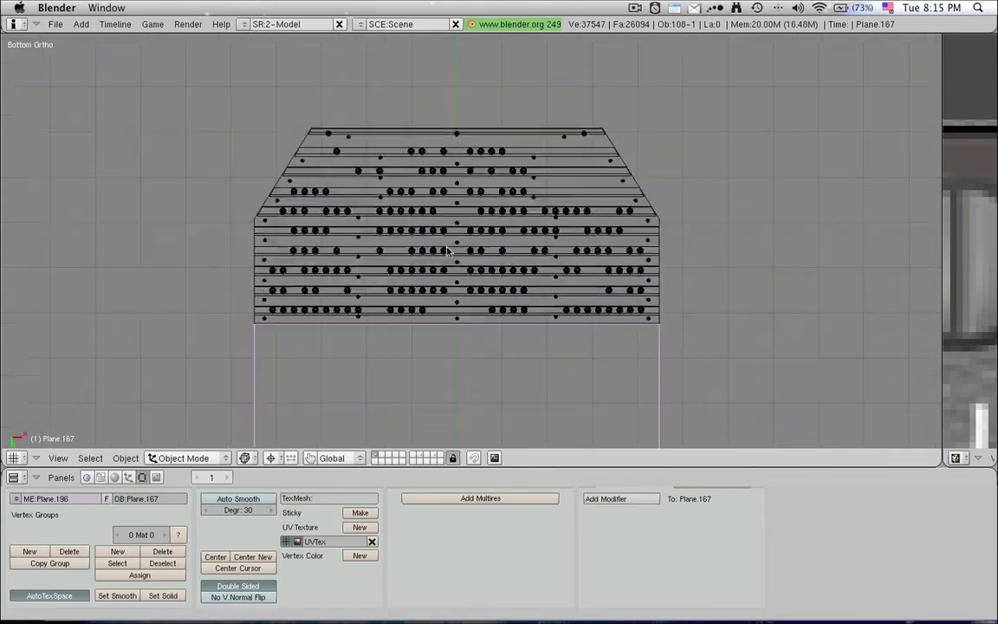
key("z")
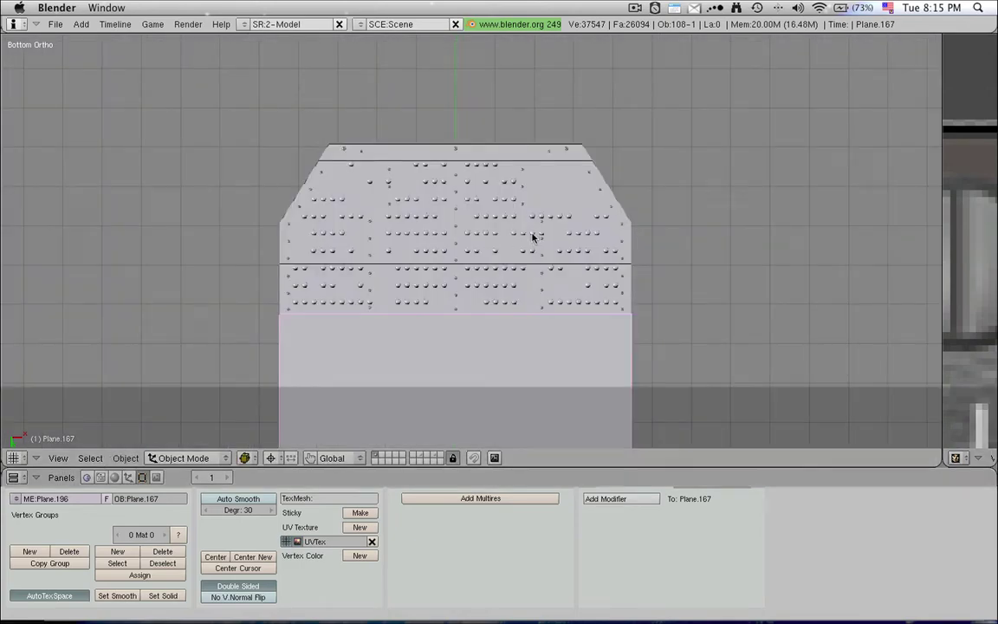
scroll(533, 238, "up", 5)
key("z")
scroll(351, 180, "down", 3)
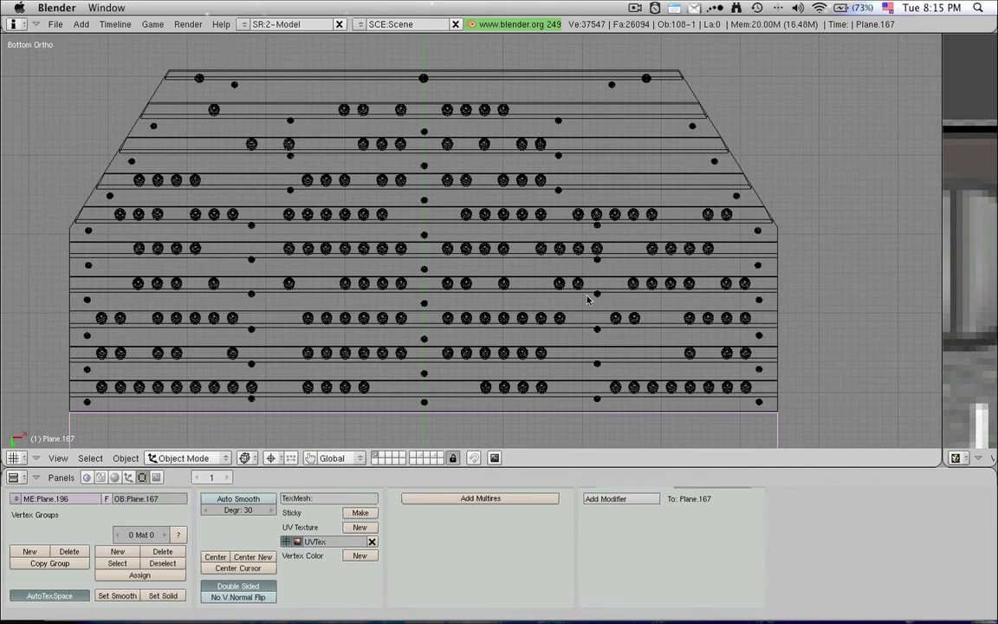
Show the overhead panel in textured shading and examine the breaker labels up close and the whole panel from afar.
key("alt+z")
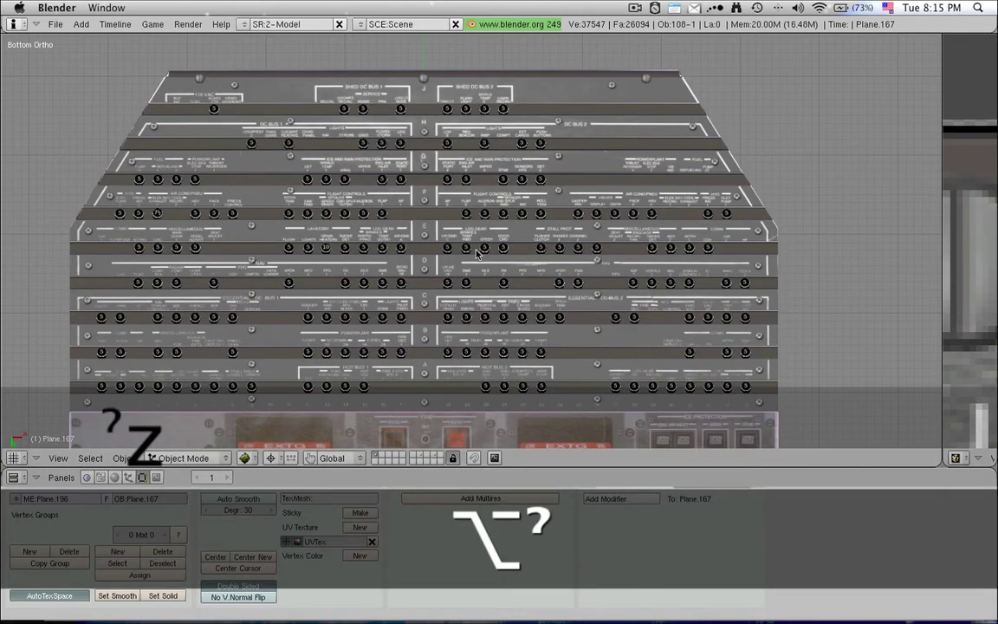
scroll(477, 251, "up", 6)
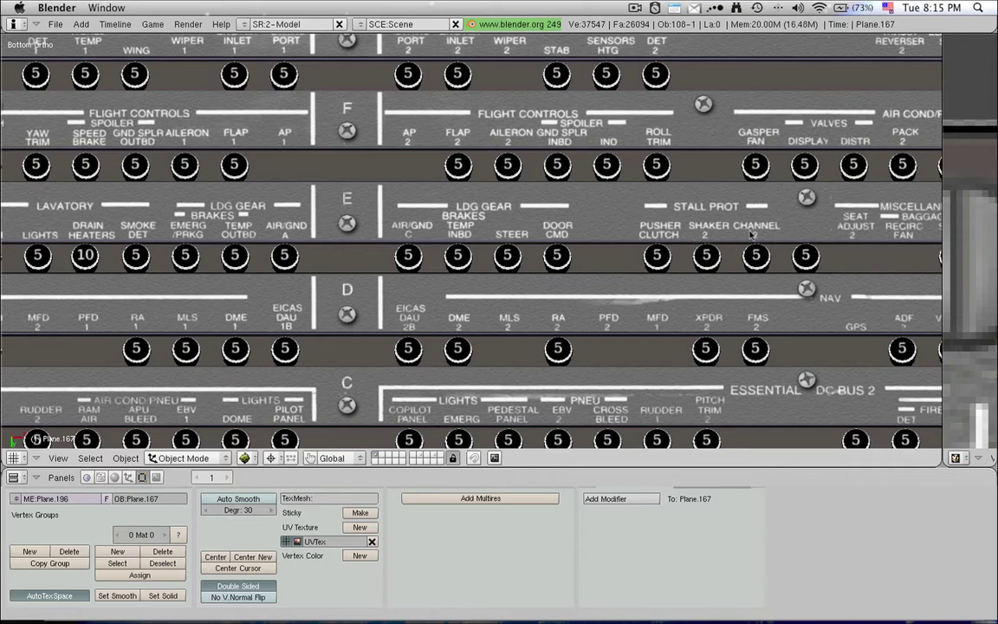
scroll(478, 336, "down", 6)
key("z")
key("alt+z")
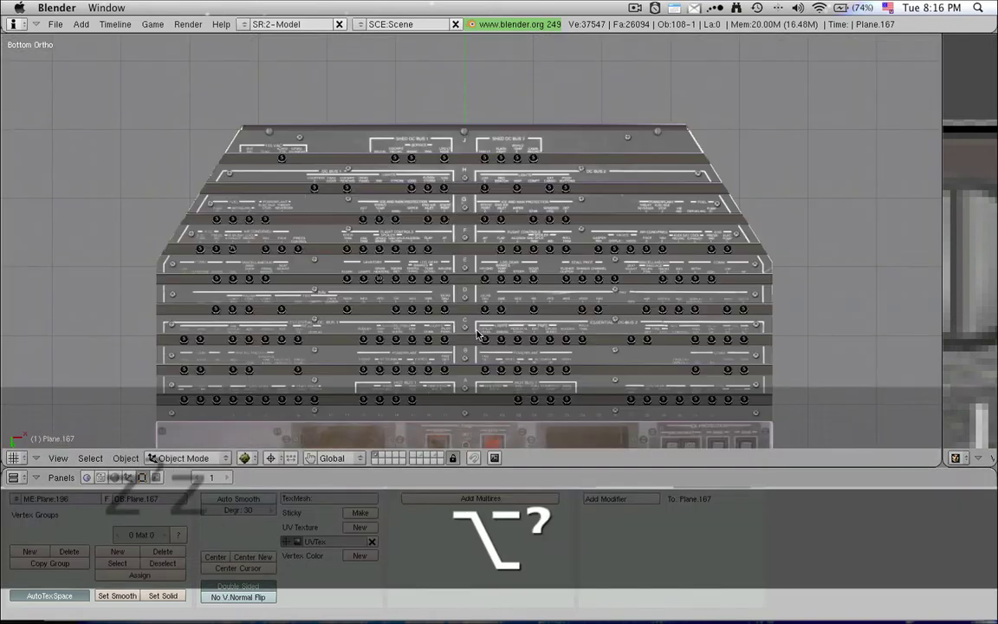
scroll(477, 336, "up", 4)
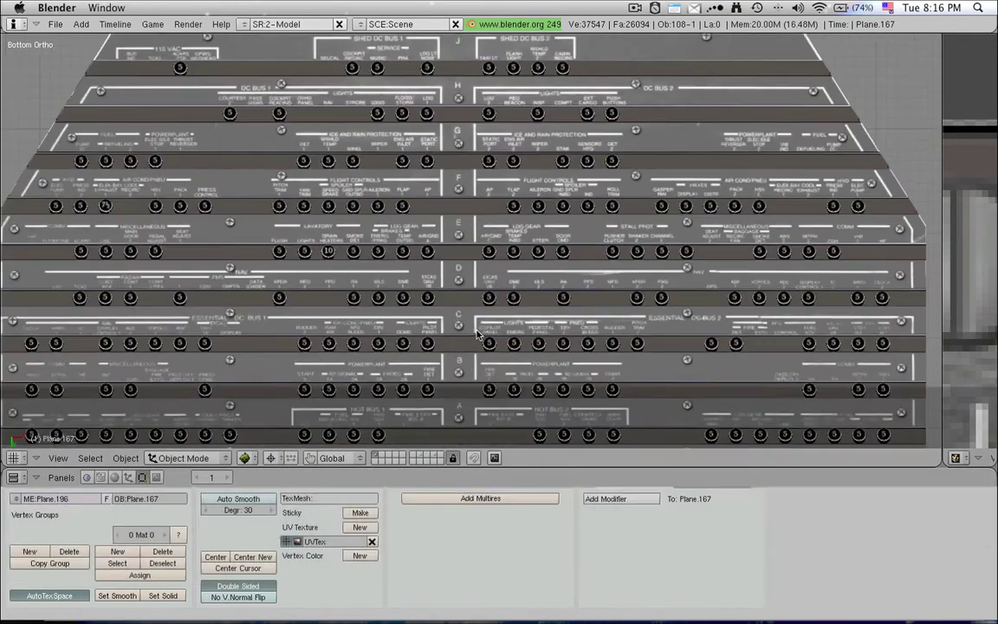
scroll(477, 336, "down", 3)
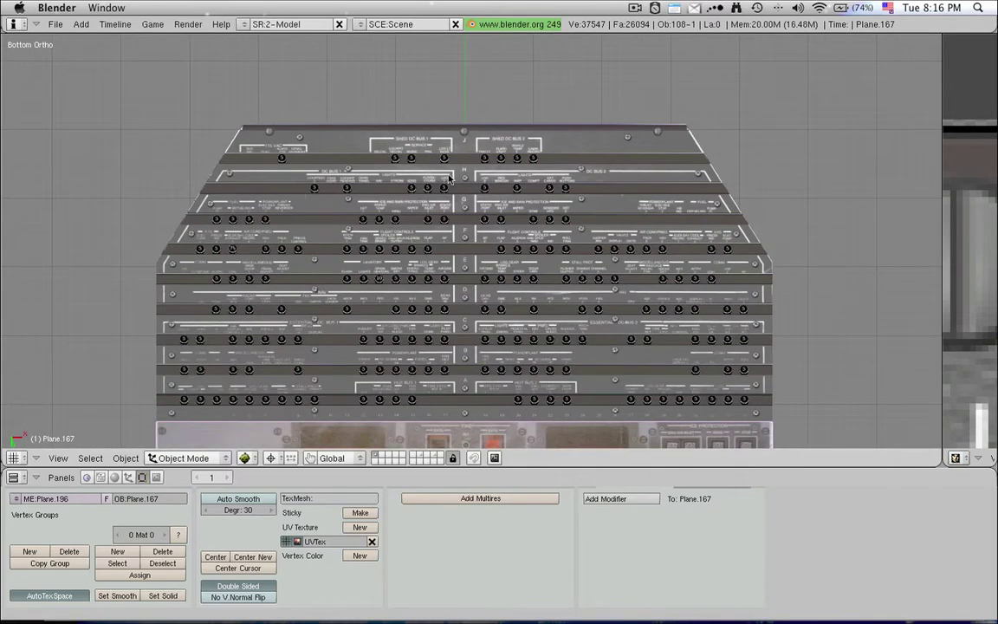
scroll(448, 179, "down", 4)
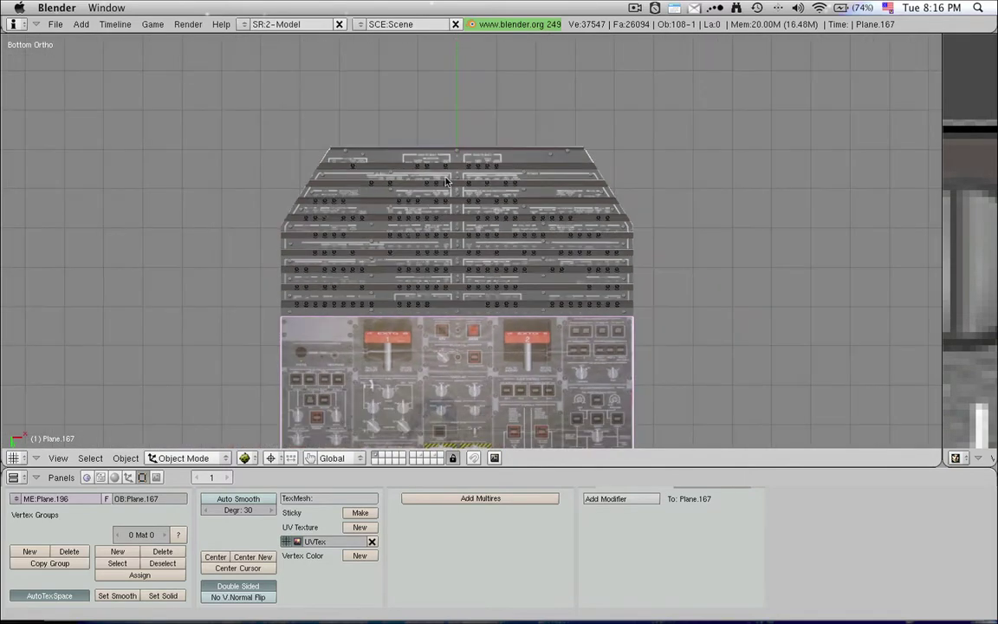
scroll(448, 178, "down", 1)
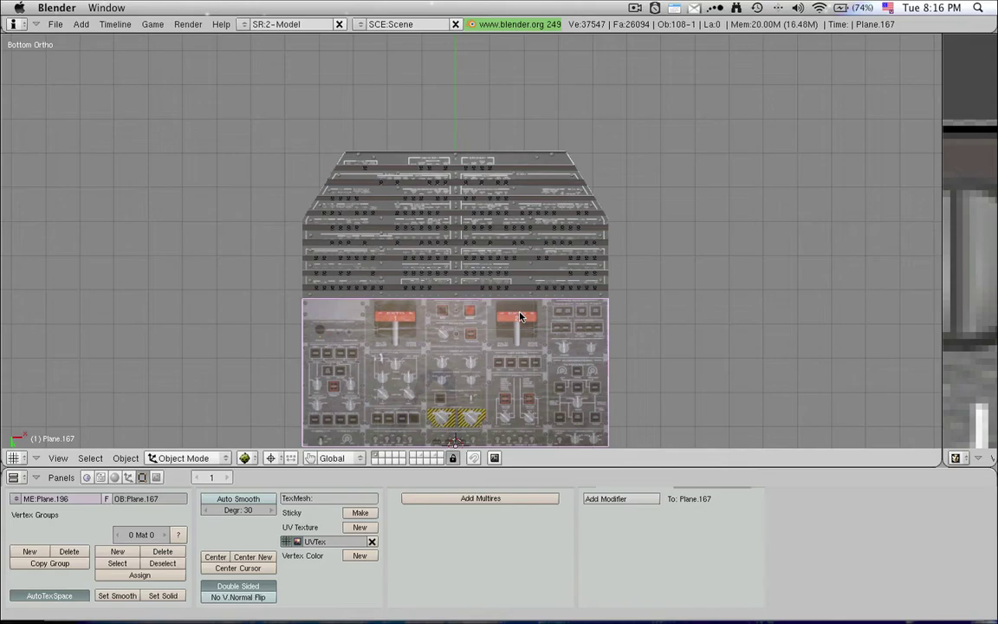
Maximize the image view of NormalMapTest.png and examine the photographed switch panel in the texture's lower half.
key("ctrl+Down")
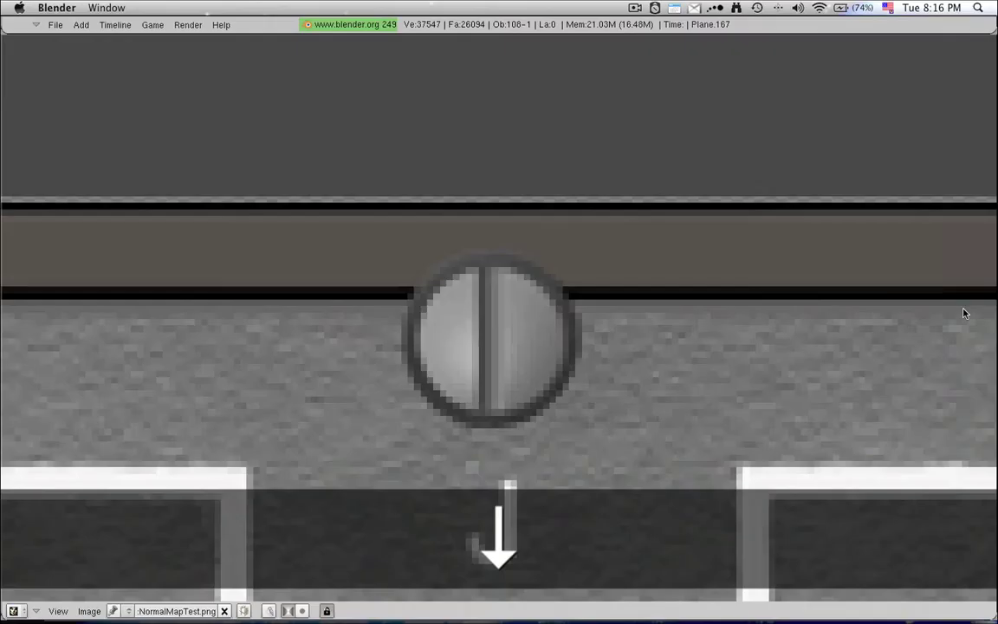
scroll(963, 312, "down", 16)
middle_click_drag(682, 346, 673, 287, "shift")
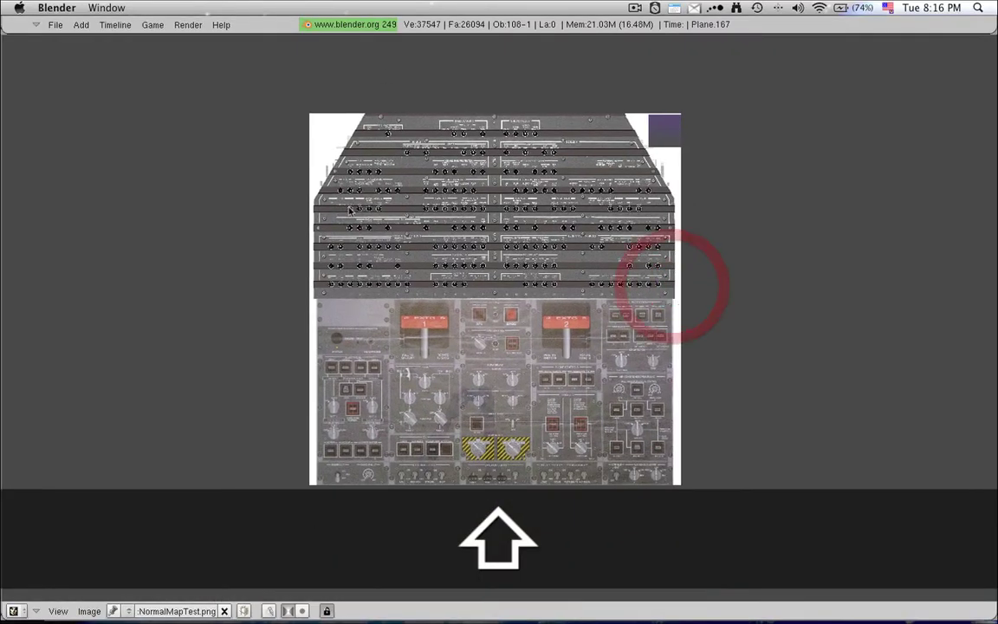
scroll(520, 330, "up", 2)
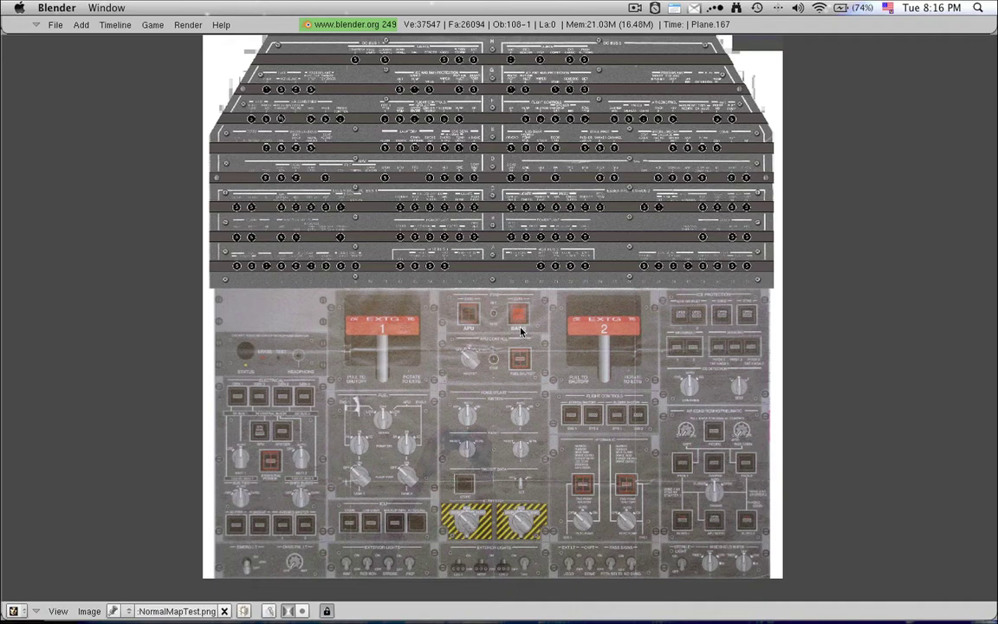
scroll(521, 330, "up", 1)
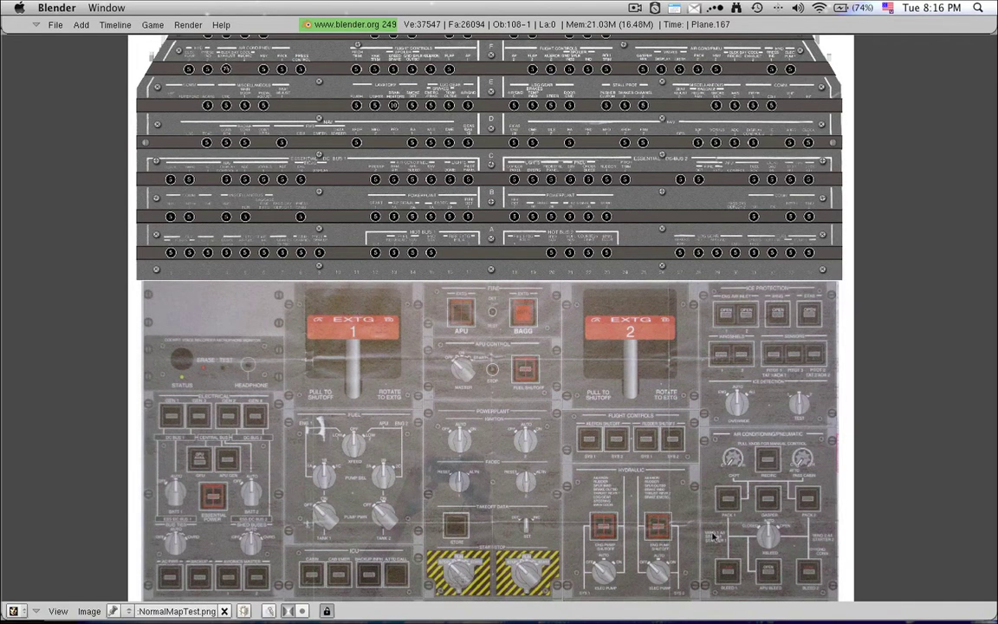
key("shift")
middle_click_drag(555, 444, 559, 310, "shift")
scroll(456, 361, "up", 2)
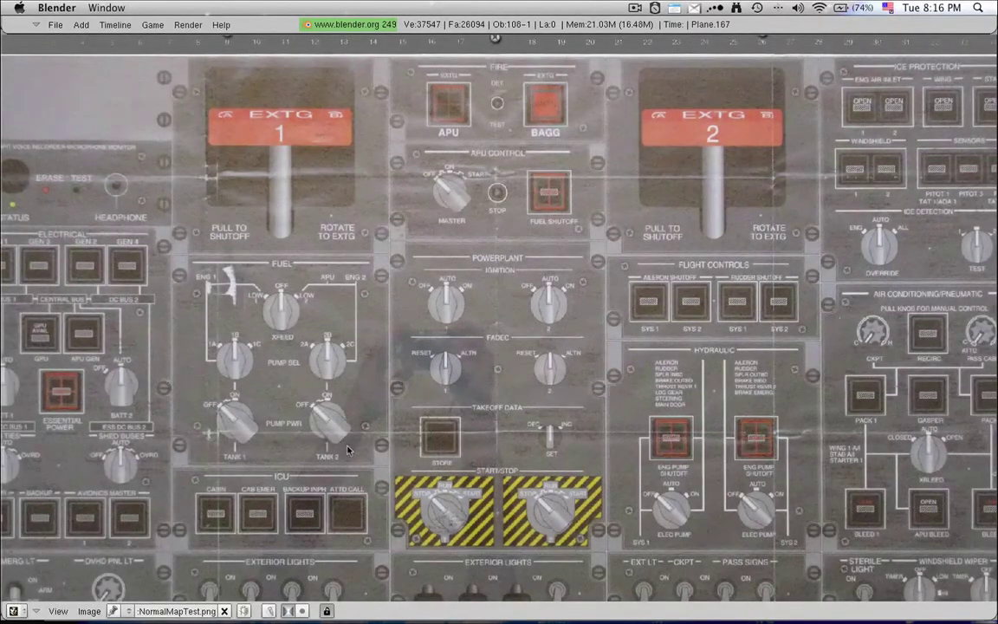
Examine the labelled circuit-breaker rows in the texture's upper half, from the middle across to the Essential DC Bus 1 side.
scroll(381, 456, "down", 2)
middle_click_drag(406, 191, 414, 423, "shift")
scroll(489, 230, "up", 2)
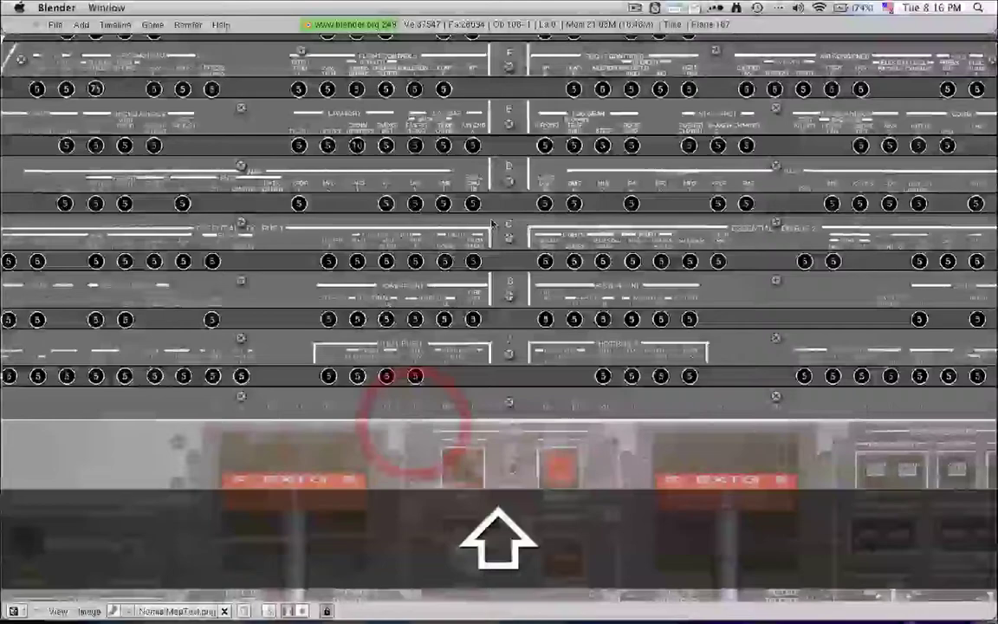
scroll(492, 224, "up", 1)
scroll(405, 230, "up", 2)
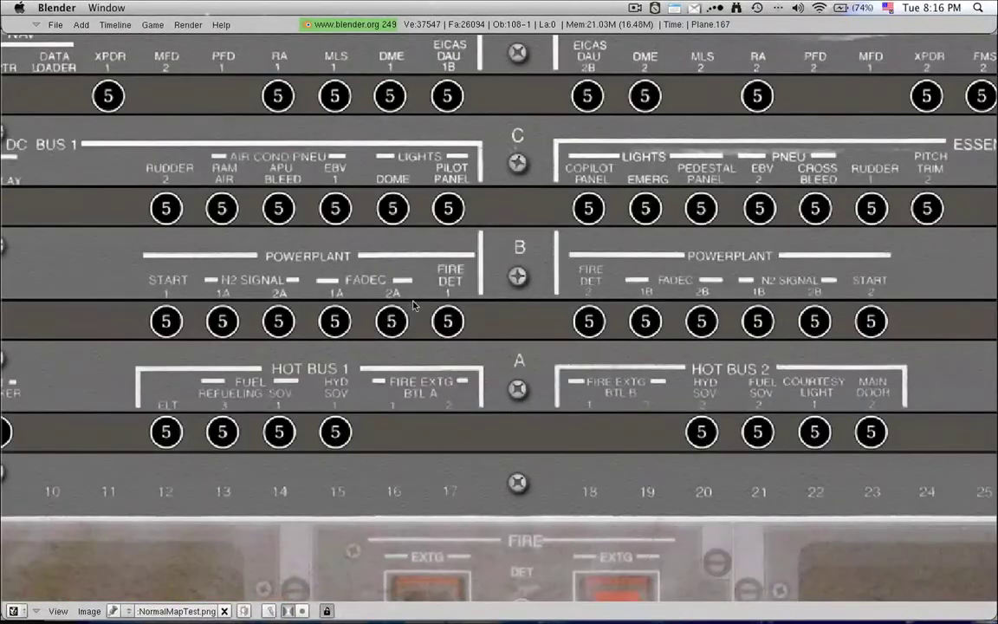
scroll(414, 305, "down", 2)
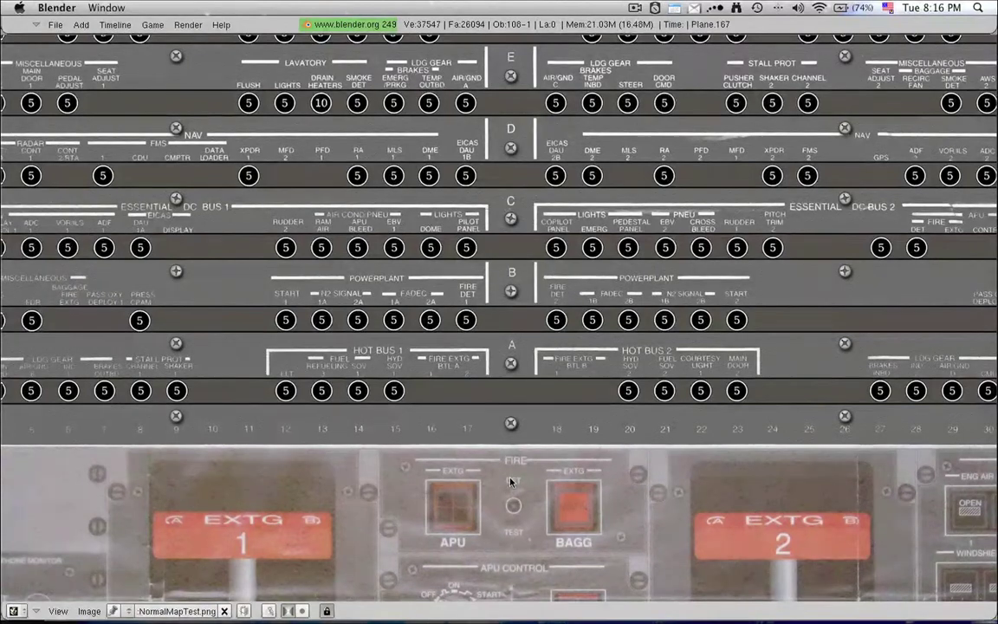
middle_click_drag(139, 550, 430, 250, "shift")
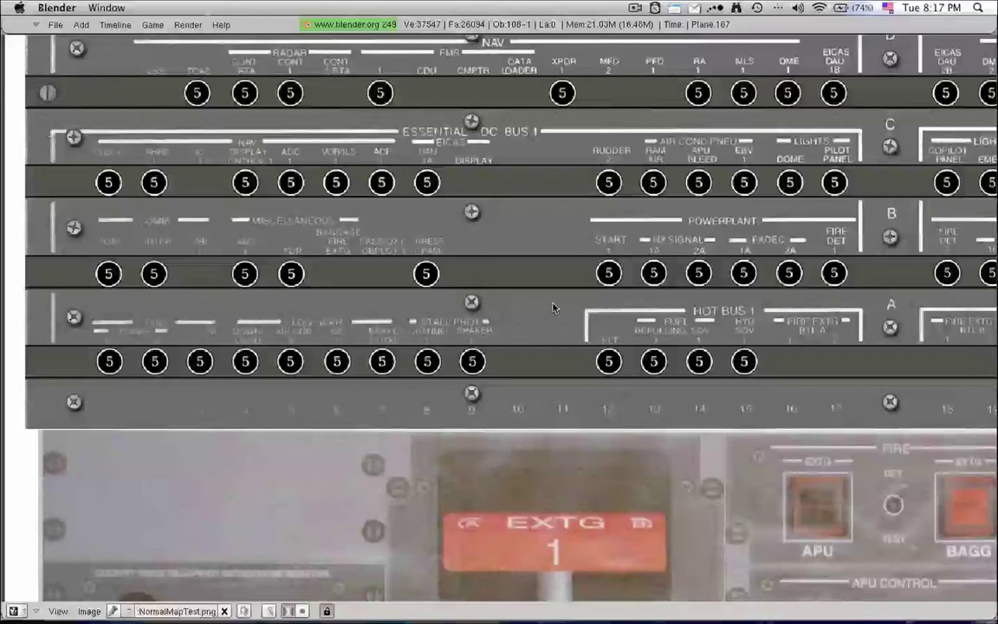
scroll(485, 319, "up", 1)
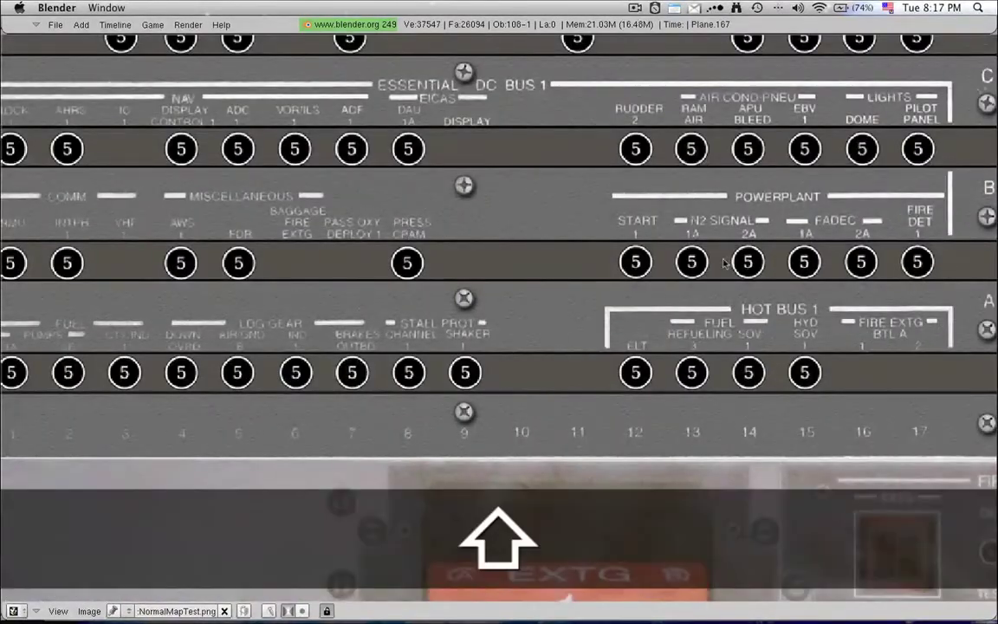
Compare the photographed switch panel in the texture with the redrawn circuit-breaker rows above it.
scroll(541, 364, "down", 3)
middle_click_drag(541, 364, 395, 133, "shift")
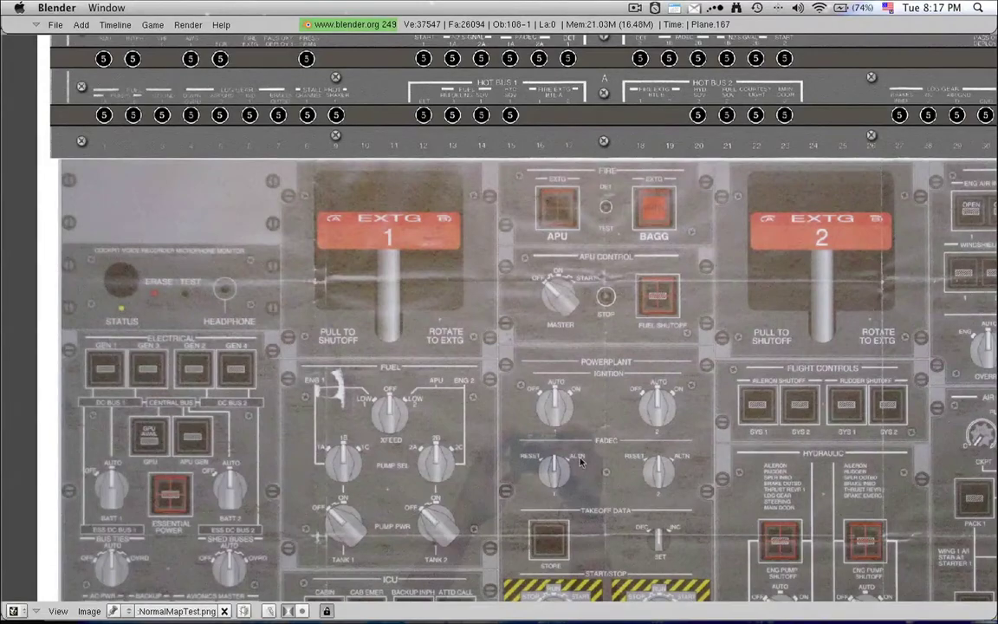
middle_click_drag(779, 268, 584, 462, "shift")
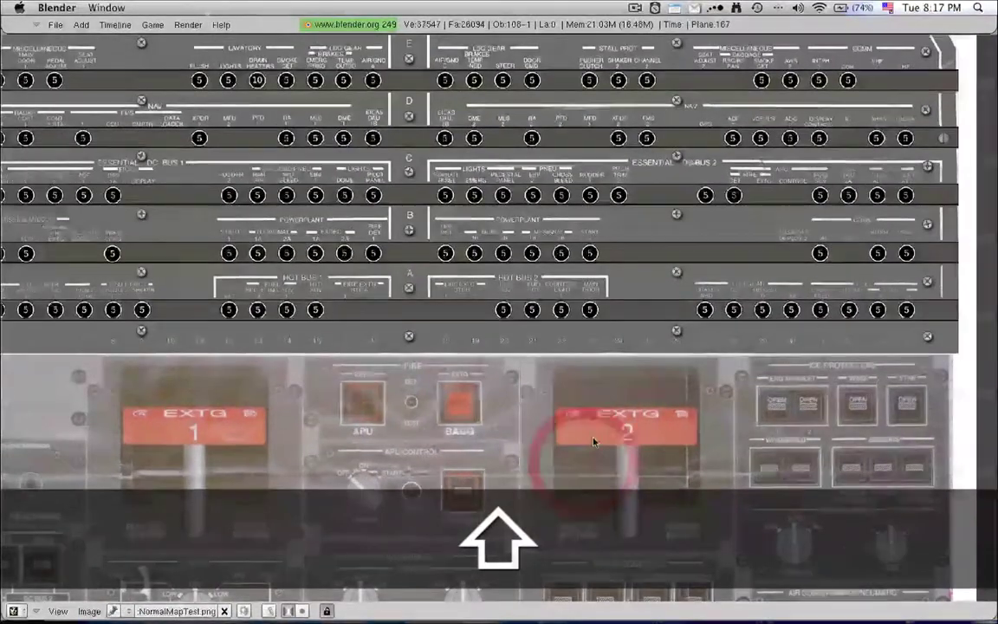
middle_click_drag(420, 191, 537, 335, "shift")
scroll(535, 334, "up", 3)
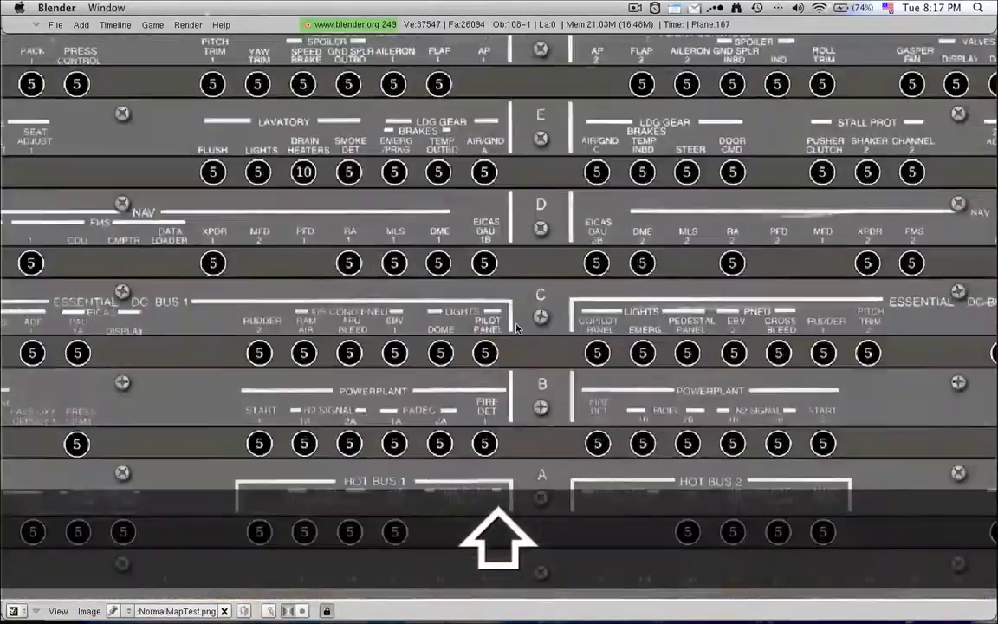
scroll(472, 322, "down", 1)
scroll(460, 317, "down", 1)
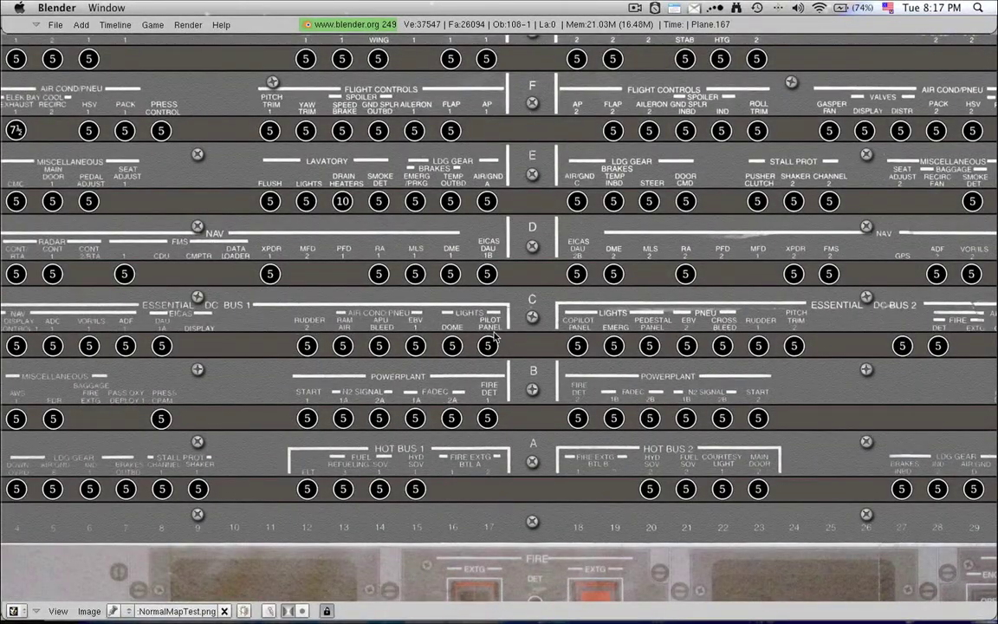
Restore the split layout and view the whole textured overhead panel in the 3D view.
key("ctrl+Up")
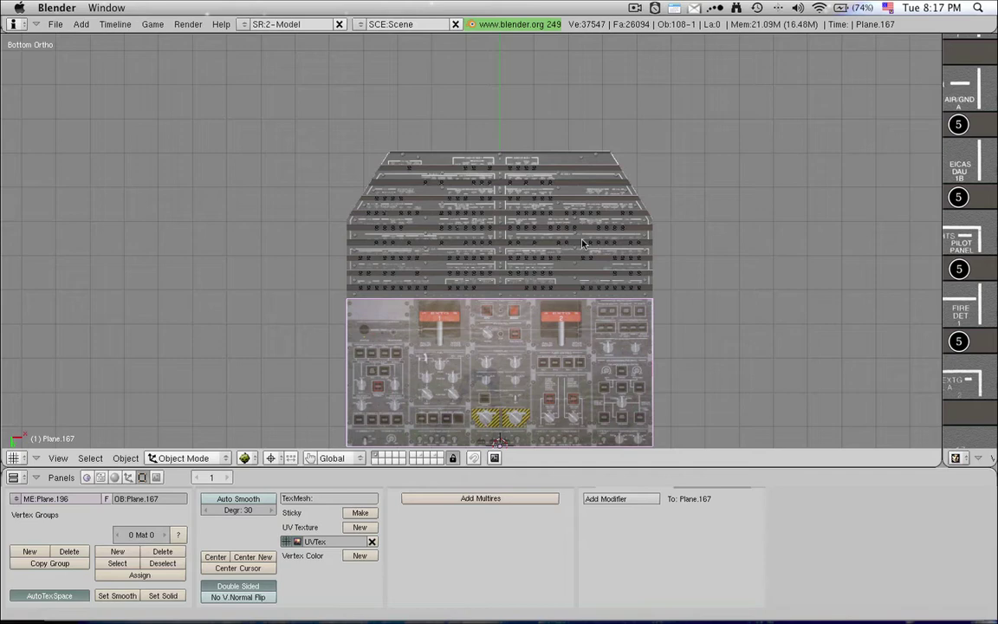
scroll(583, 244, "up", 2)
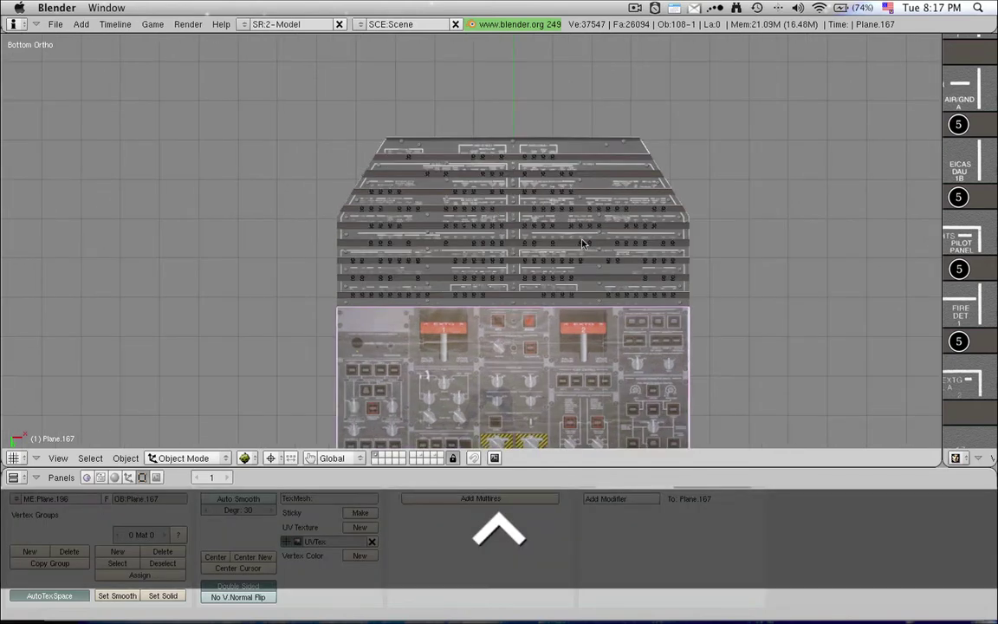
scroll(422, 243, "down", 1)
scroll(422, 243, "down", 1)
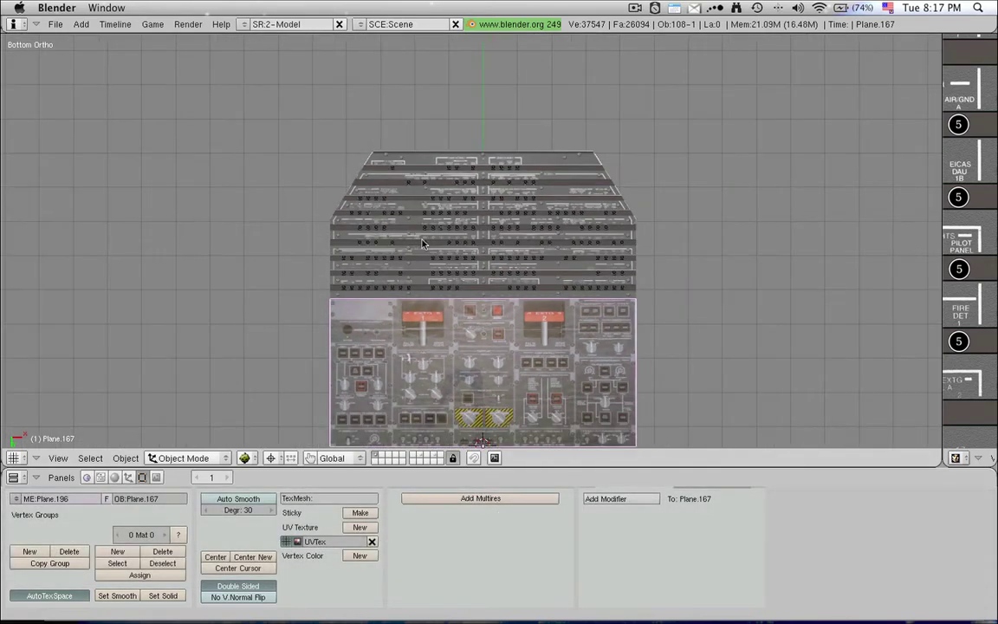
scroll(423, 244, "down", 1)
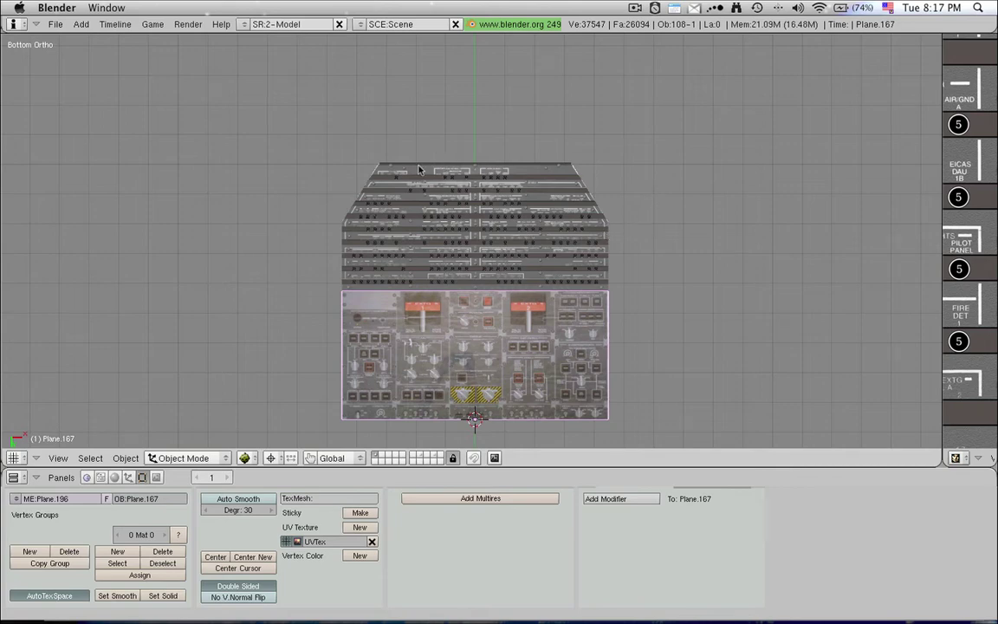
Append the GlassWindshield object from FanbladeTest.blend and inspect it around the overhead panel from an angled view.
left_click(54, 25)
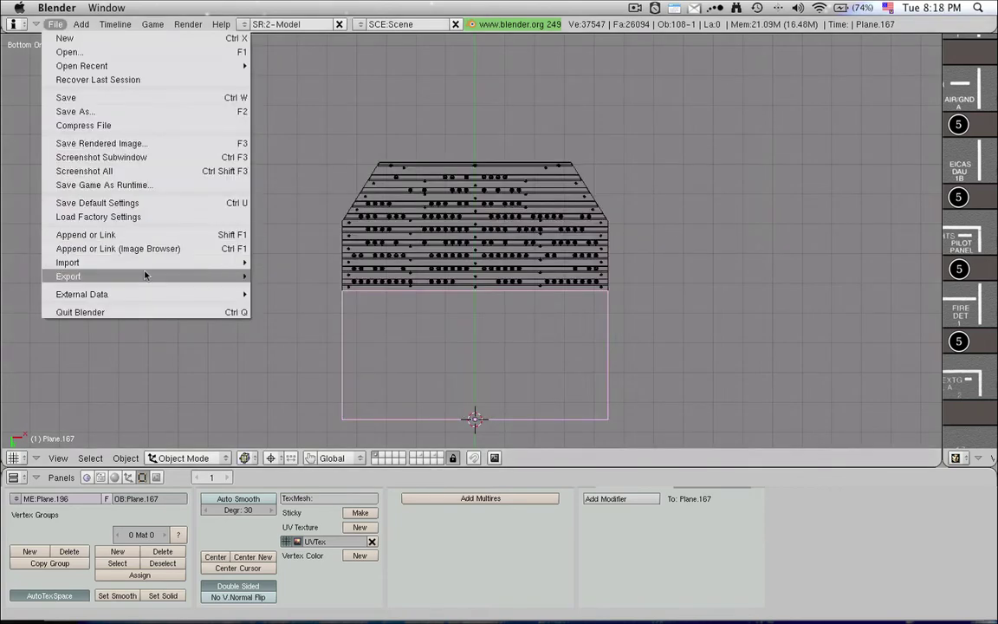
left_click(130, 236)
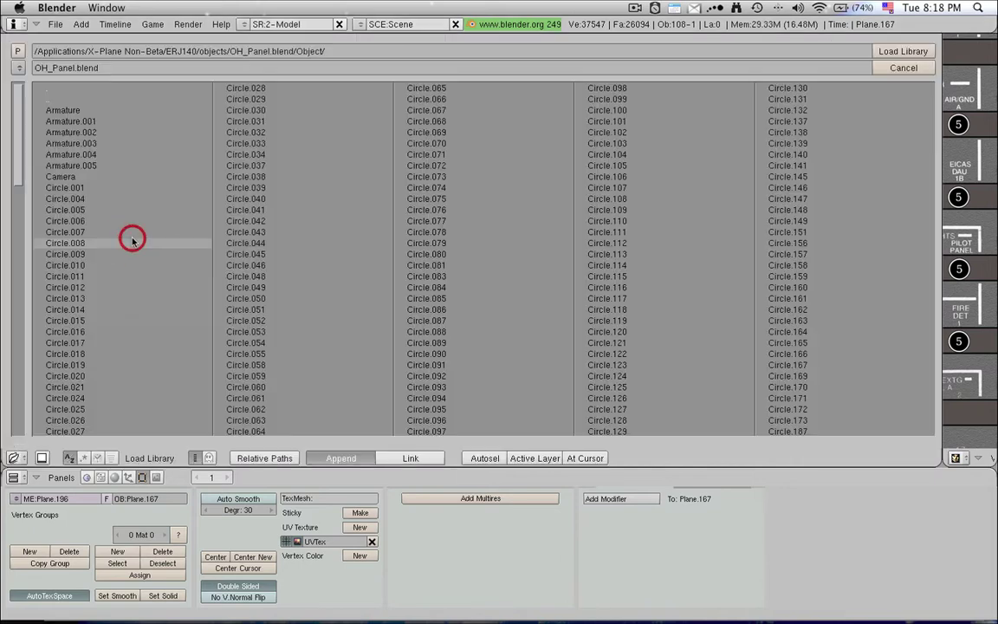
double_click(18, 52)
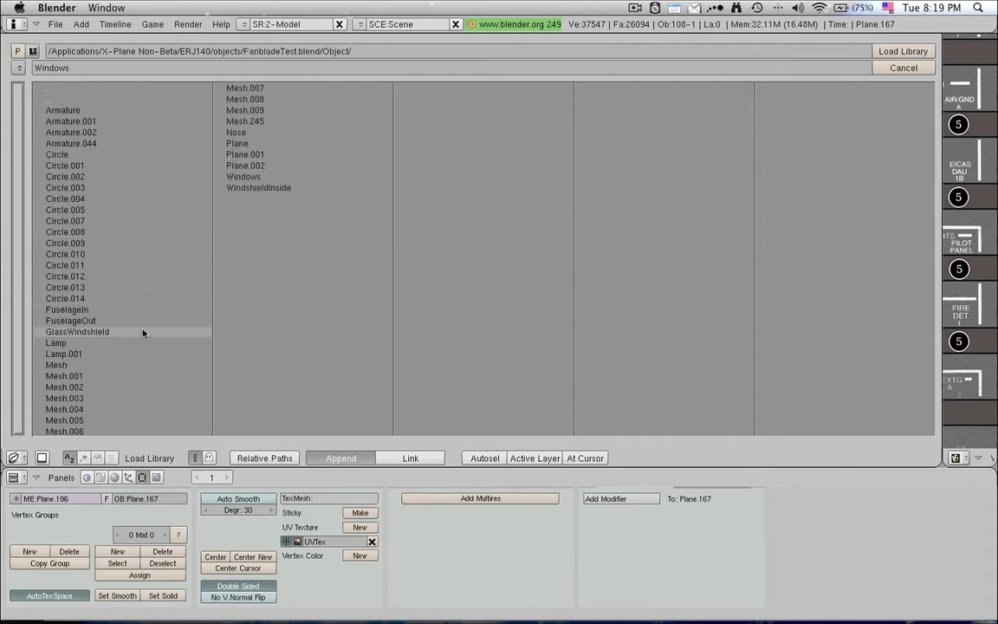
middle_click(144, 333)
scroll(262, 284, "down", 3)
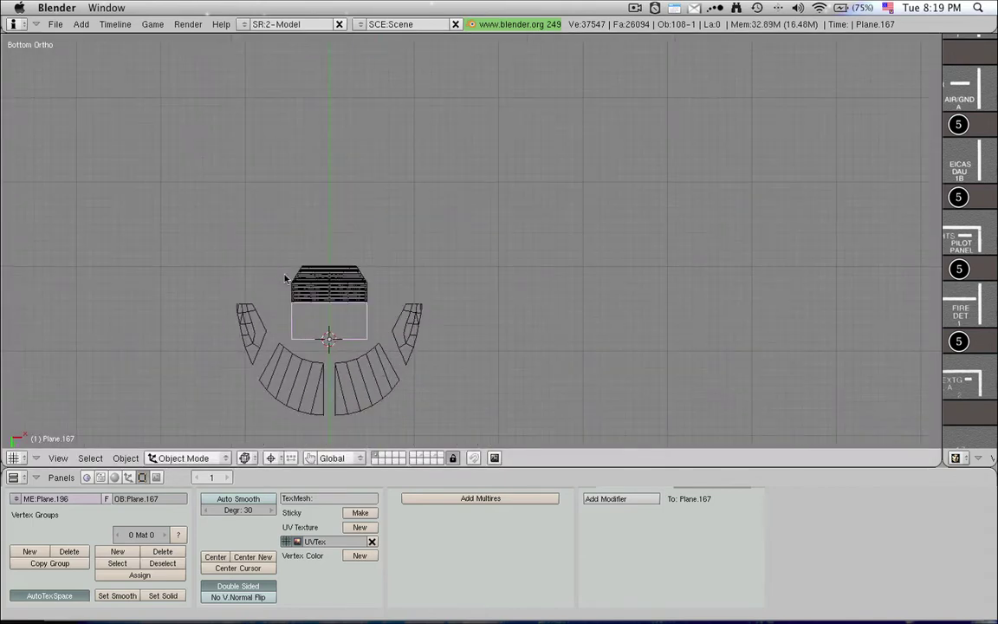
middle_click_drag(377, 238, 434, 356)
middle_click_drag(435, 356, 635, 97)
scroll(635, 98, "up", 3)
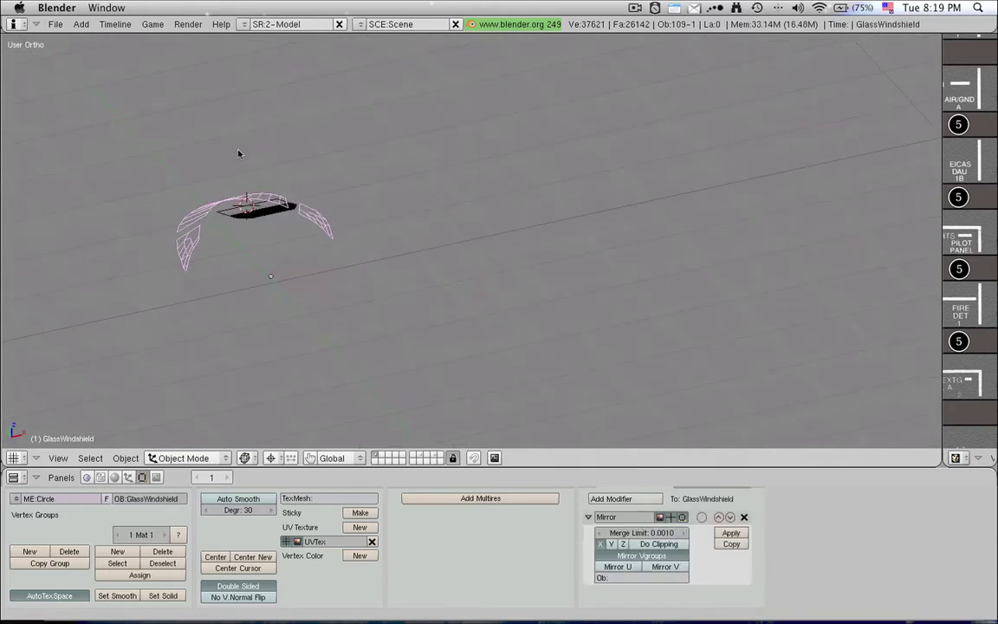
Enlarge the image editor beside the 3D view and show the whole overhead panel texture in it.
scroll(251, 166, "up", 3)
middle_click_drag(470, 245, 195, 222)
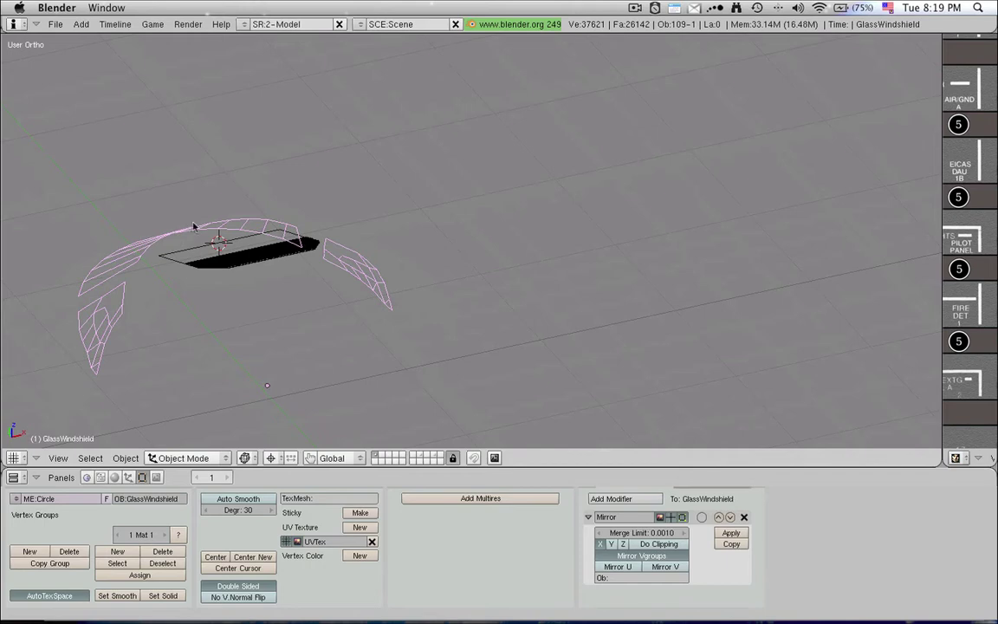
mouse_move(194, 226)
middle_mouse_down()
mouse_move(252, 268)
mouse_move(216, 206)
mouse_move(198, 208)
middle_mouse_up()
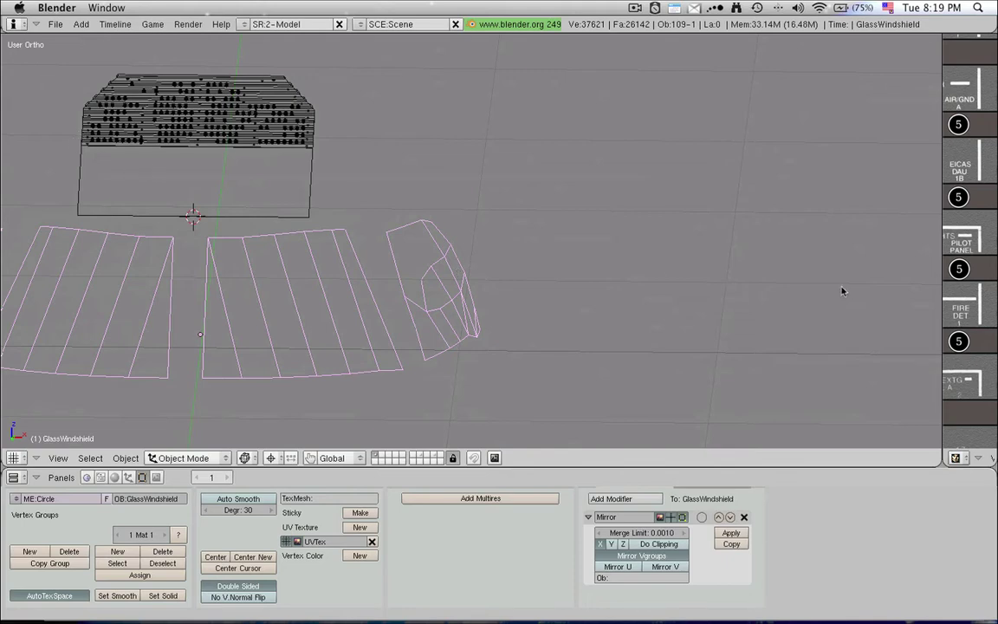
left_click_drag(943, 208, 526, 205)
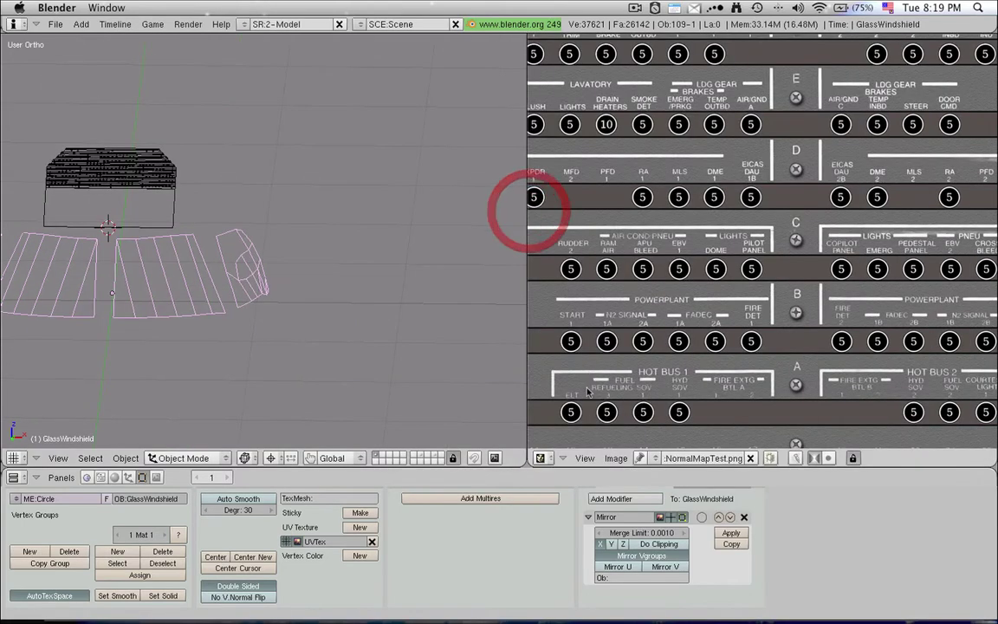
left_click(541, 458)
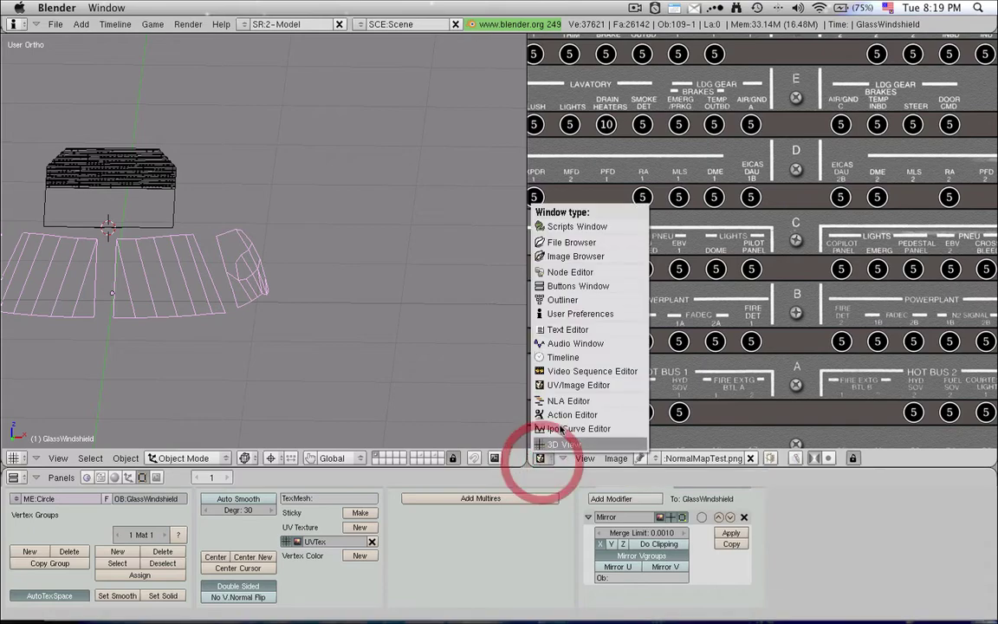
left_click(568, 385)
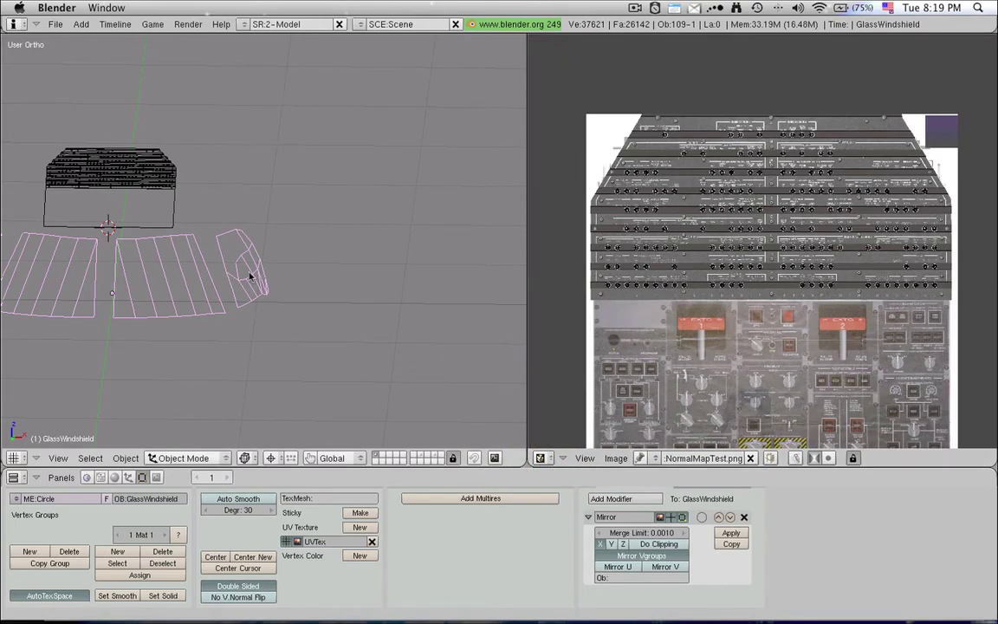
Examine the texture image and UV layout of the circuit-breaker section of the overhead panel.
right_click(154, 197)
right_click(141, 147)
key("Tab")
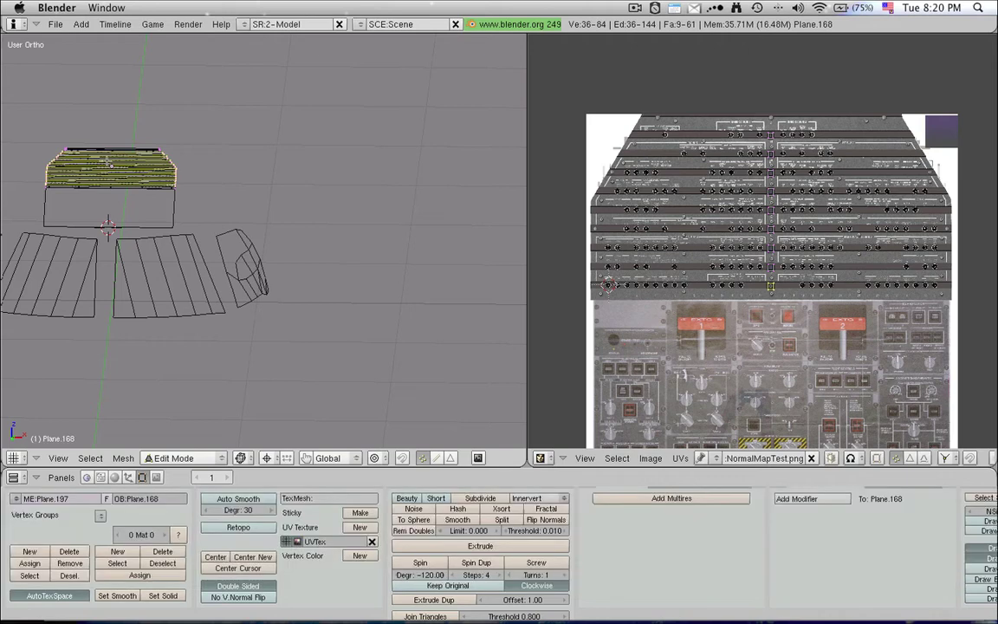
key("a")
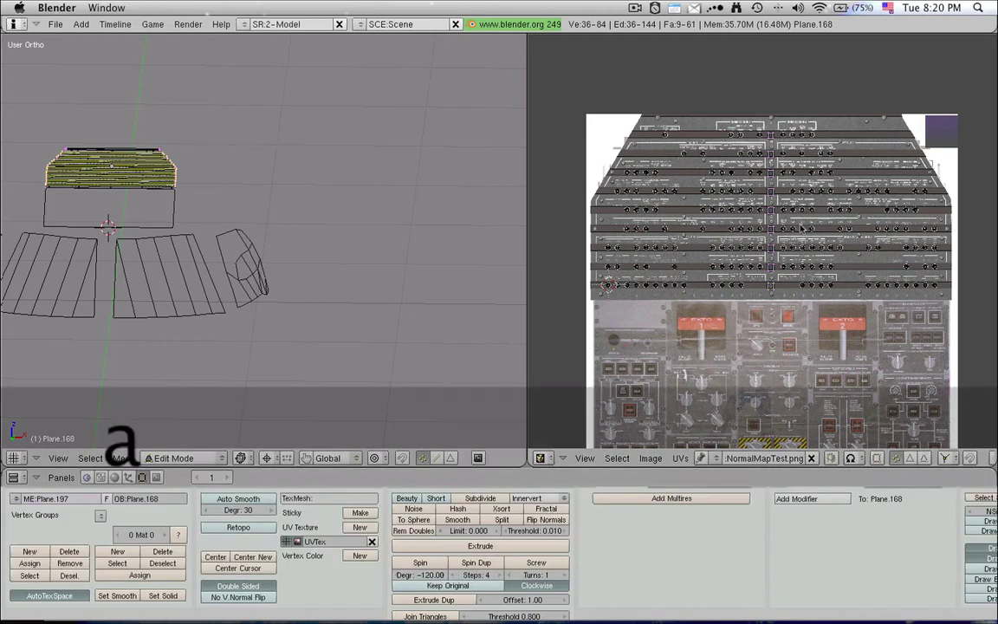
key("Tab")
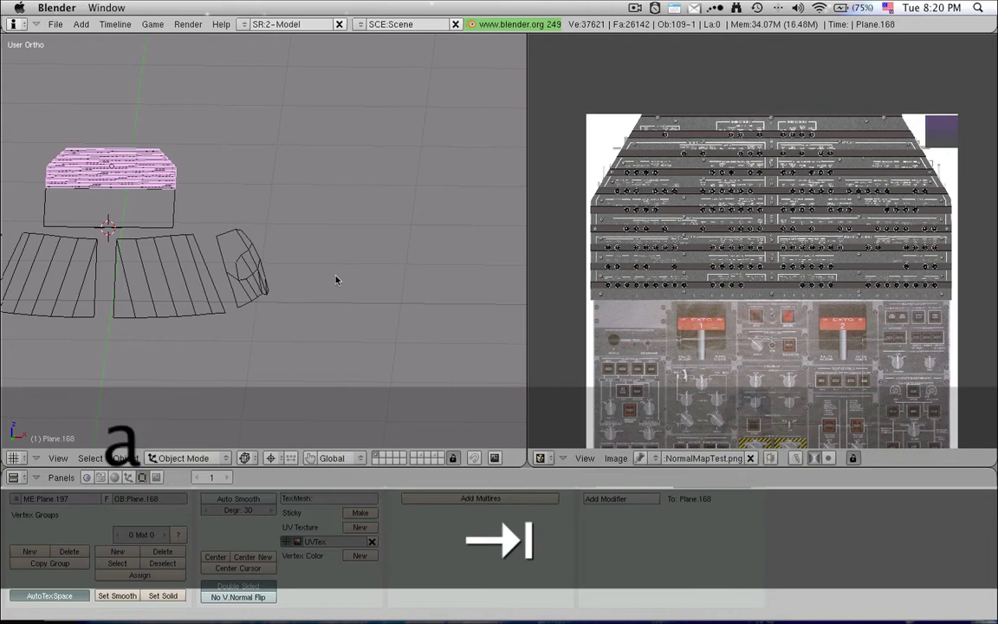
Check which texture image the GlassWindshield object's UV layout is mapped to.
right_click(239, 277)
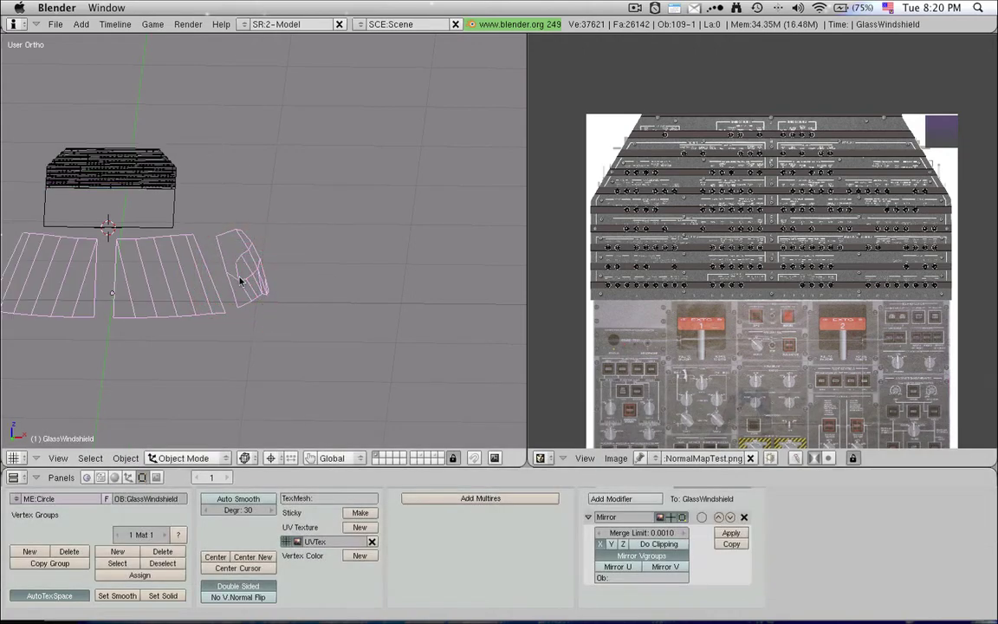
key("Tab")
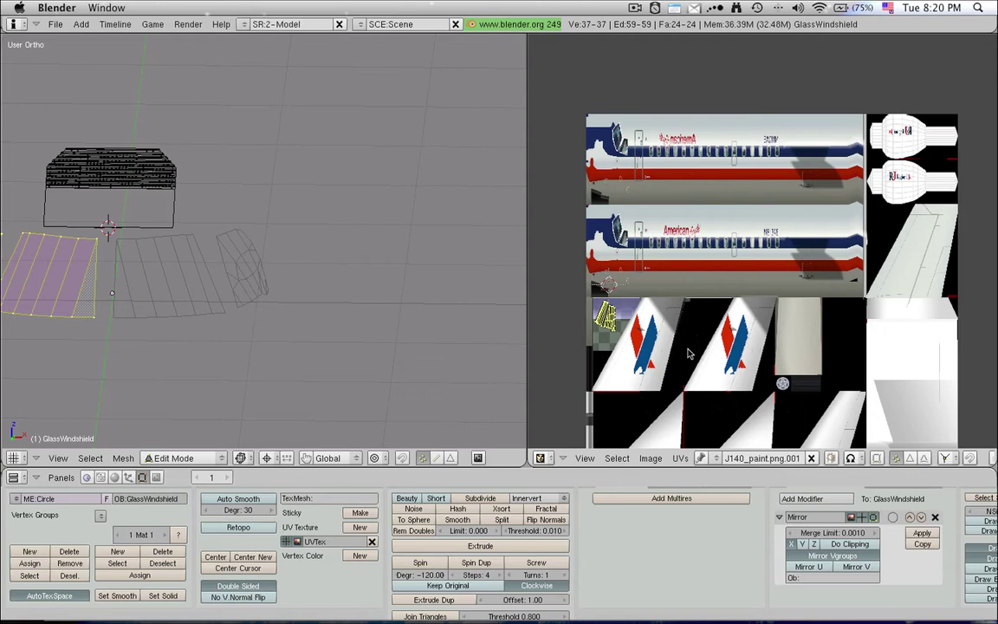
key("Tab")
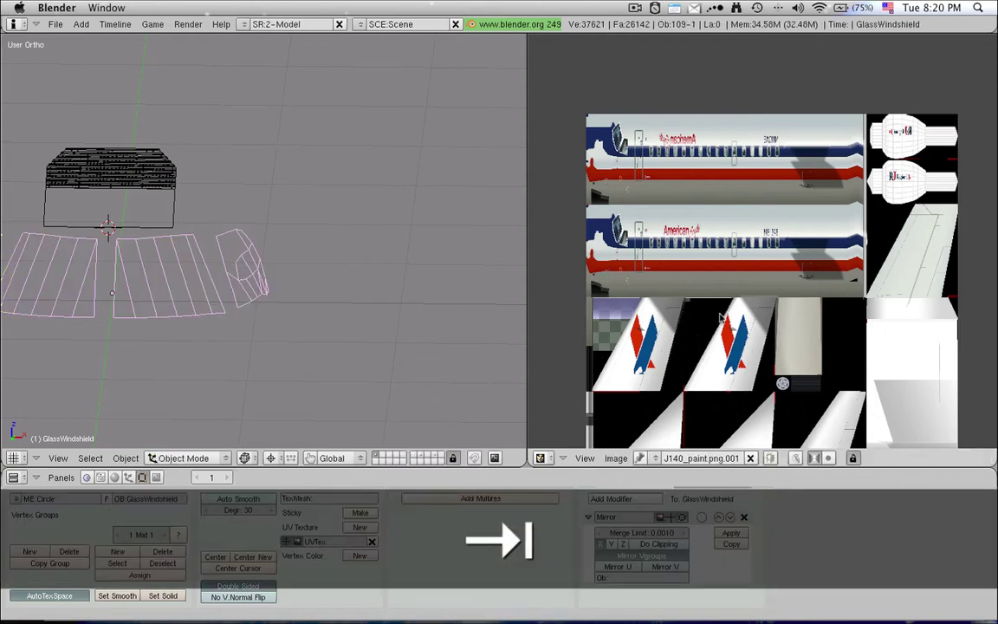
Try to export the panel and windshield together as an X-Plane v8/v9 Object (.obj).
middle_click_drag(241, 236, 393, 229, "shift")
key("shift+7")
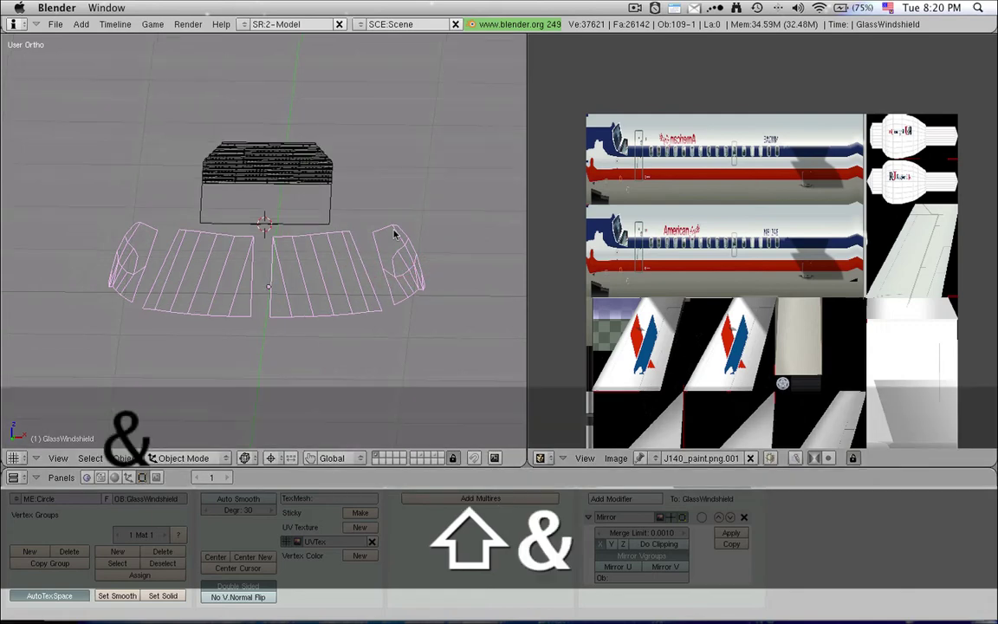
left_click(54, 24)
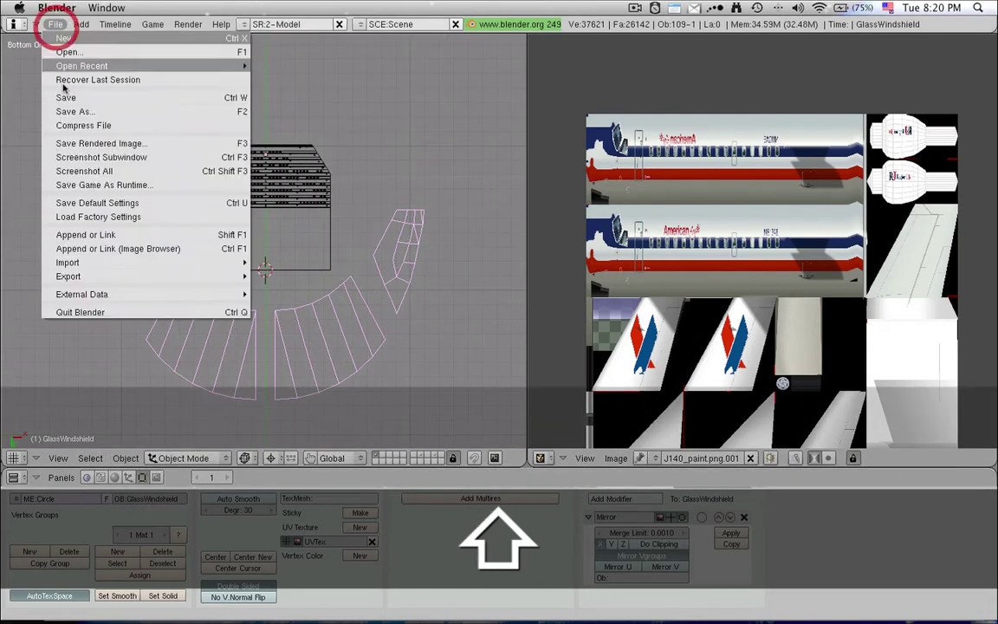
mouse_move(104, 276)
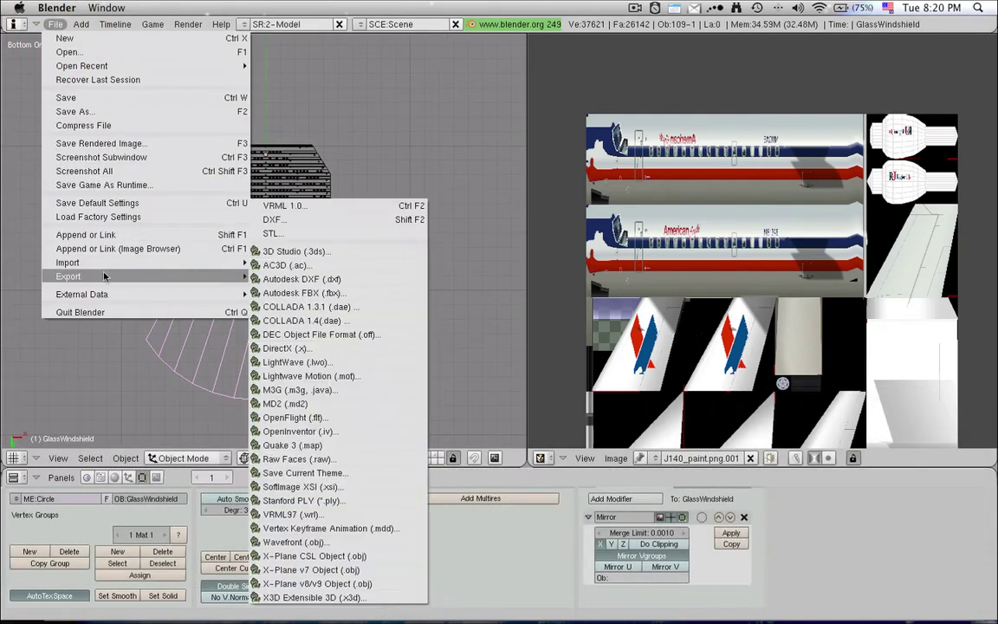
left_click(390, 584)
left_click(387, 587)
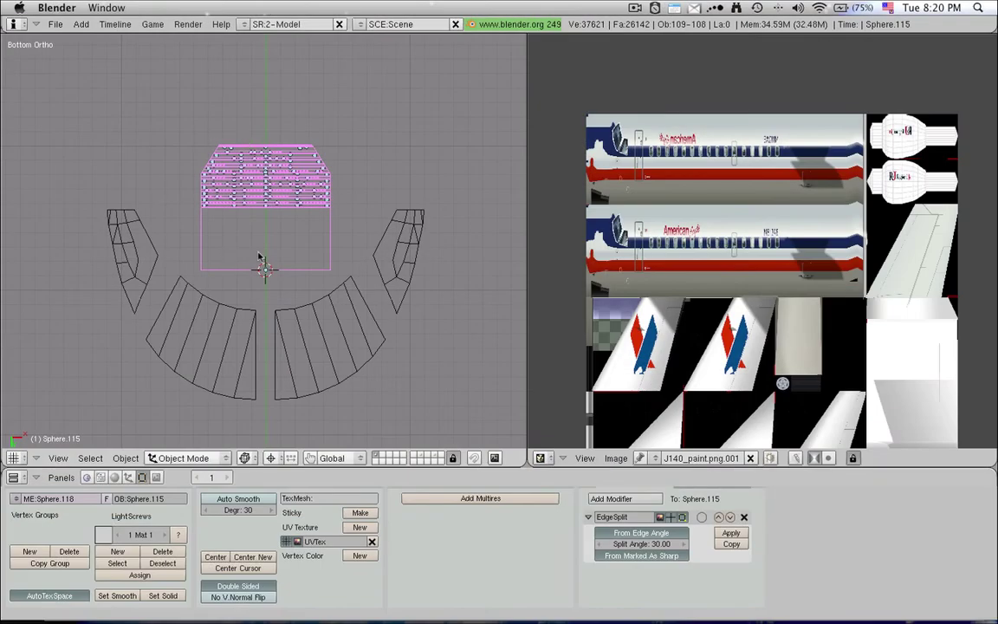
Delete the GlassWindshield object, leaving only the overhead panel objects in the scene.
scroll(236, 227, "up", 4)
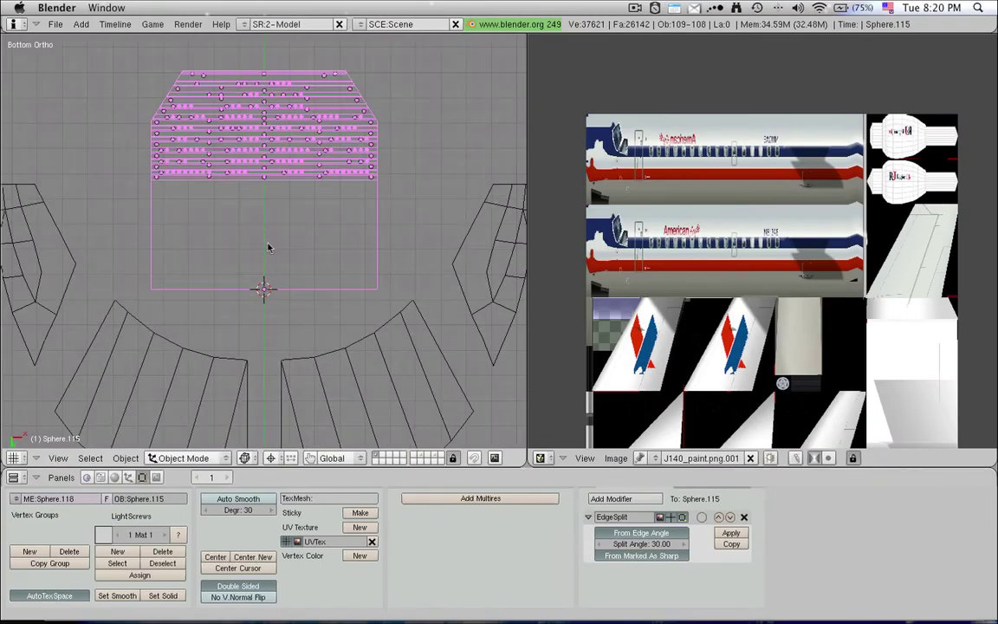
scroll(237, 135, "down", 2)
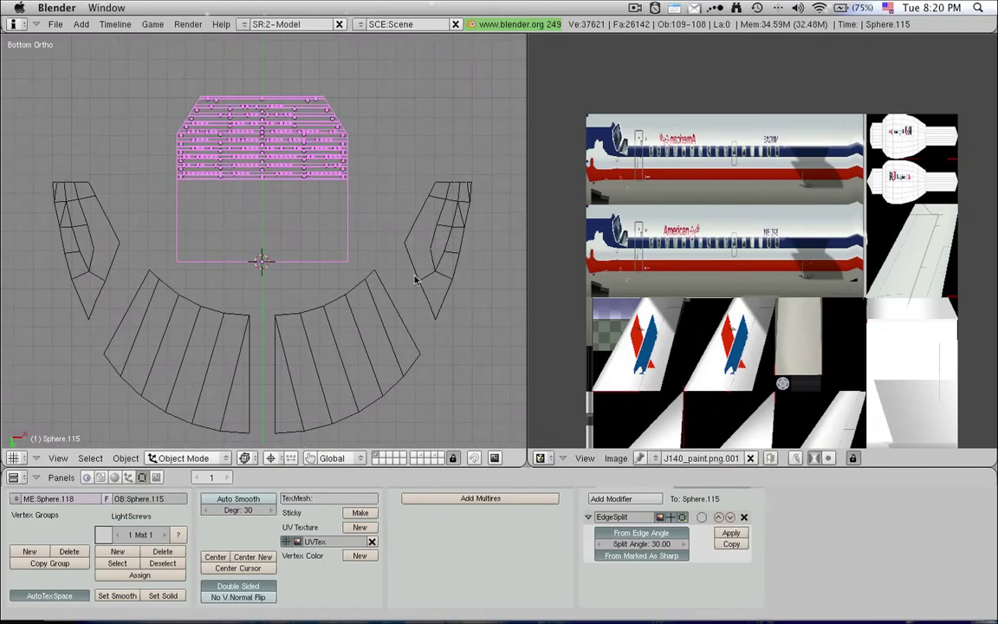
right_click(414, 349)
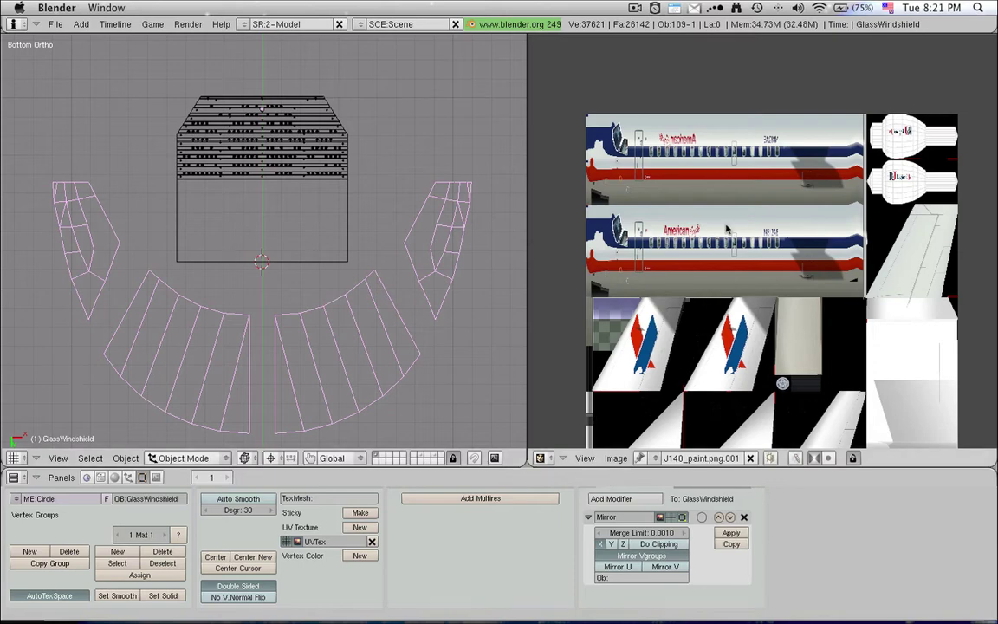
key("x")
left_click(276, 344)
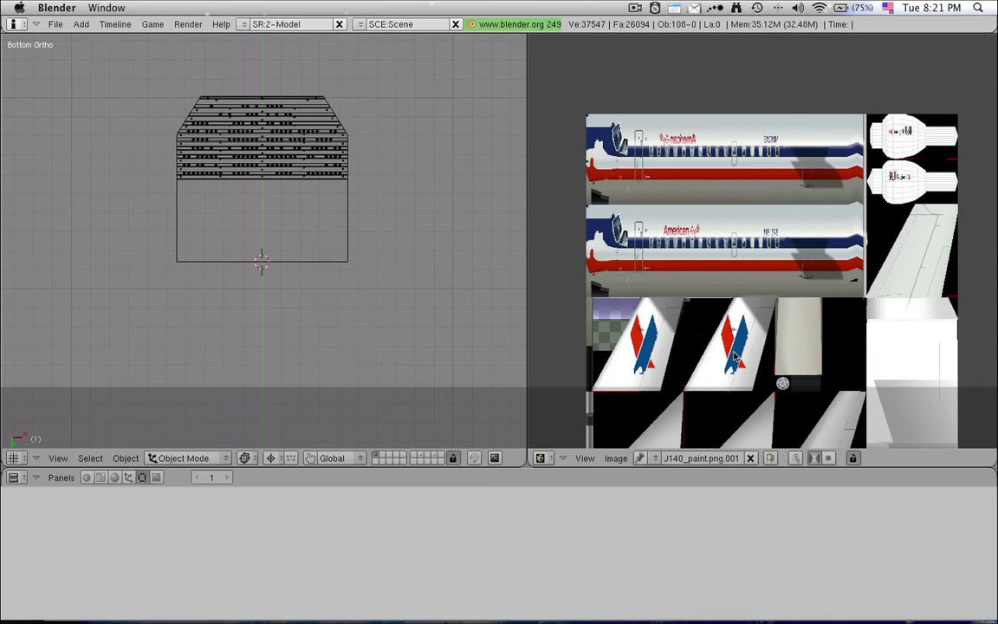
Review the images loaded in the file, without a selection and for the overhead panel's plain lower plane.
left_click(656, 458)
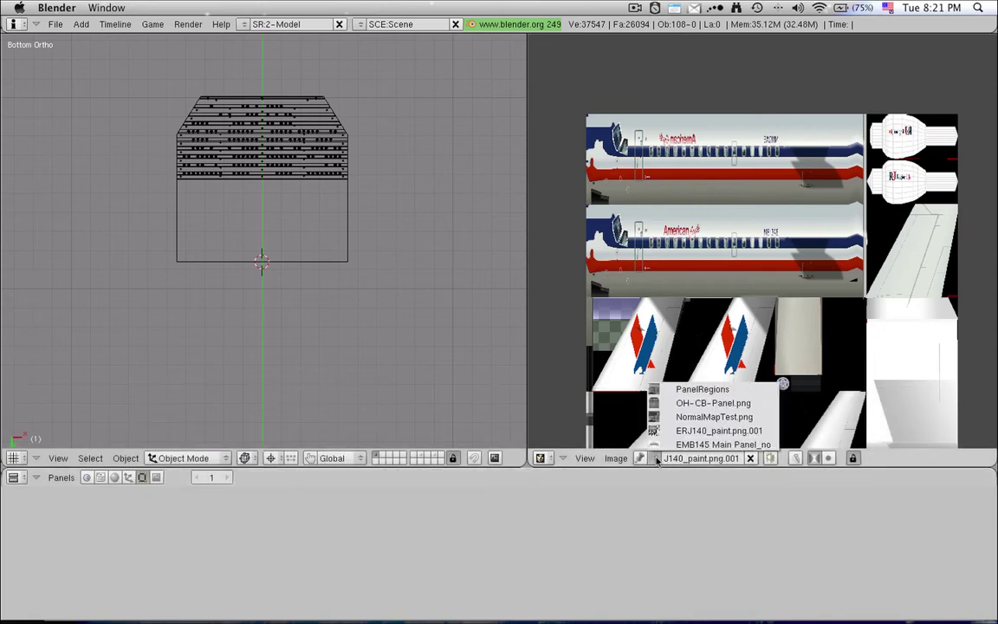
left_click(657, 459)
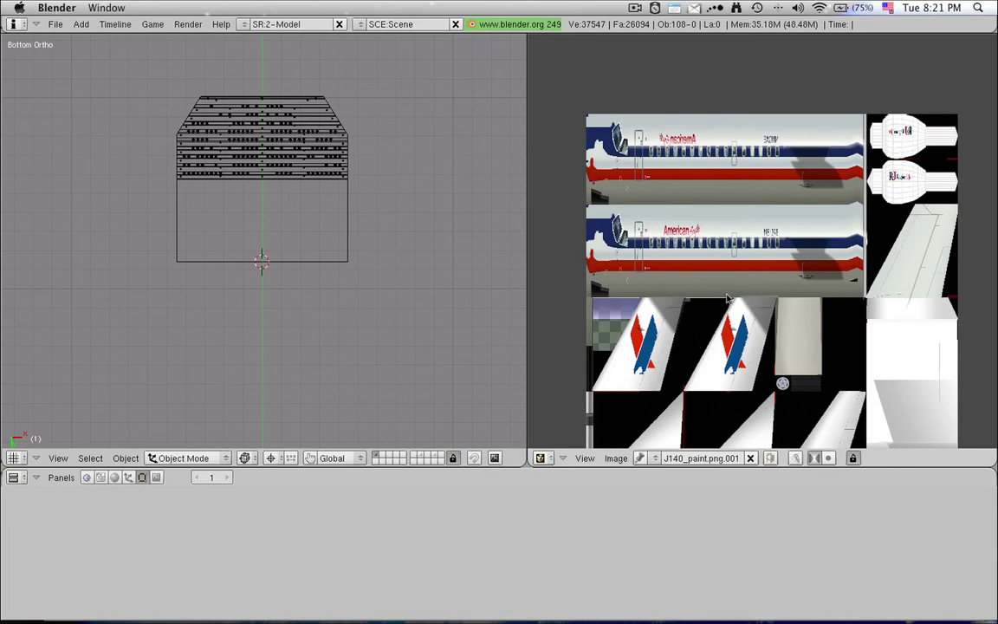
right_click(284, 256)
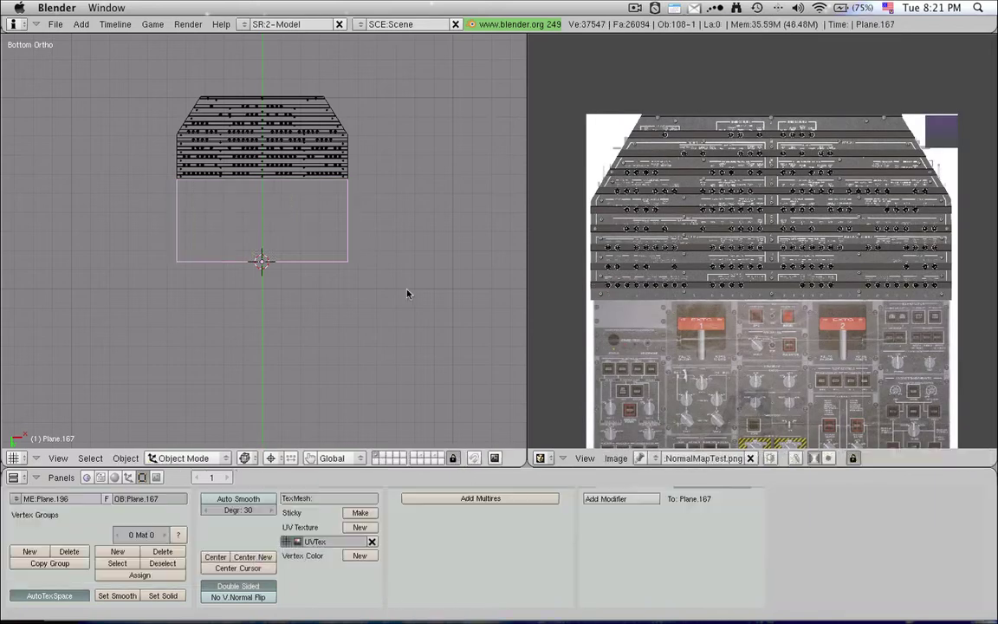
left_click(655, 460)
Undo the deletion of the GlassWindshield object.
key("super+z")
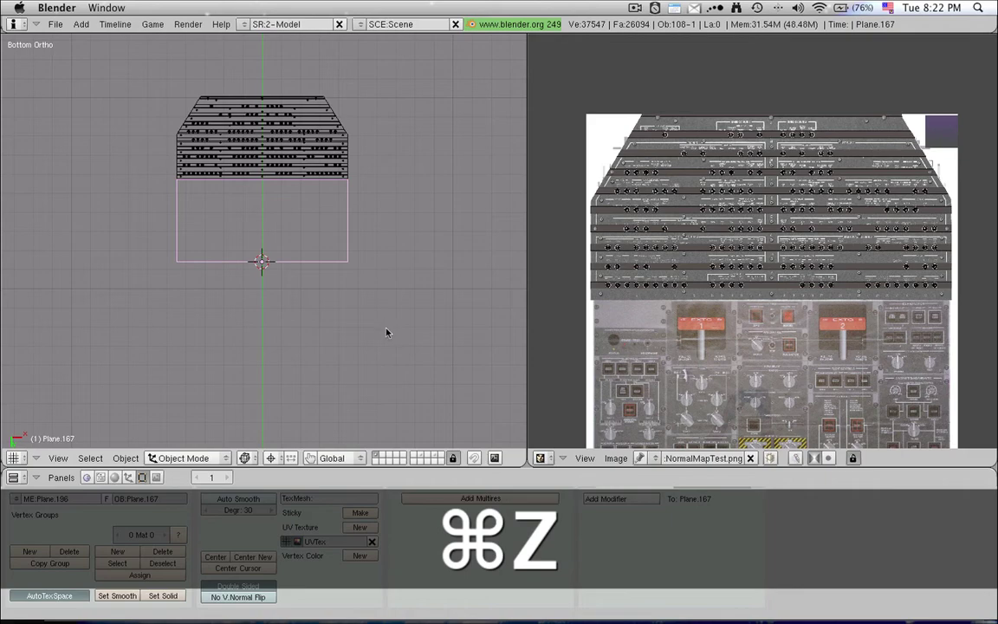
key("super+z")
key("super+z")
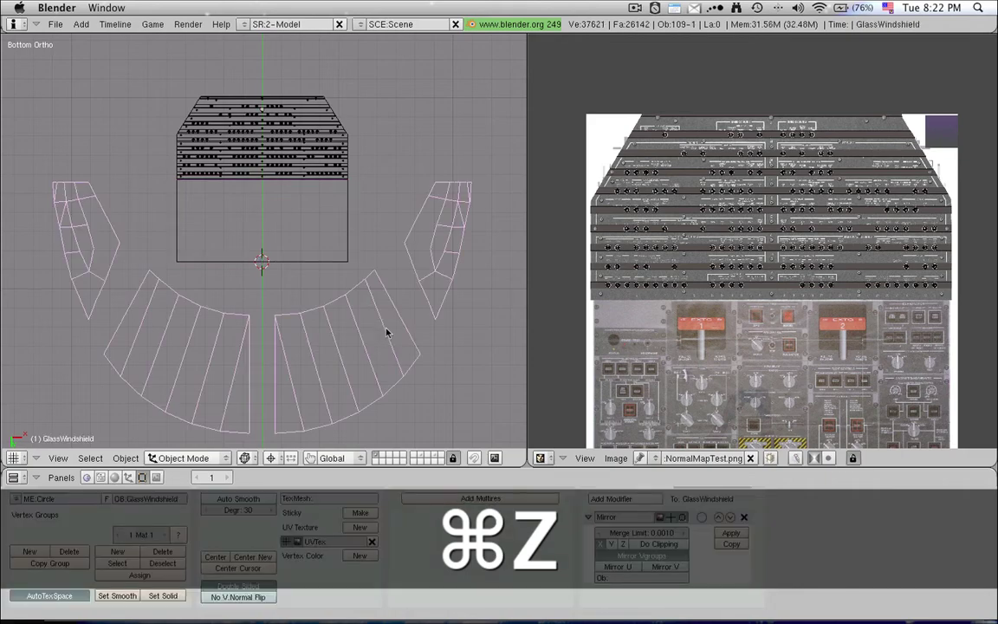
Assign the OH-CB-Panel.png image to the faces of the windshield mesh.
key("Tab")
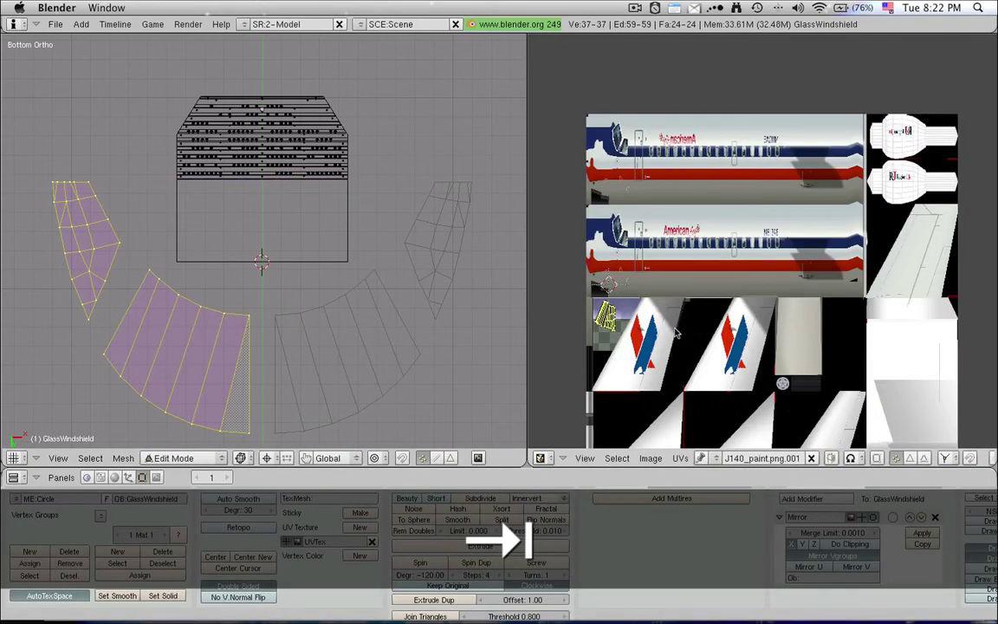
left_click(718, 458)
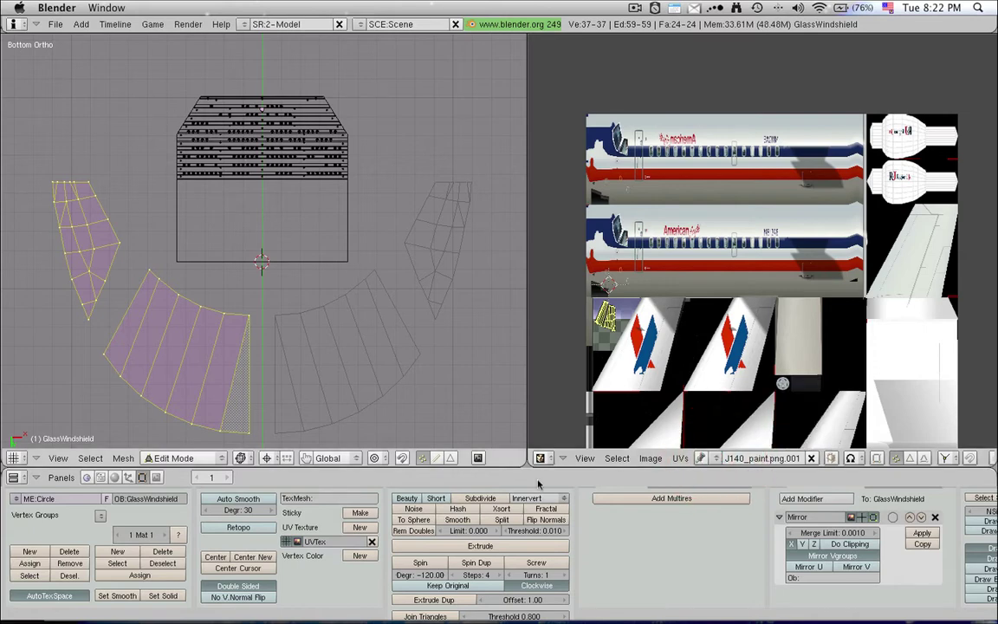
left_click(715, 458)
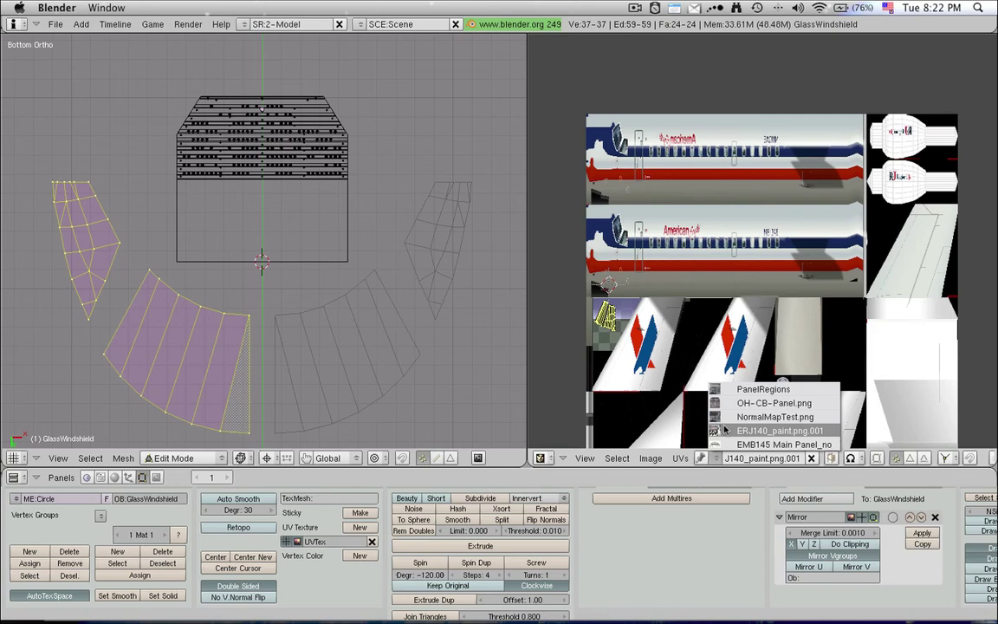
left_click(728, 405)
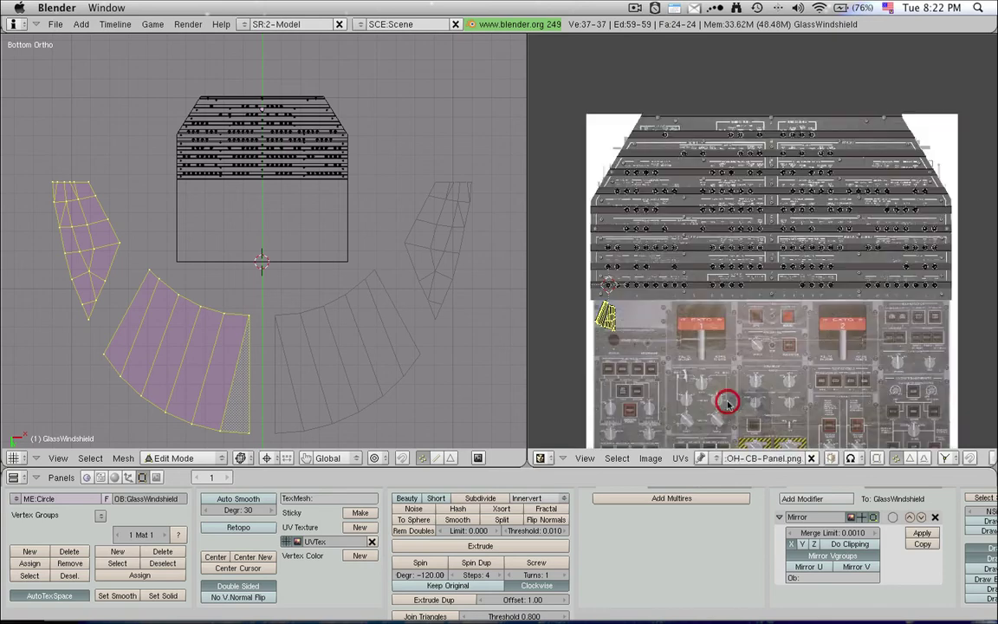
key("Tab")
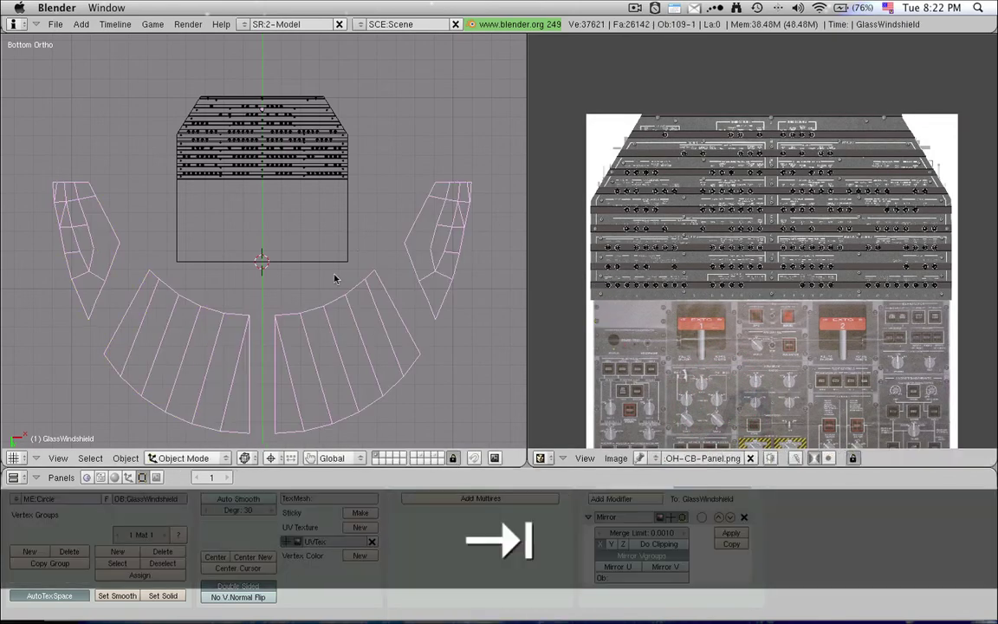
Try the X-Plane v8/v9 Object (.obj) export again with OH-CB-Panel.png on the windshield.
key("a")
right_click(262, 259)
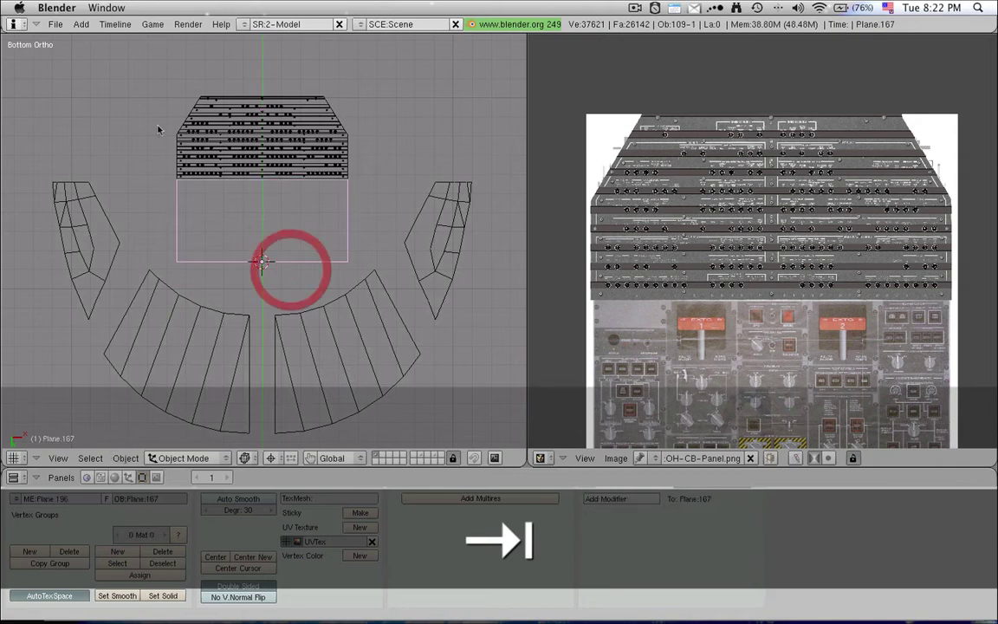
left_click(55, 23)
mouse_move(152, 275)
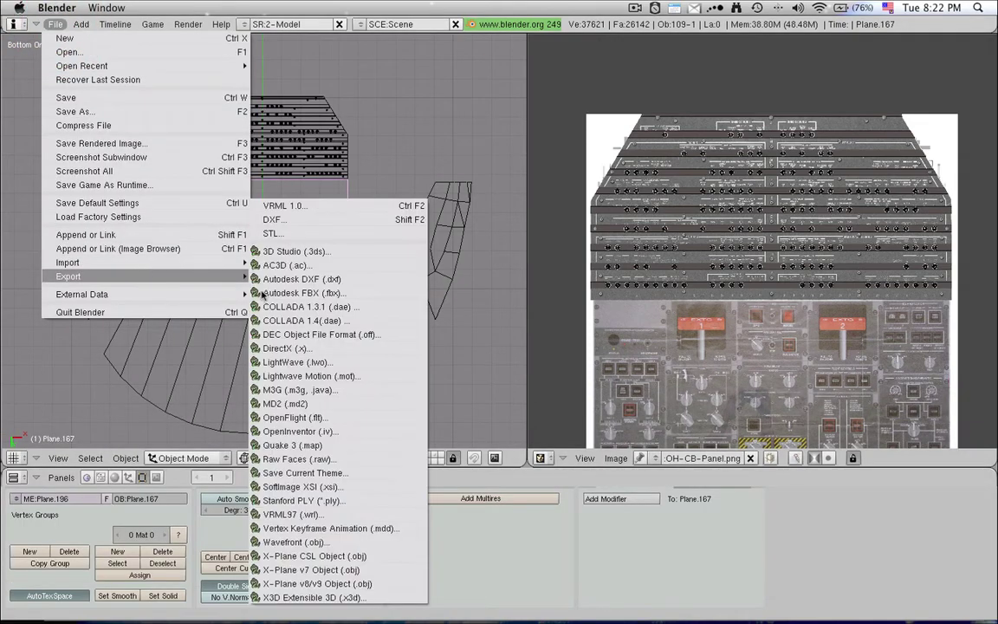
left_click(320, 573)
left_click(334, 585)
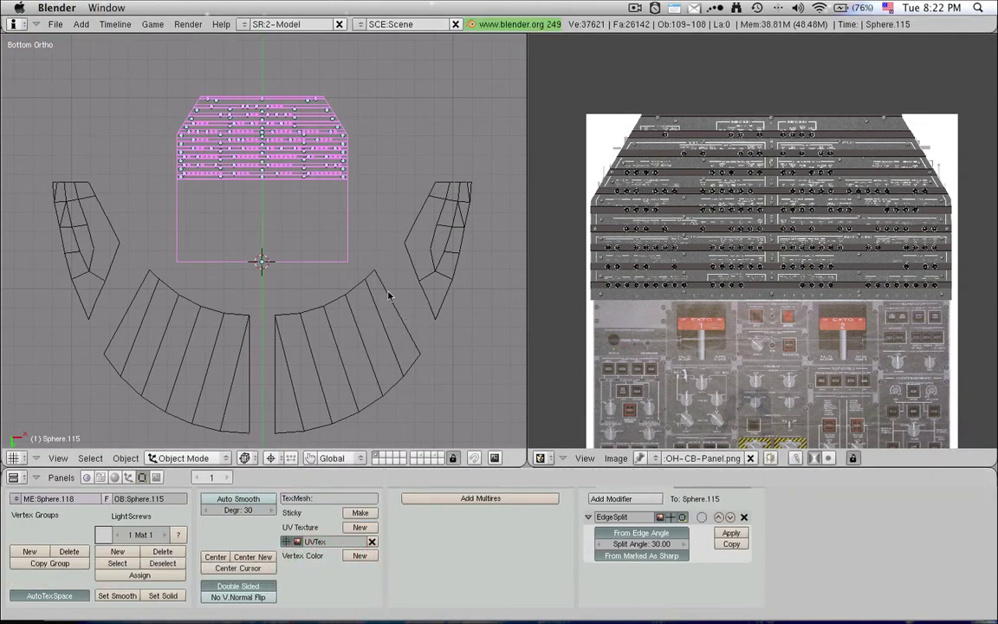
Check which texture image the plain lower plane of the overhead panel uses.
right_click(346, 231)
key("Tab")
key("Tab")
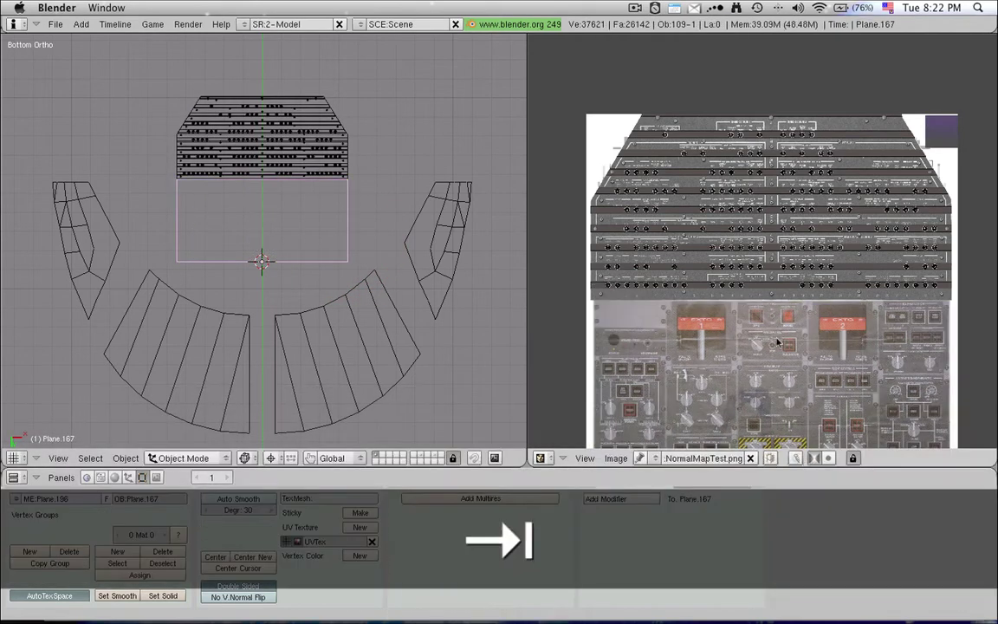
Assign the NormalMapTest.png image to the faces of the GlassWindshield mesh.
right_click(178, 314)
key("Tab")
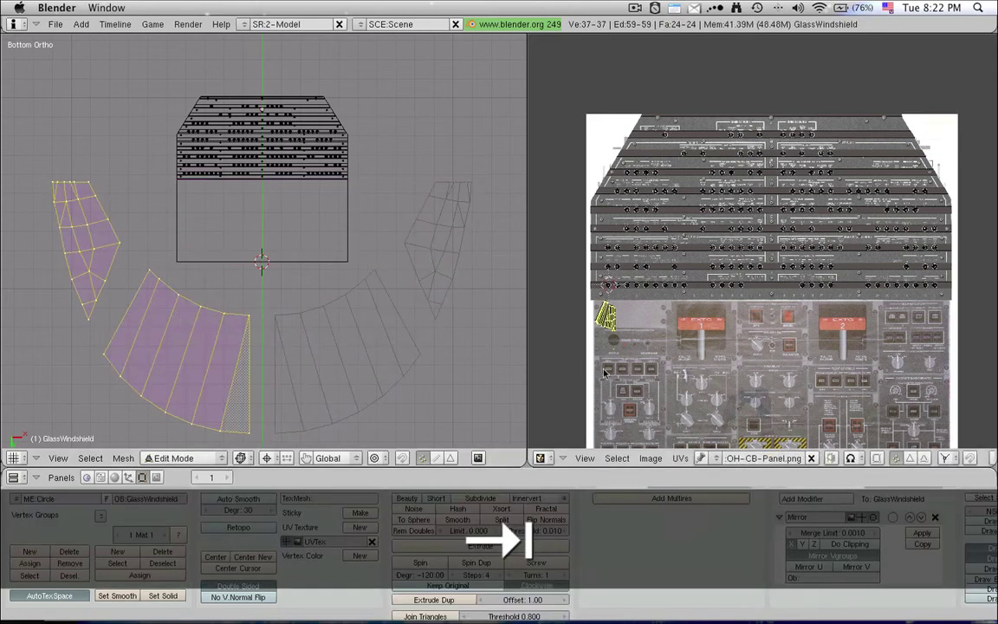
left_click(717, 457)
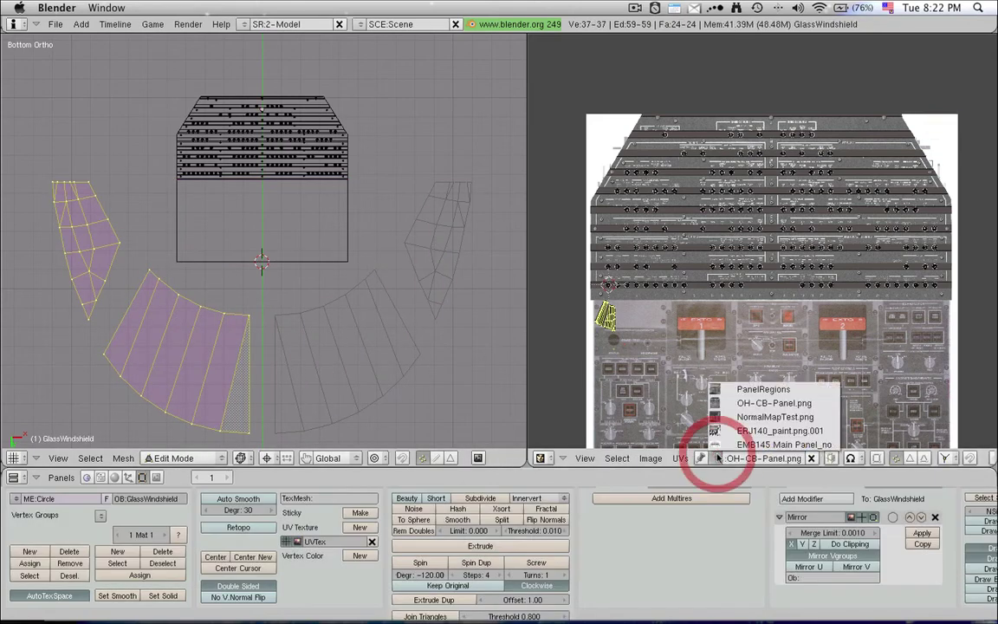
left_click(722, 417)
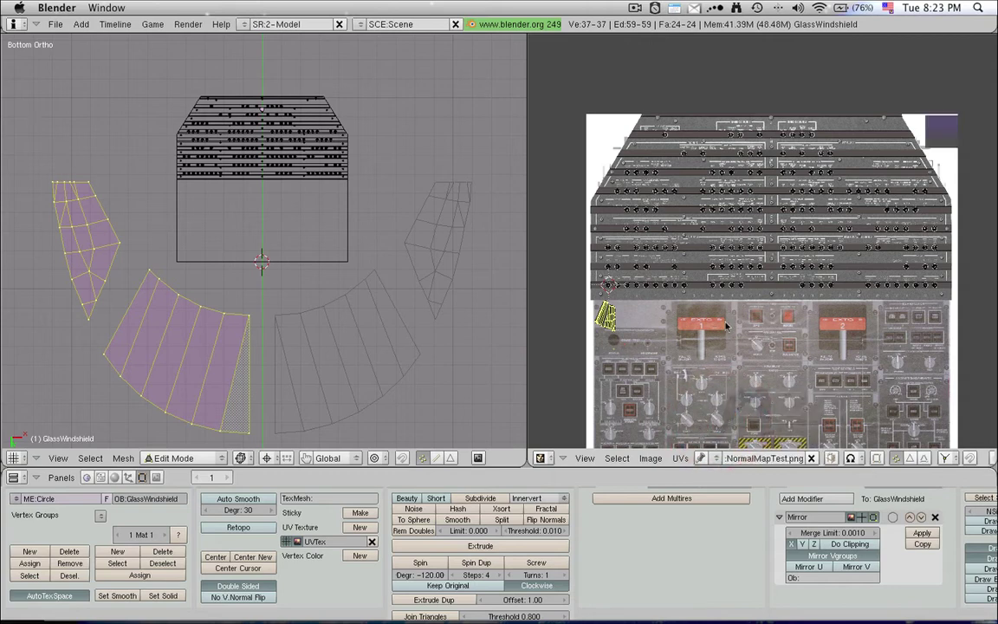
key("Tab")
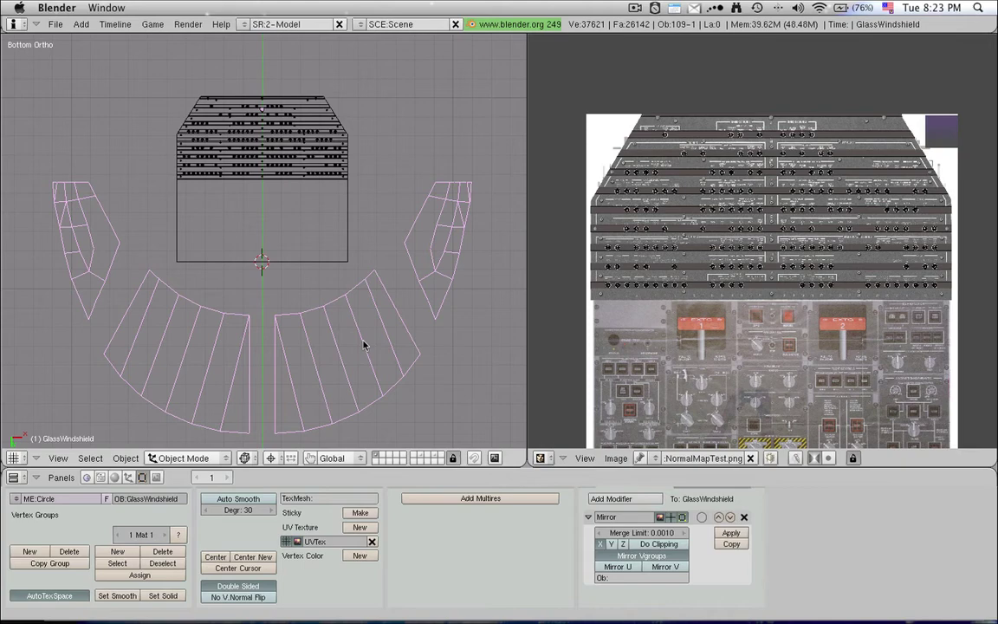
Export the scene as an X-Plane v8/v9 object, overwriting OH_Panel.obj in the ERJ140 objects folder.
middle_click_drag(777, 305, 773, 237)
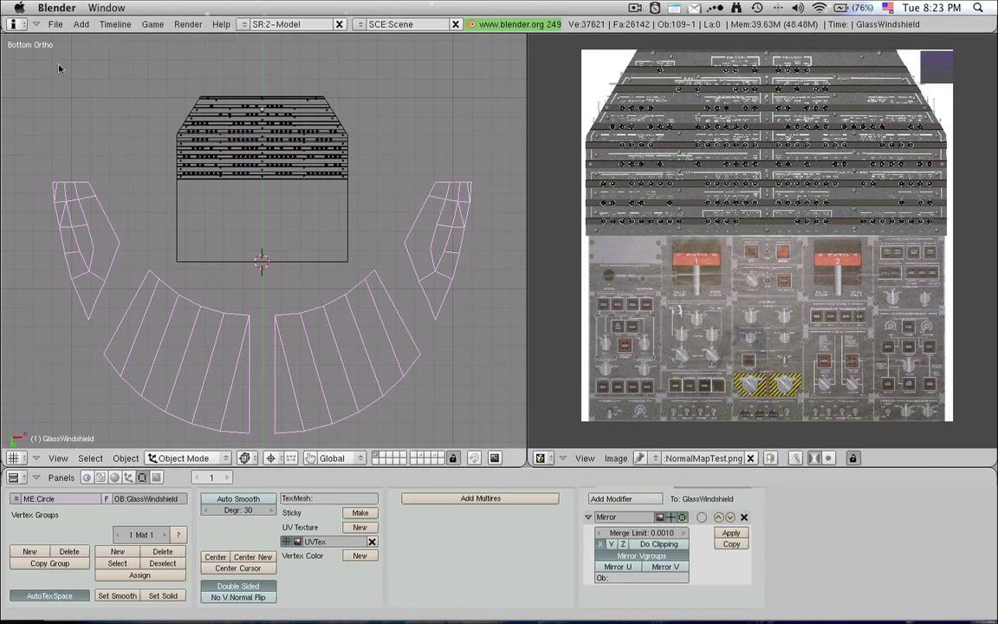
left_click(51, 24)
mouse_move(83, 281)
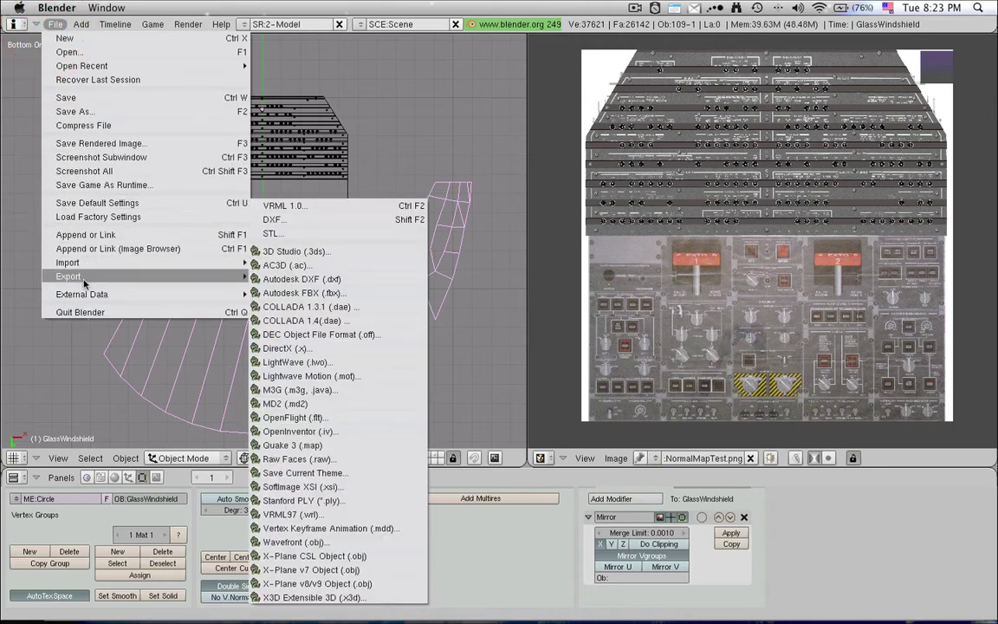
left_click(351, 569)
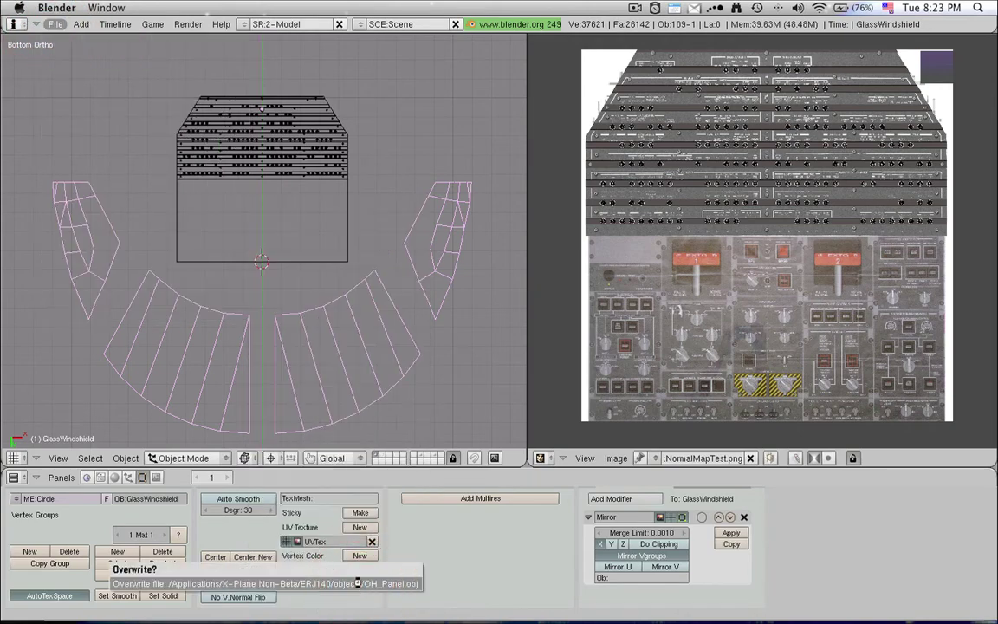
left_click(357, 583)
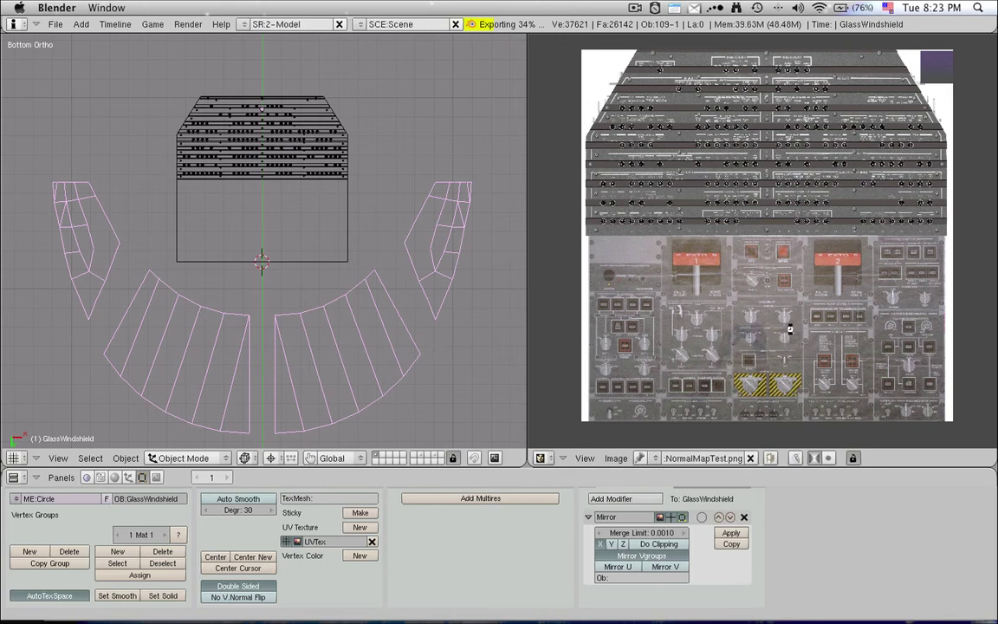
key("Tab")
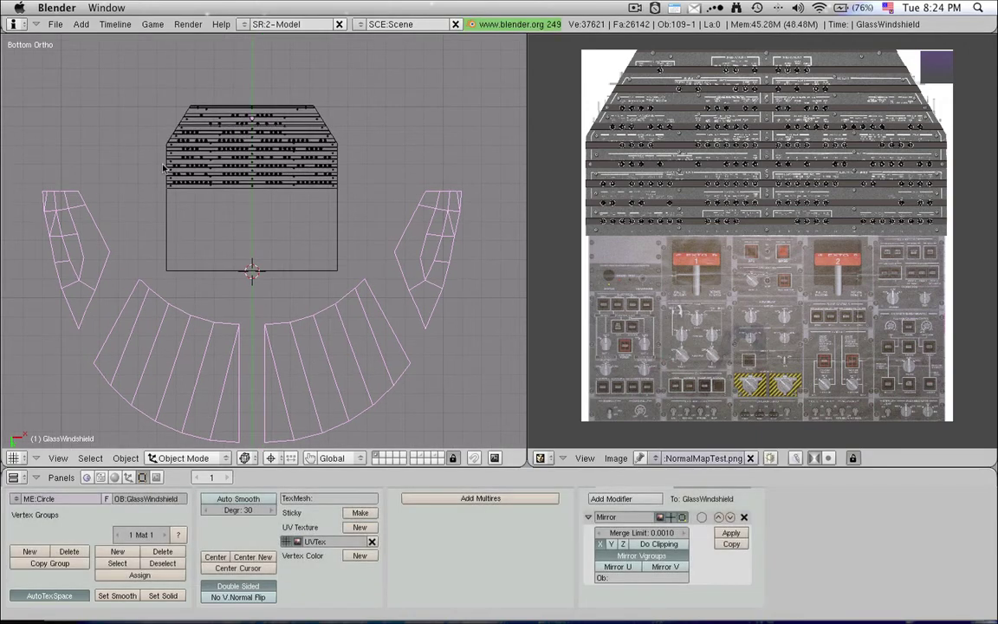
Delete the GlassWindshield object and save over OH_Panel.blend.
mouse_move(316, 375)
middle_mouse_down()
mouse_move(286, 286)
mouse_move(274, 305)
mouse_move(331, 213)
mouse_move(350, 261)
mouse_move(163, 137)
middle_mouse_up()
key("x")
left_click(404, 285)
key("ctrl+w")
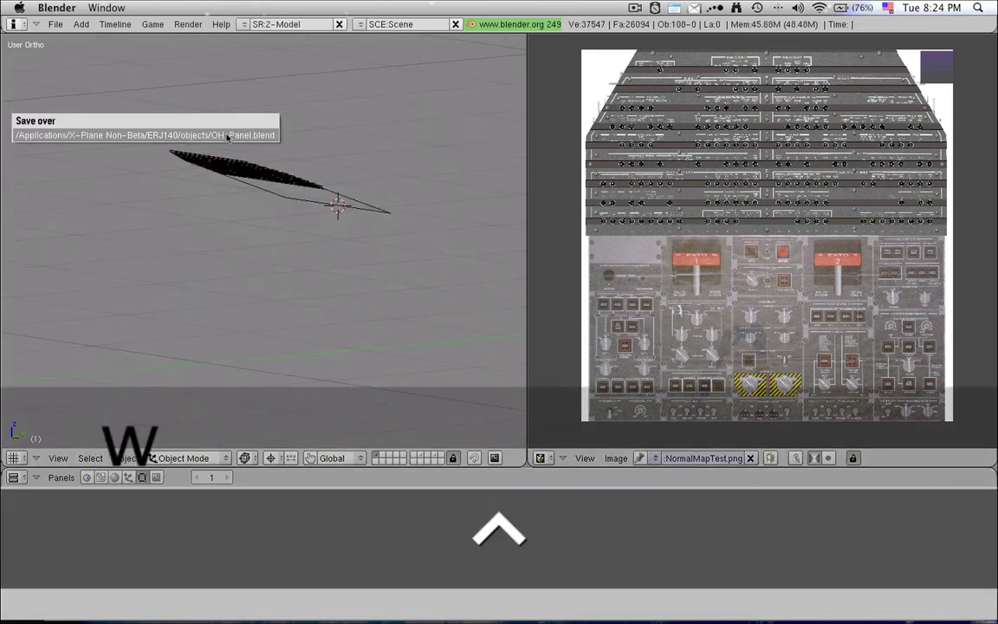
left_click(227, 131)
Open the recent Blender file that contains the cockpit's main instrument panel and center pedestal.
left_click(54, 24)
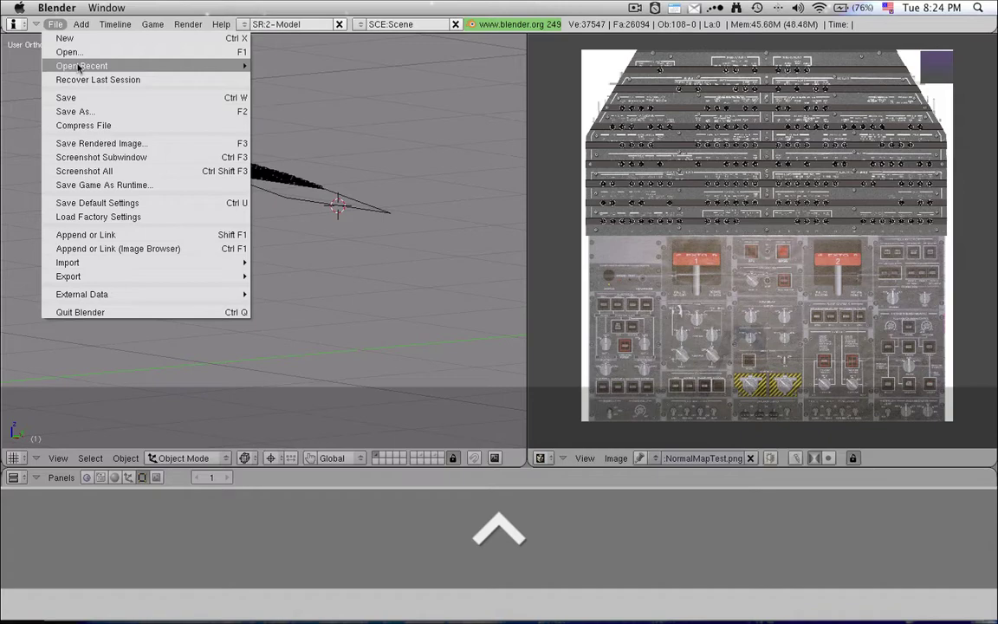
mouse_move(80, 66)
left_click(345, 80)
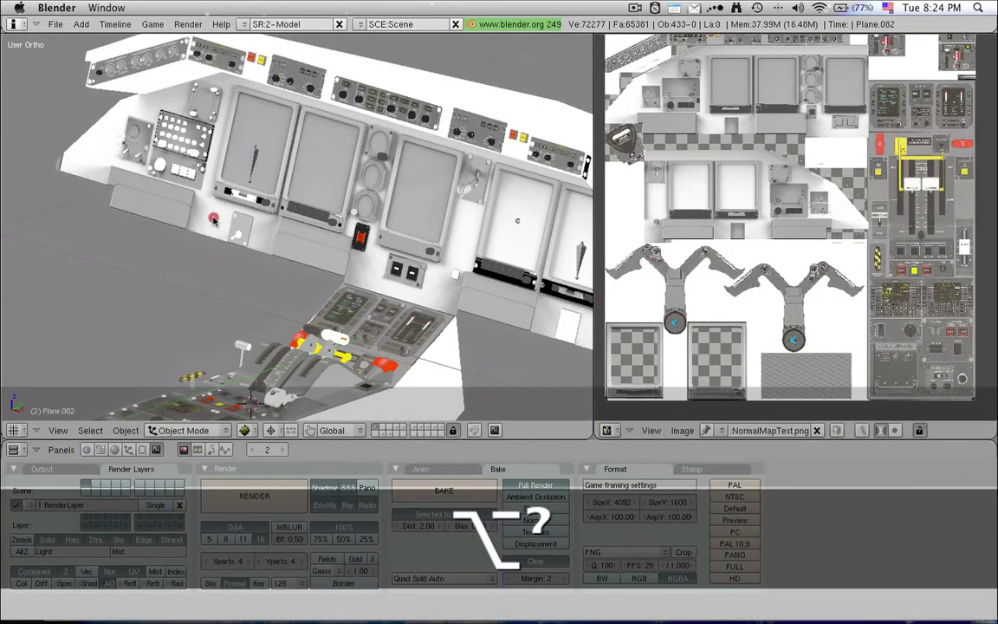
Examine the textured main instrument panel up close and as a whole.
middle_click_drag(186, 198, 397, 243)
scroll(396, 243, "up", 5)
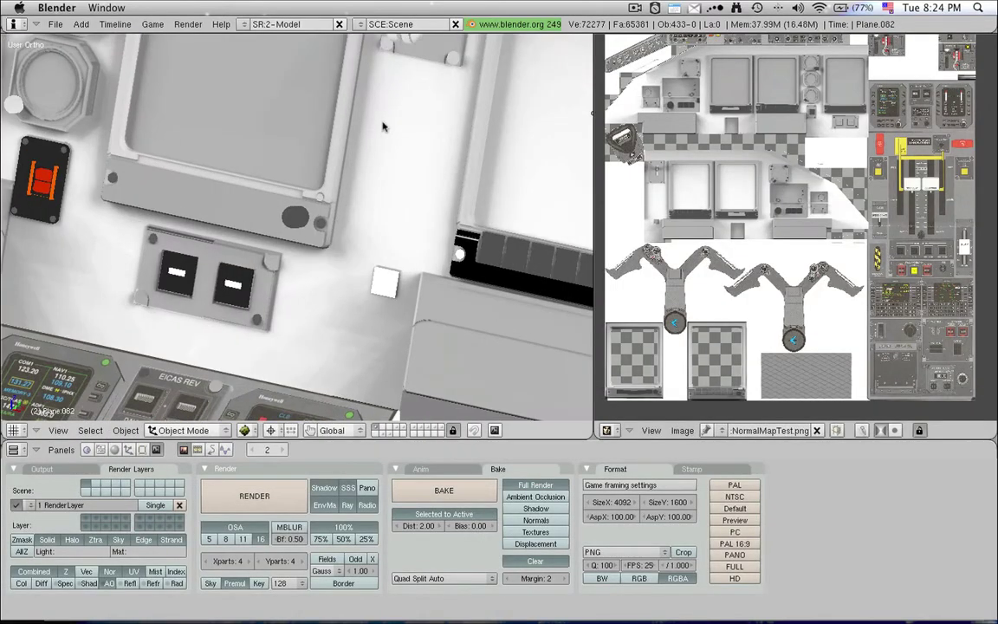
scroll(362, 245, "down", 1)
scroll(362, 246, "down", 4)
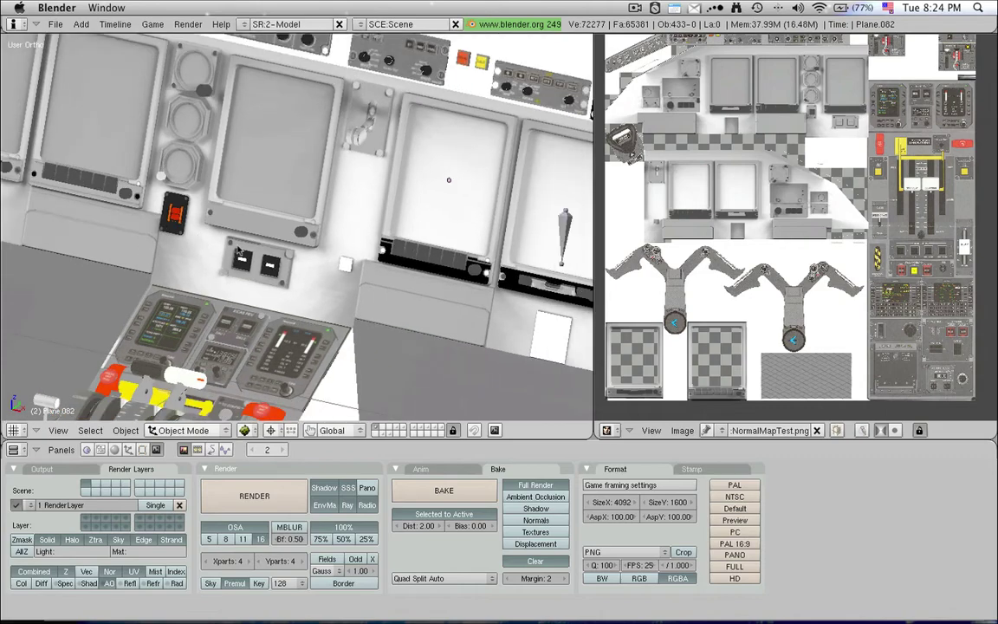
scroll(290, 269, "down", 4)
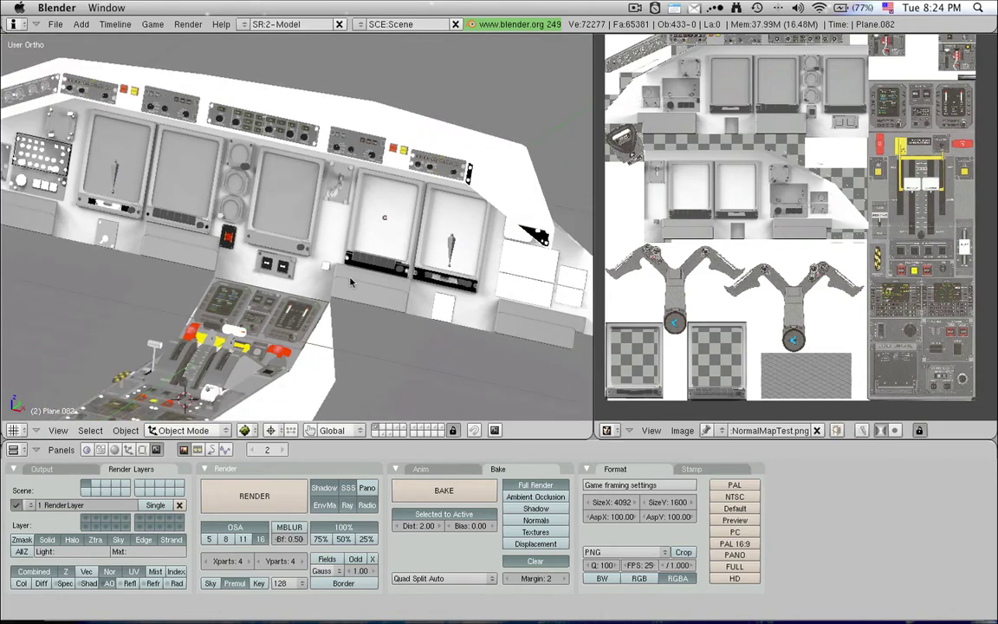
scroll(286, 332, "down", 1)
Examine the textured center pedestal, from the flap lever and stall protection switches to the FMS keypads.
middle_click_drag(291, 277, 252, 364)
scroll(208, 321, "up", 5)
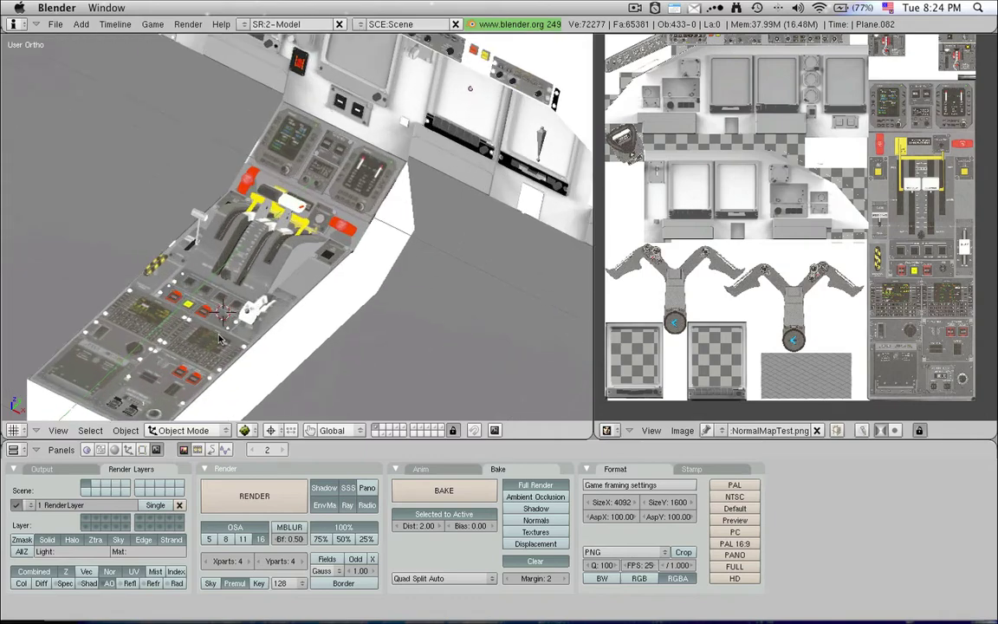
scroll(208, 332, "up", 4)
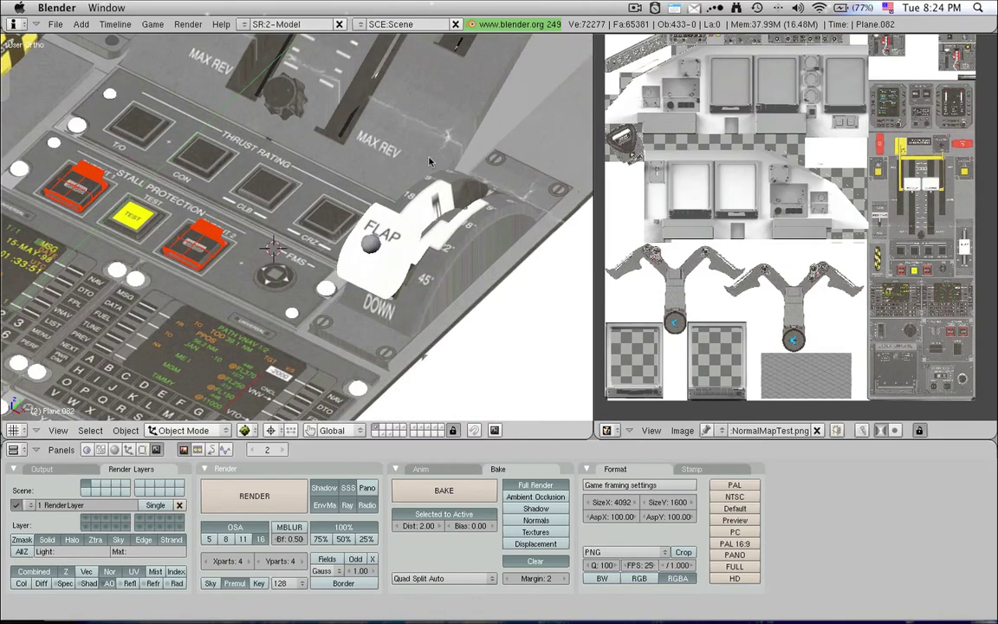
scroll(428, 160, "down", 2)
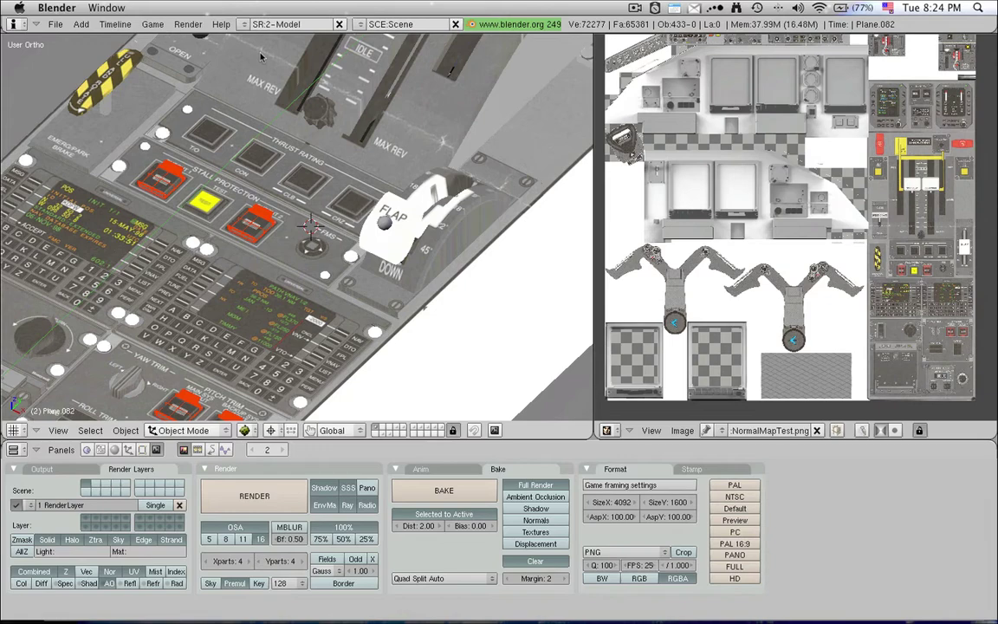
scroll(346, 234, "down", 4)
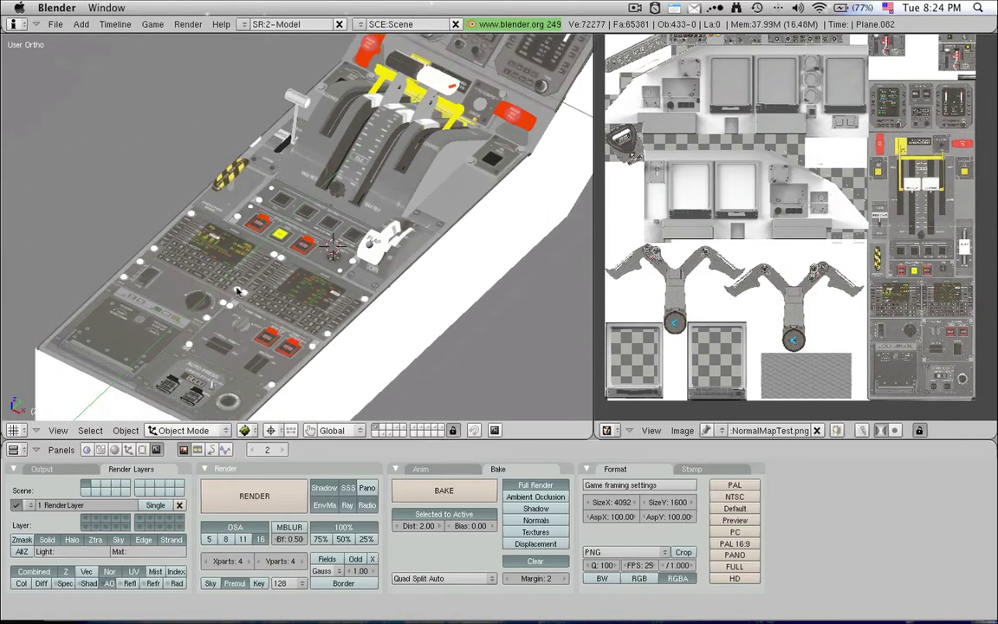
scroll(227, 309, "up", 3)
scroll(227, 310, "up", 4)
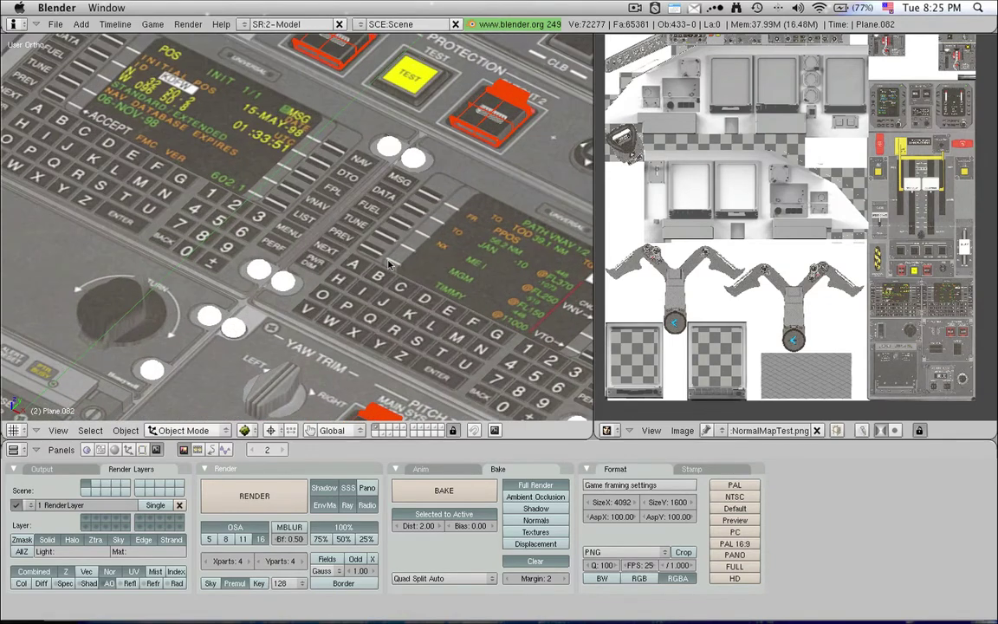
Inspect the pedestal's modeled knobs and red switch guards in solid shading.
scroll(394, 274, "down", 2)
key("z")
middle_click_drag(465, 333, 407, 368)
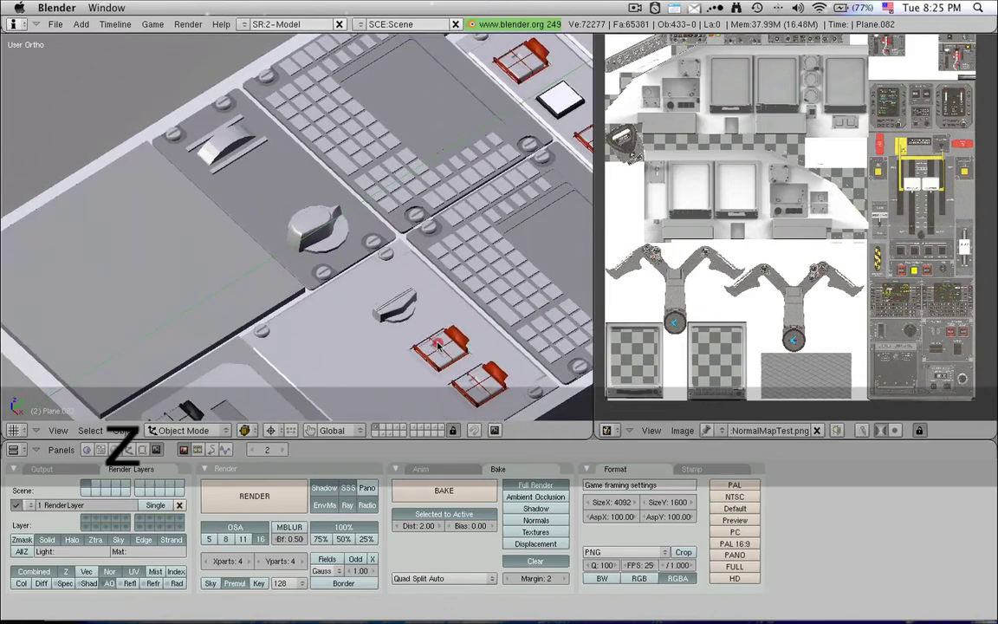
scroll(459, 322, "up", 6)
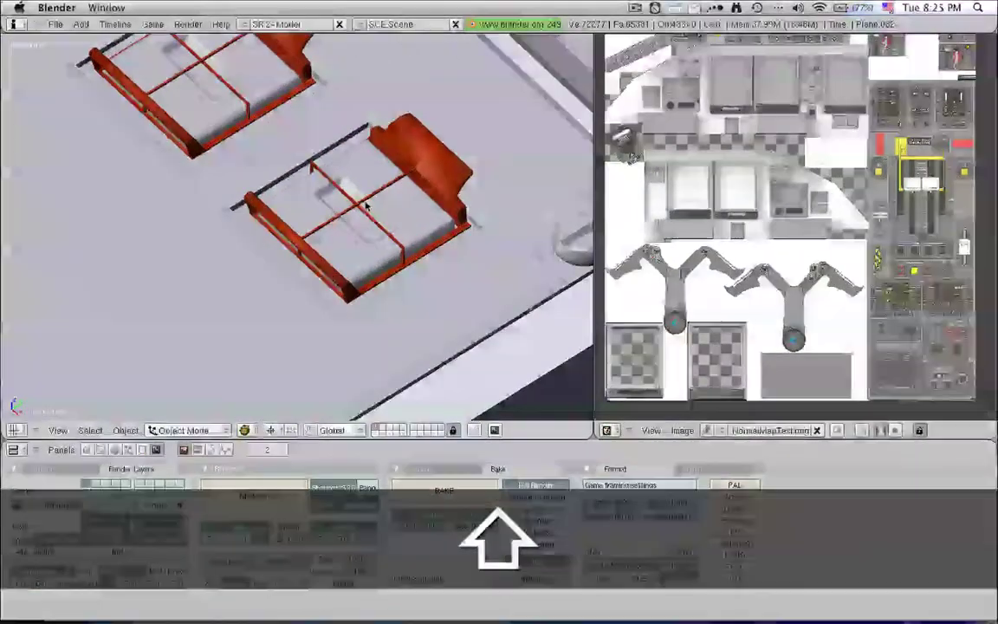
scroll(450, 252, "down", 6)
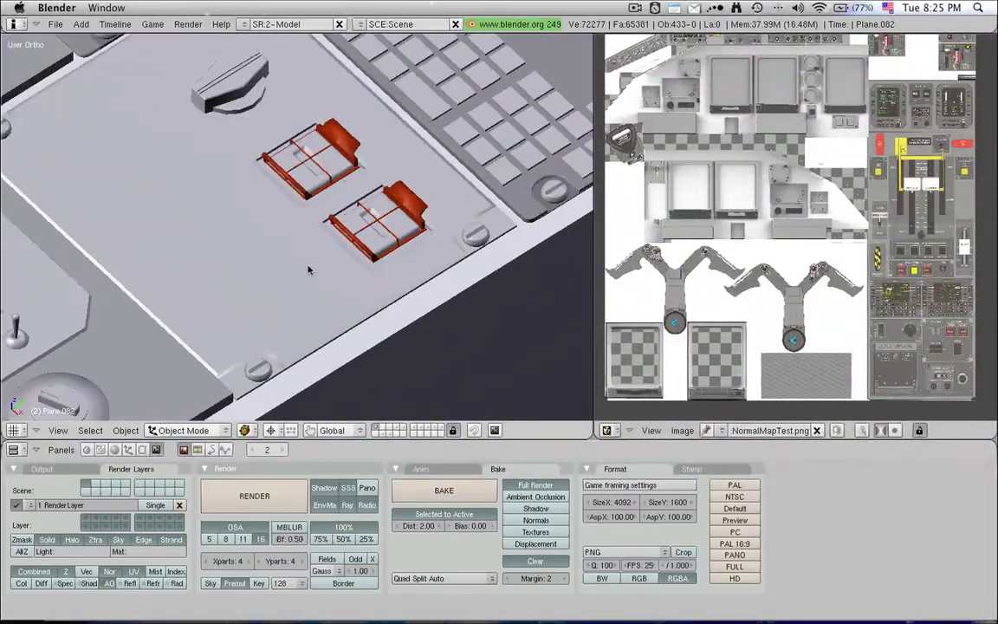
key("z")
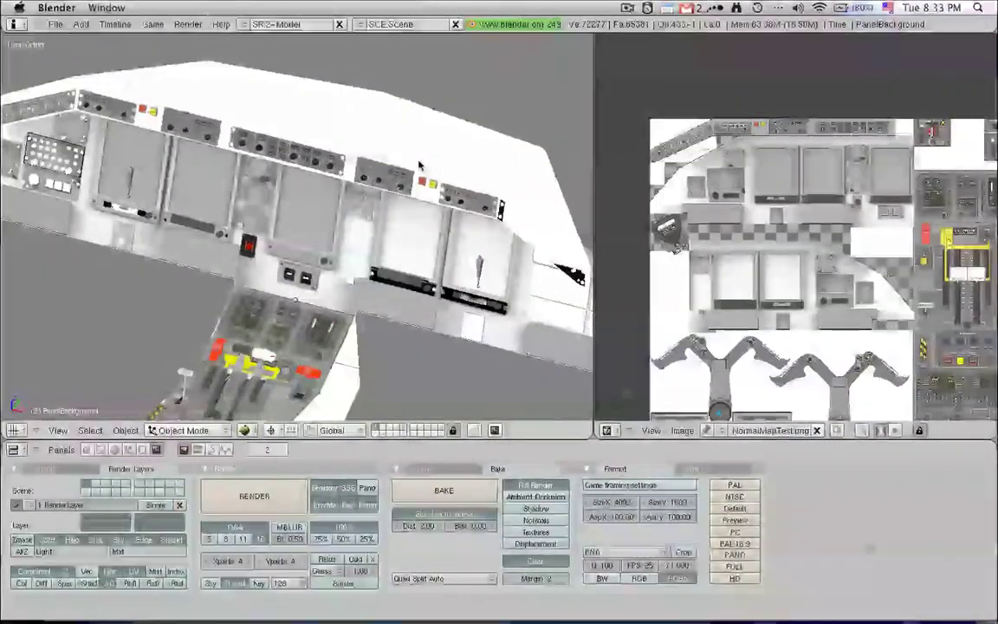
View the whole instrument panel and pedestal from the front in textured, solid and wireframe display.
scroll(415, 169, "down", 3)
scroll(416, 169, "down", 1)
middle_click_drag(287, 187, 310, 190)
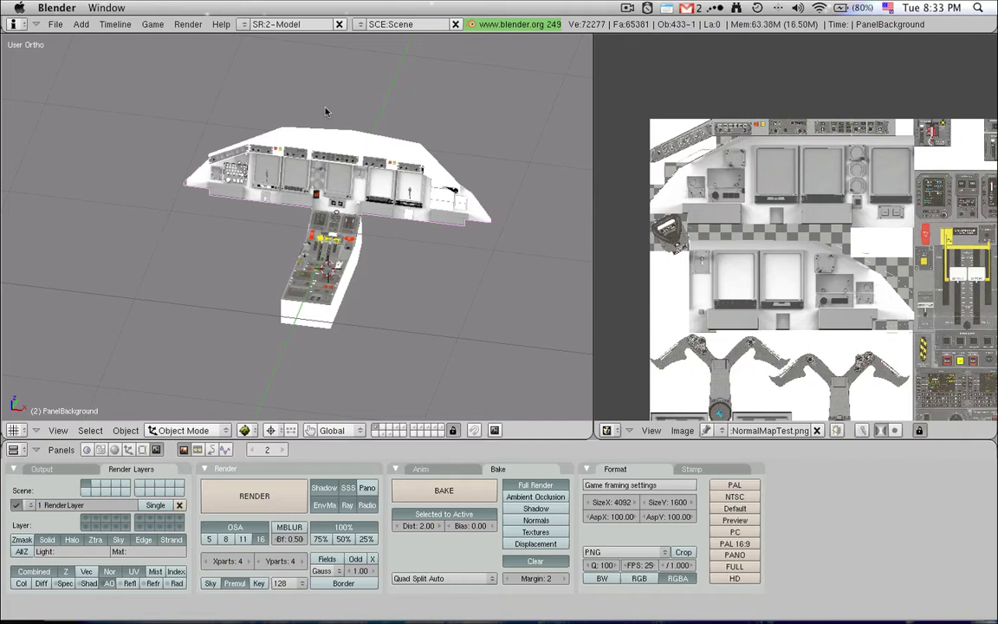
scroll(325, 111, "up", 2)
middle_click_drag(326, 111, 351, 126)
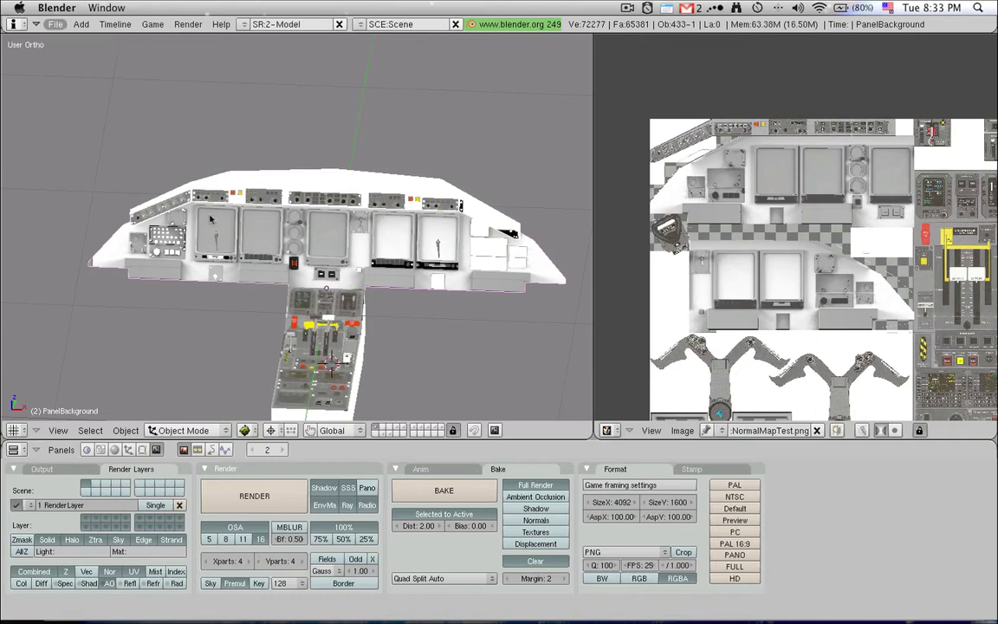
right_click(225, 178)
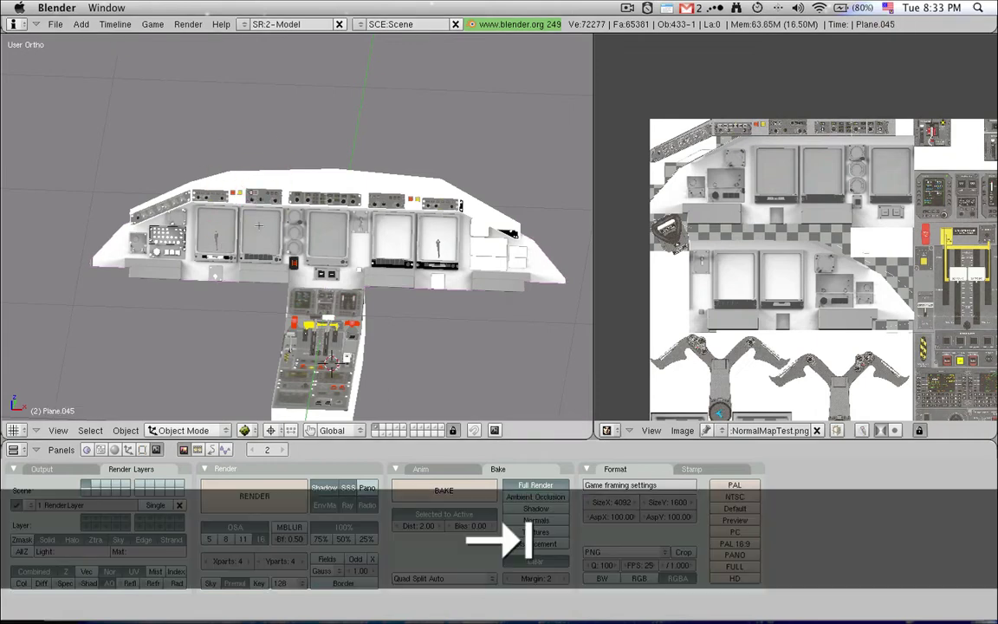
key("Tab")
key("Tab")
key("z")
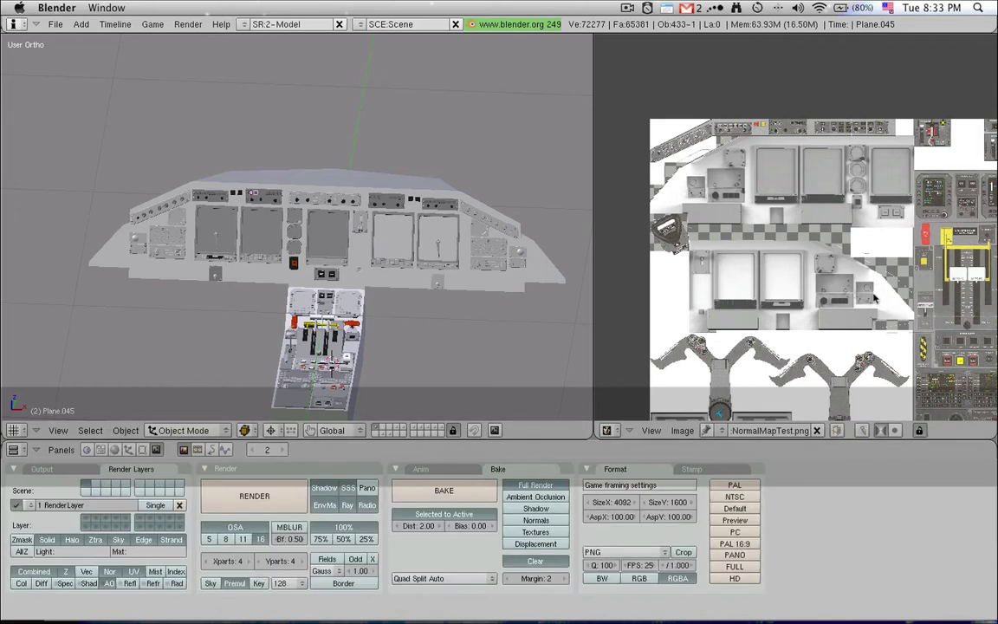
key("z")
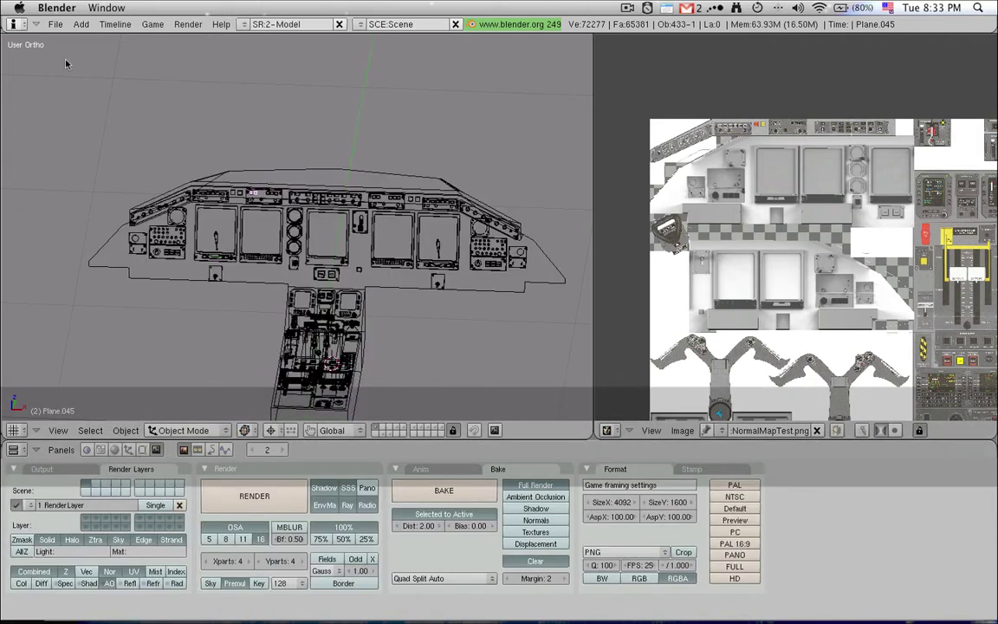
Append all objects from OH_Panel.blend into the main instrument panel scene.
left_click(54, 25)
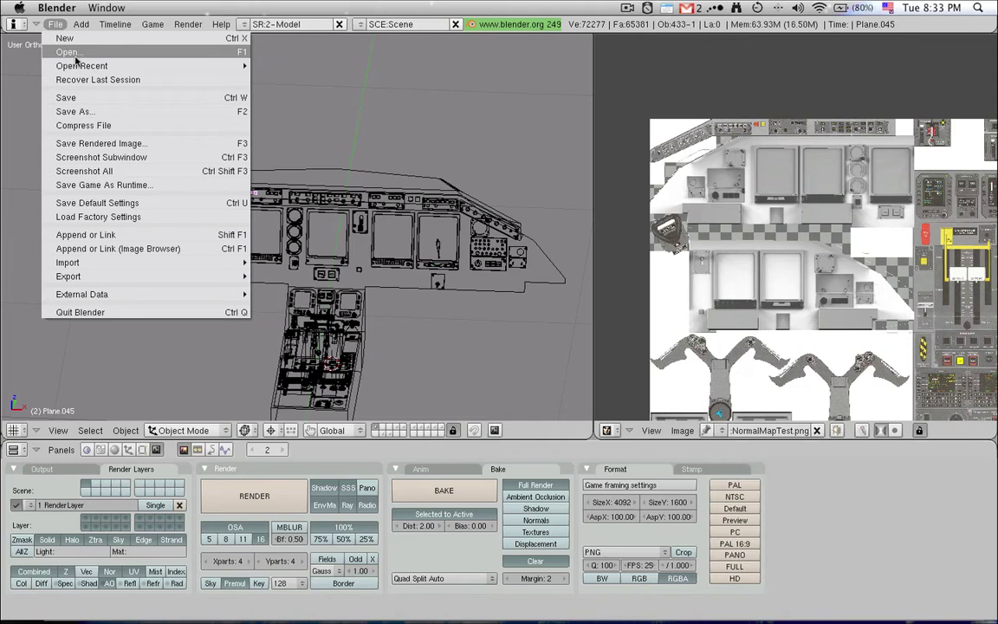
left_click(65, 235)
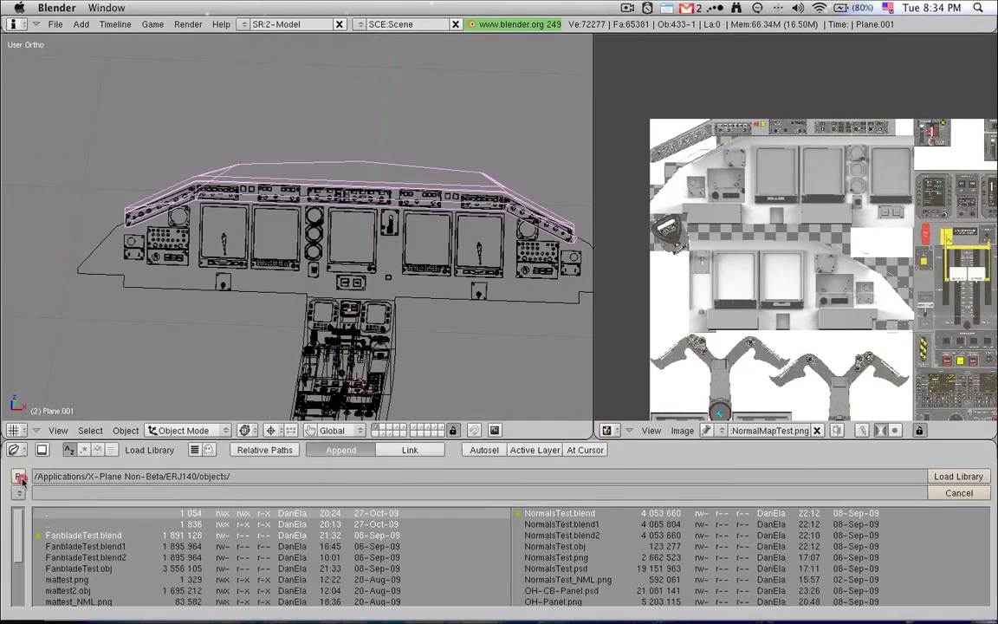
left_click(19, 477)
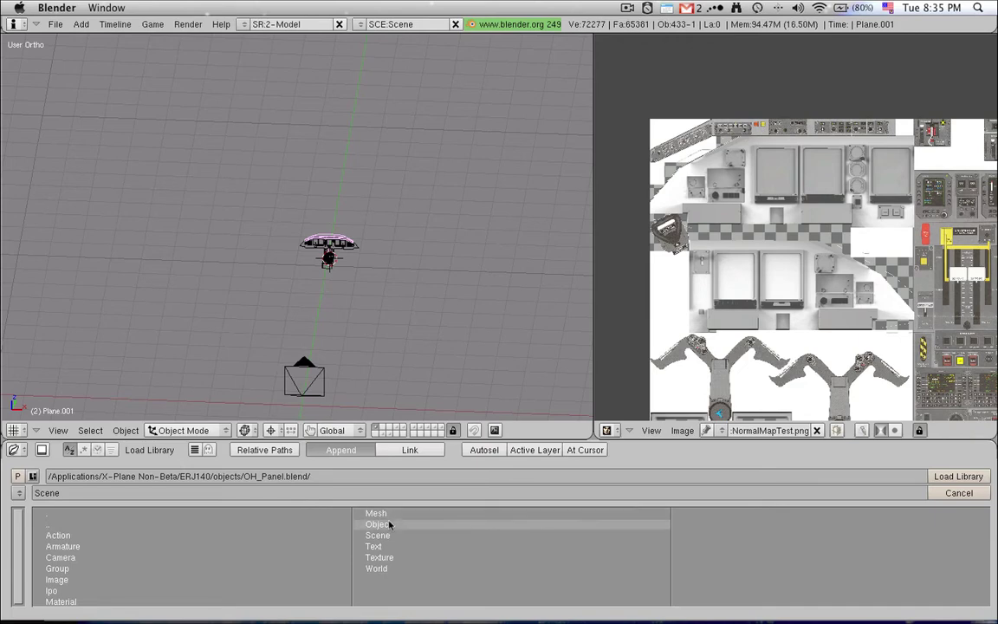
left_click(390, 520)
key("a")
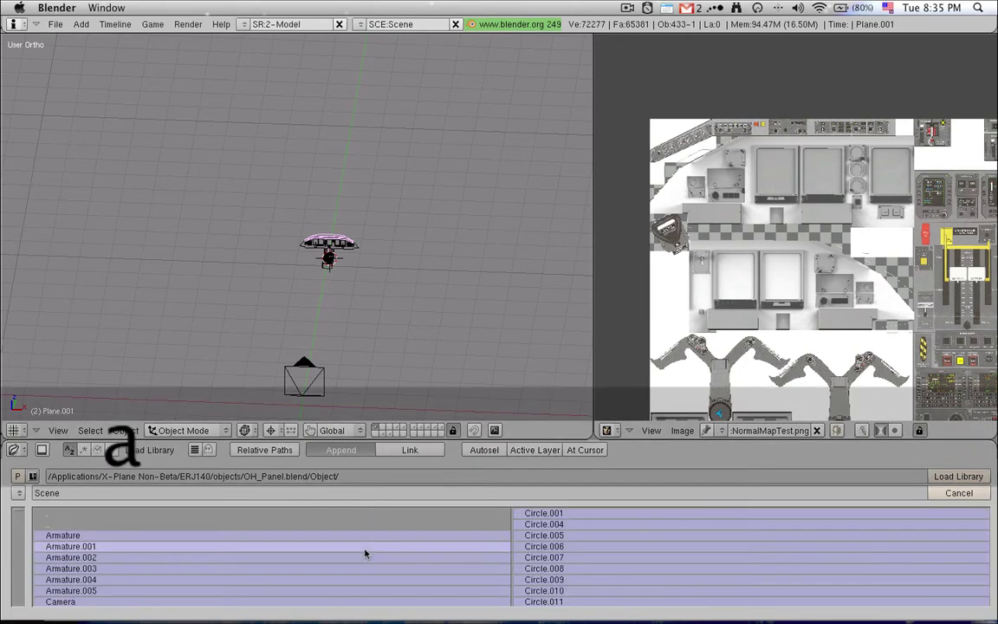
left_click(947, 477)
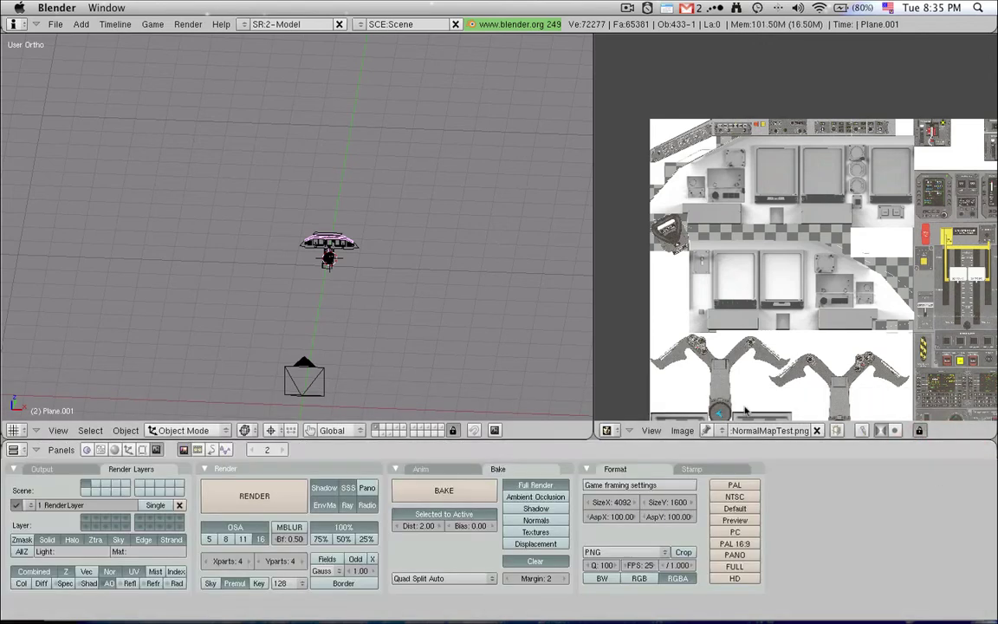
Inspect the appended overhead panel's position relative to the main instrument panel.
scroll(326, 245, "up", 10)
mouse_move(357, 268)
middle_mouse_down()
mouse_move(400, 297)
mouse_move(329, 198)
mouse_move(305, 205)
mouse_move(348, 289)
middle_mouse_up()
key("z")
key("z")
scroll(349, 187, "up", 3)
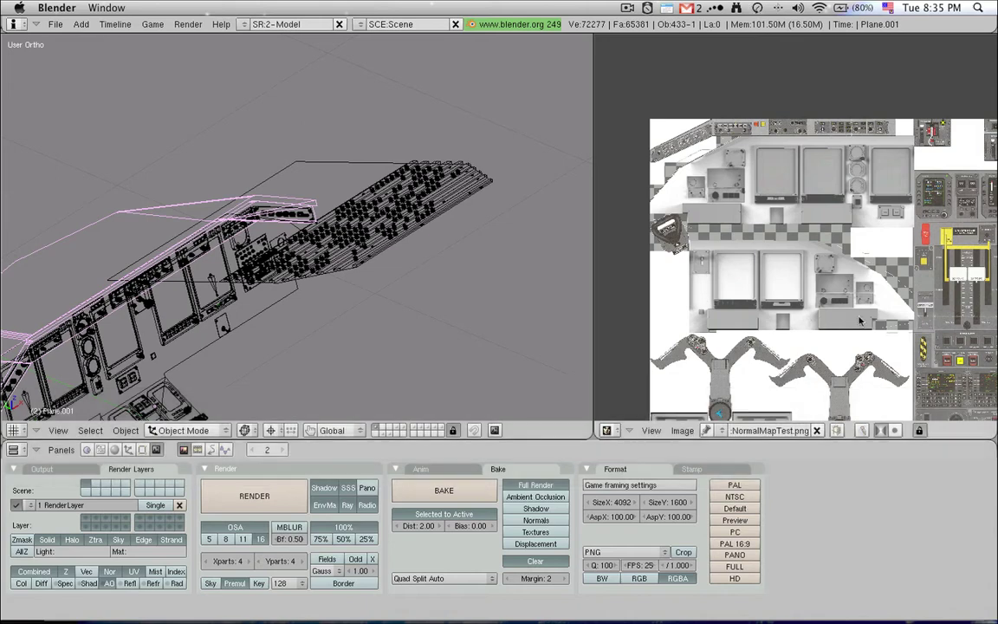
Compare the texture images and UV layouts assigned to the main panel background and the overhead panel's flat plane.
key("Tab")
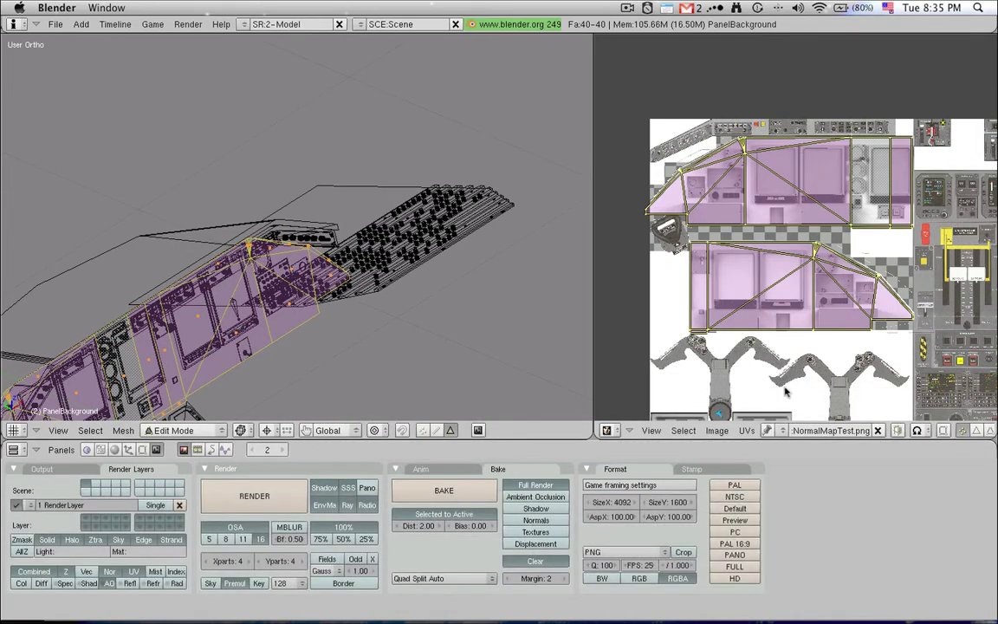
key("Tab")
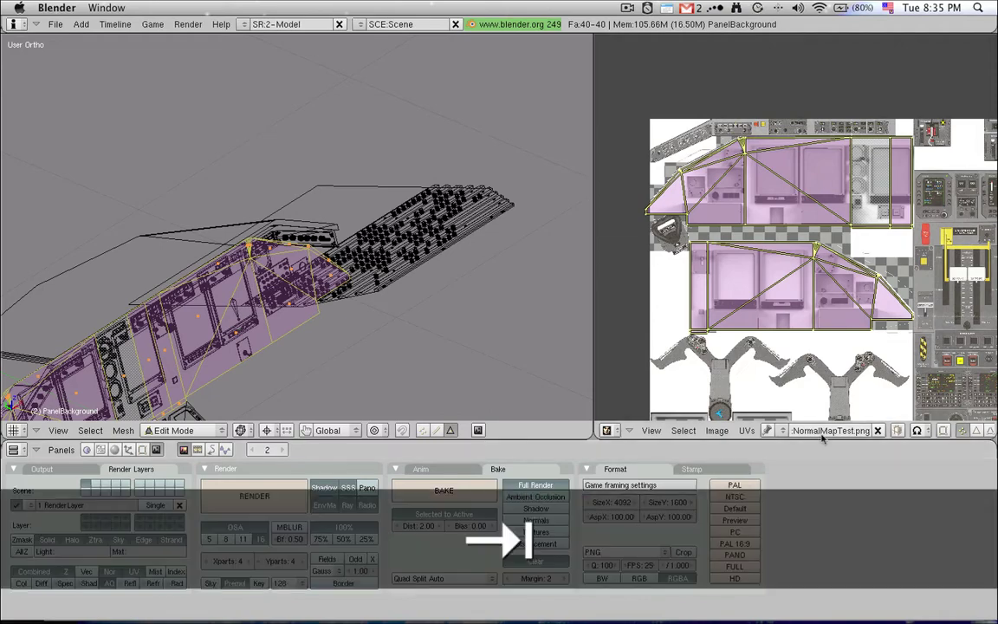
right_click(327, 194)
middle_click_drag(420, 312, 427, 285)
key("Tab")
key("Tab")
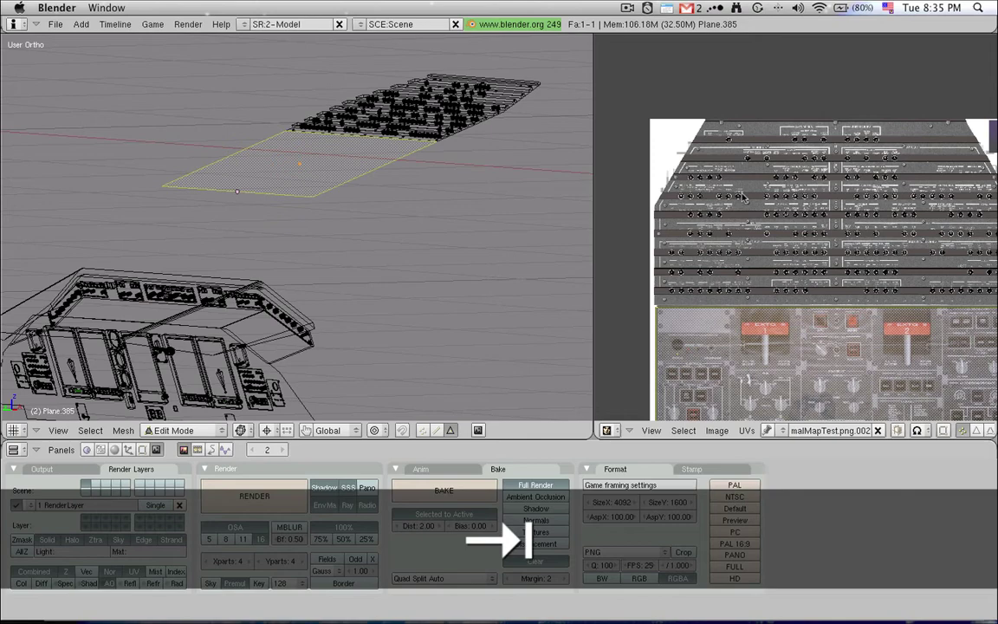
key("Tab")
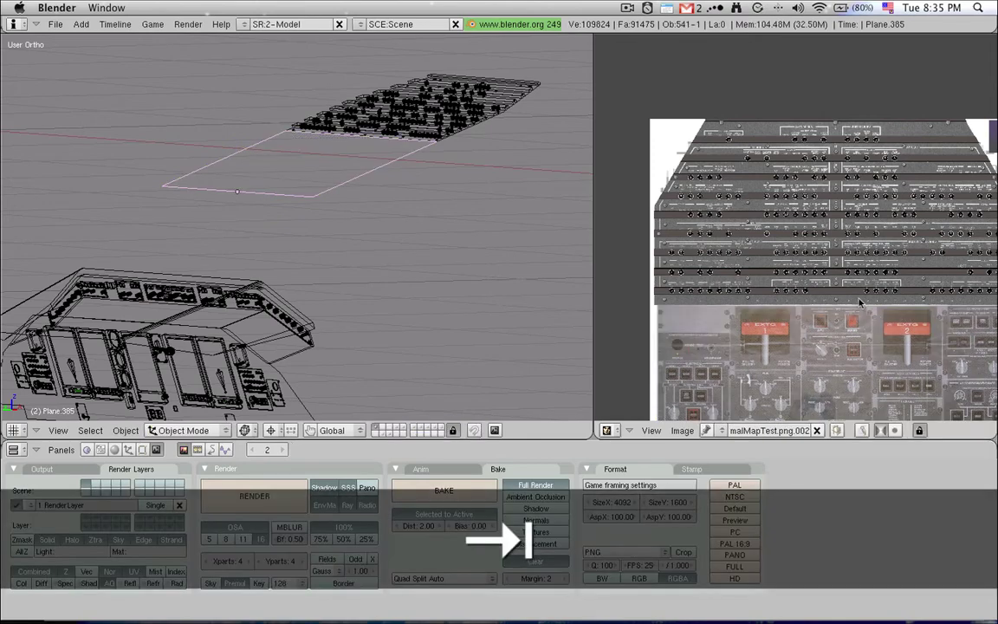
Show the instrument panel and pedestal in solid shading with perspective projection.
middle_click_drag(561, 258, 245, 261)
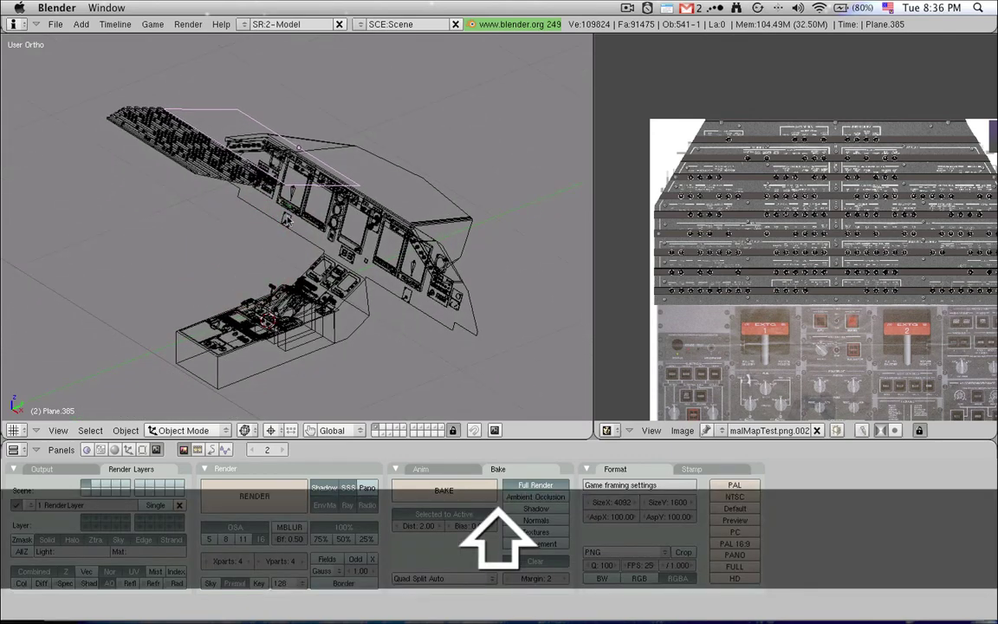
key("5")
mouse_move(231, 225)
middle_mouse_down()
mouse_move(309, 178)
mouse_move(245, 230)
mouse_move(266, 247)
mouse_move(316, 186)
middle_mouse_up()
key("z")
mouse_move(258, 241)
middle_mouse_down()
mouse_move(282, 268)
mouse_move(312, 244)
middle_mouse_up()
scroll(208, 267, "up", 5)
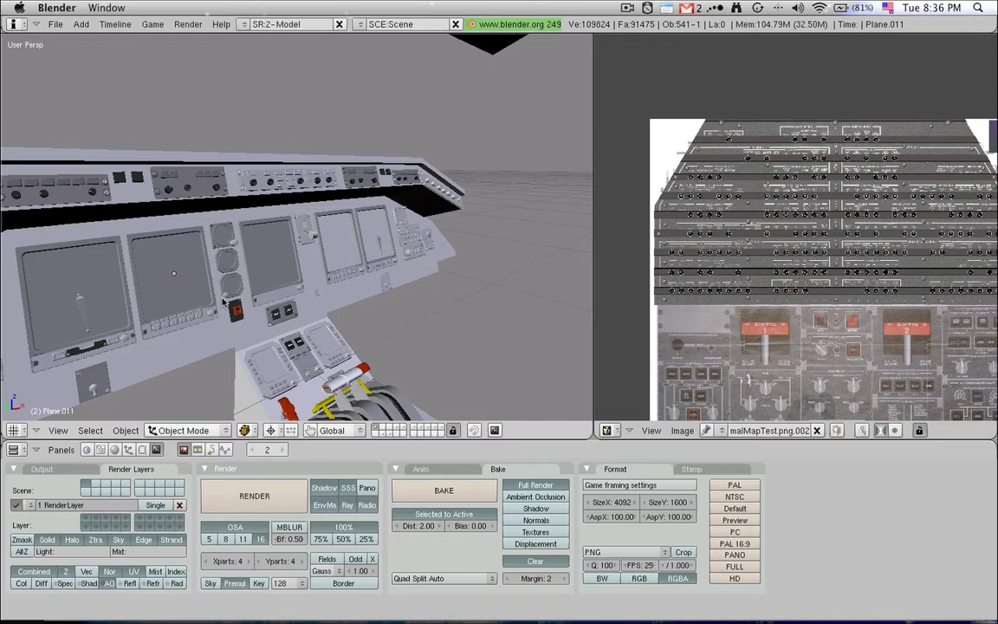
Check the texture assignment and UV position of the selected display screen on the main panel.
key("Tab")
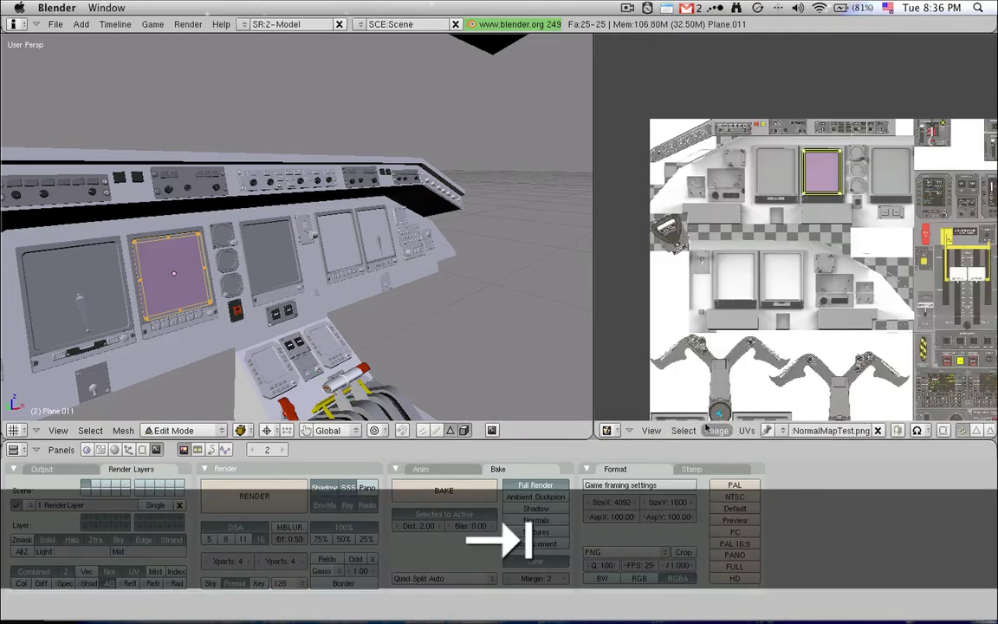
left_click(717, 431)
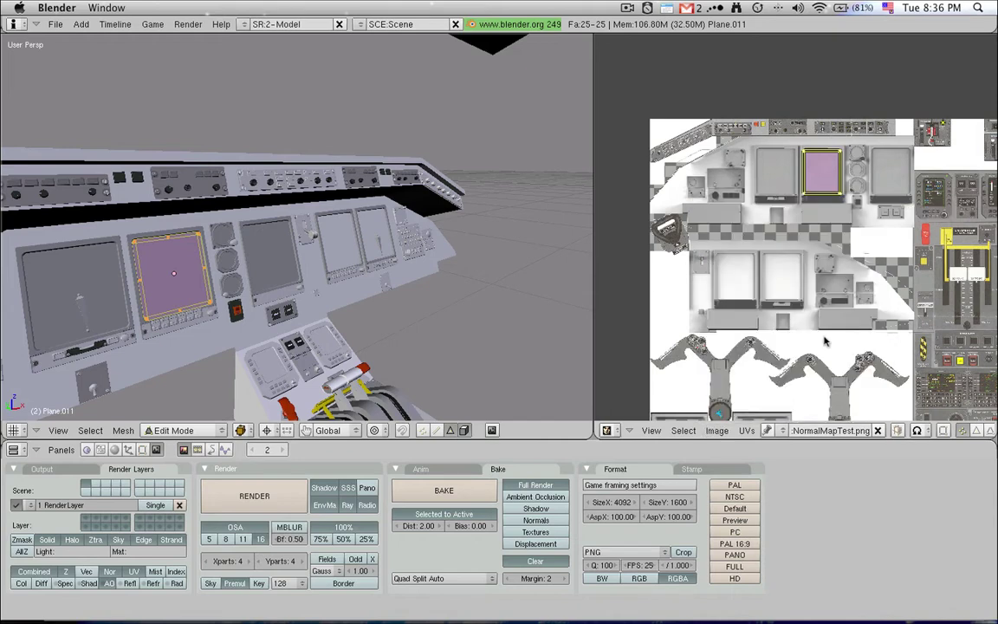
key("Tab")
Select the main panel background and examine it together with the pedestal and overhead panel from both sides.
scroll(229, 310, "down", 3)
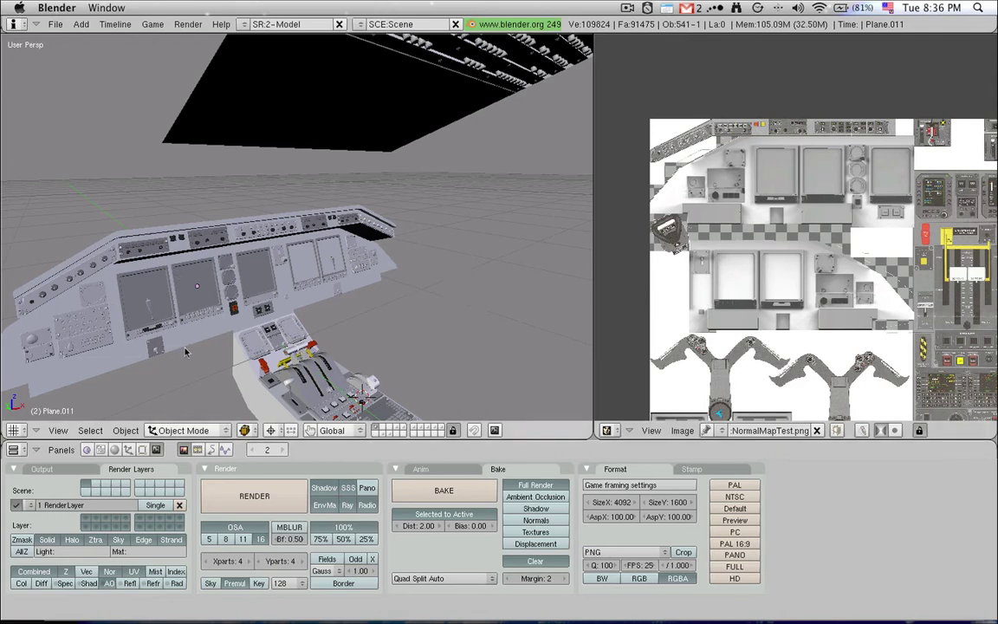
scroll(145, 343, "down", 1)
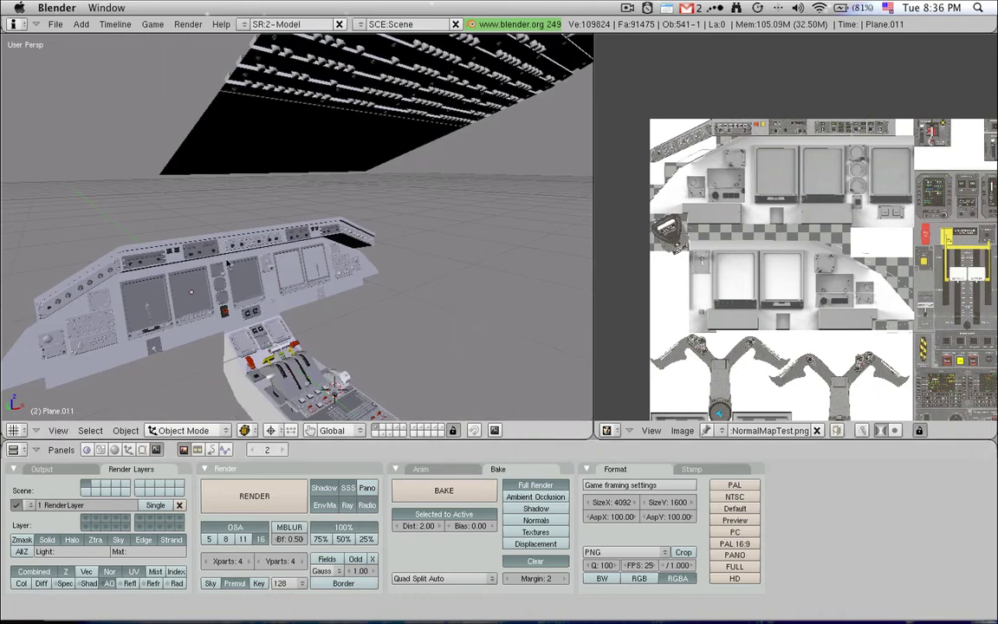
scroll(227, 263, "up", 3)
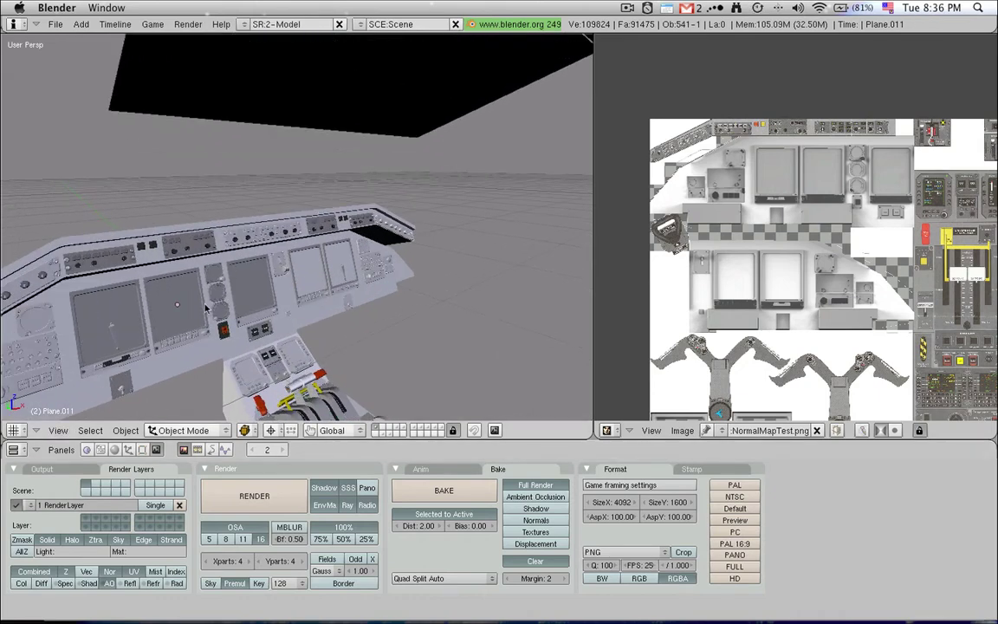
middle_click_drag(206, 309, 173, 307)
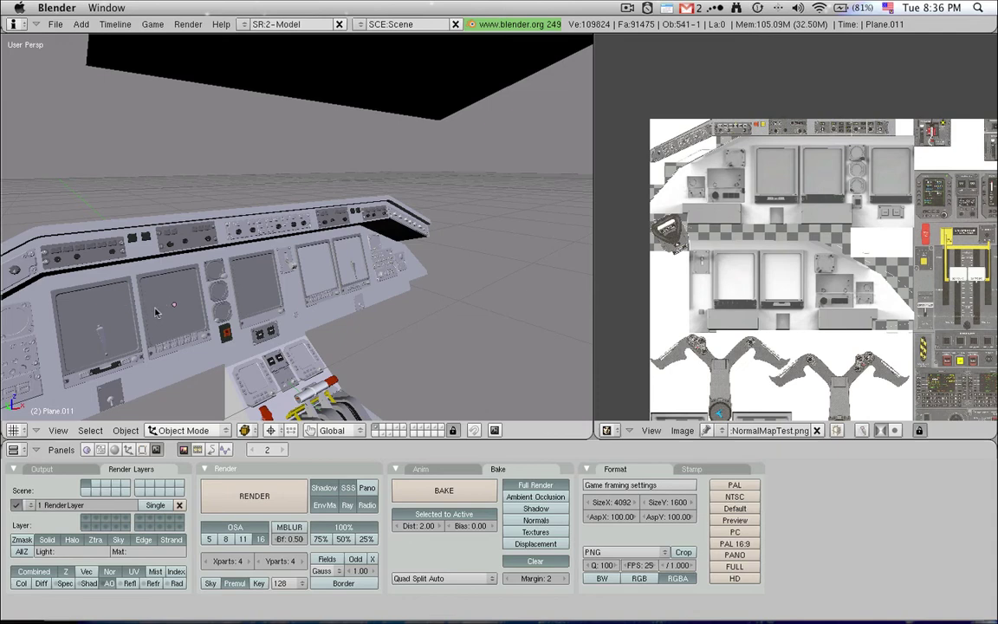
right_click(194, 365)
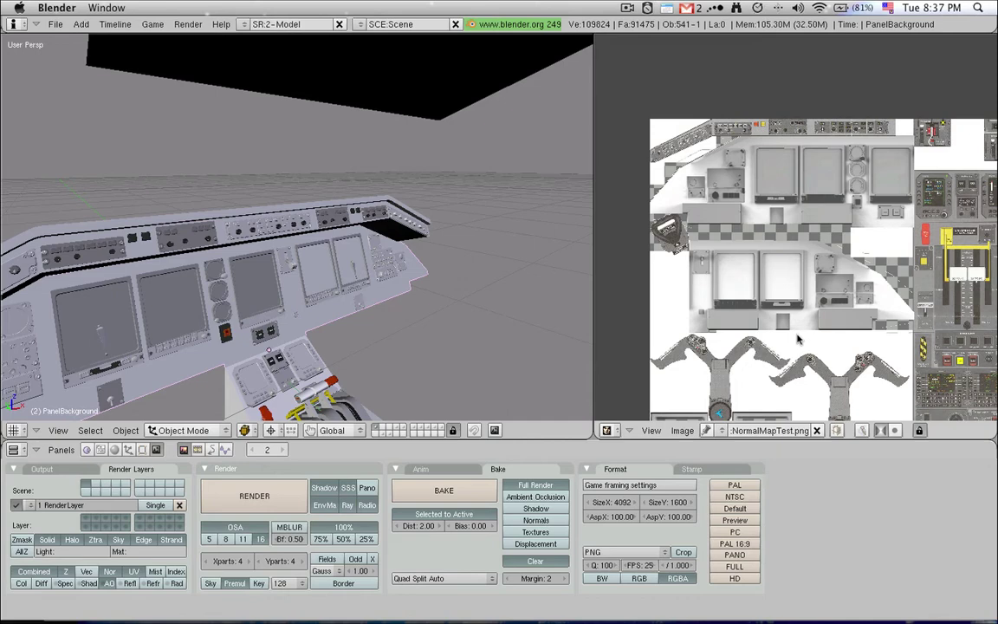
mouse_move(311, 290)
middle_mouse_down()
mouse_move(399, 328)
mouse_move(406, 276)
mouse_move(445, 252)
middle_mouse_up()
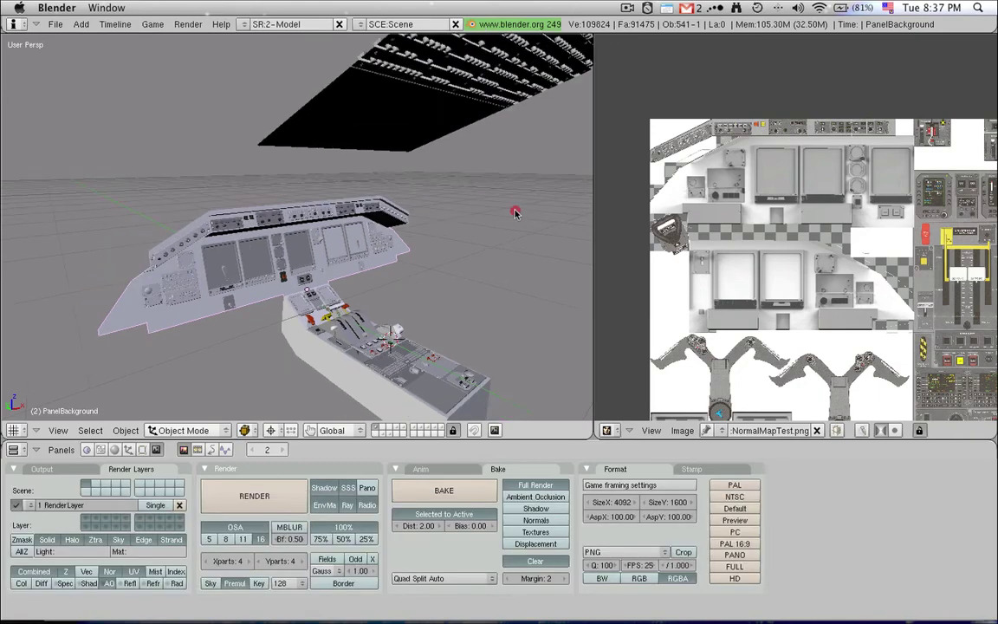
middle_click_drag(515, 213, 312, 265)
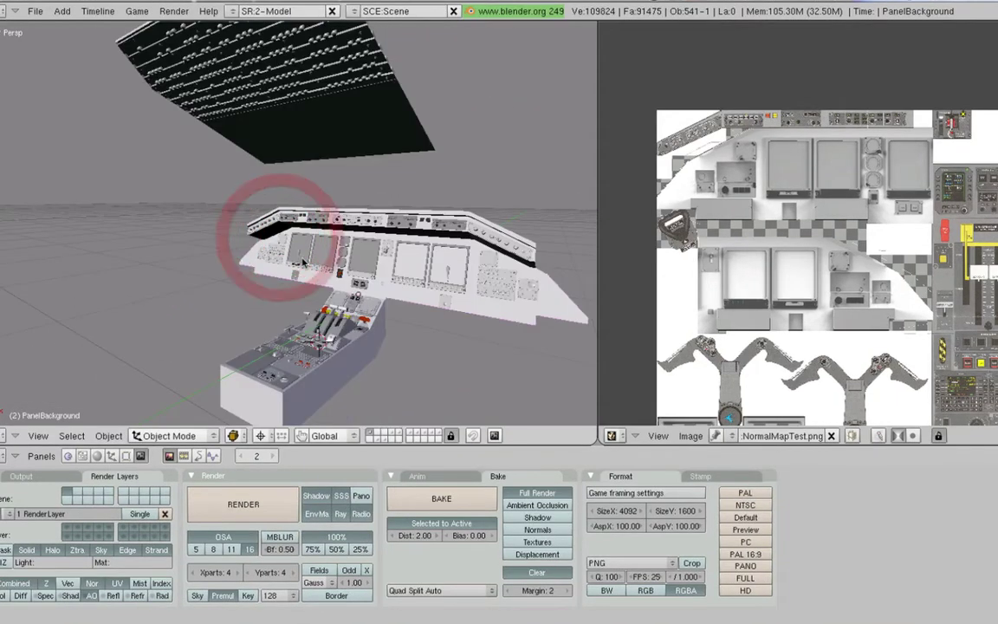
middle_click_drag(186, 217, 214, 246)
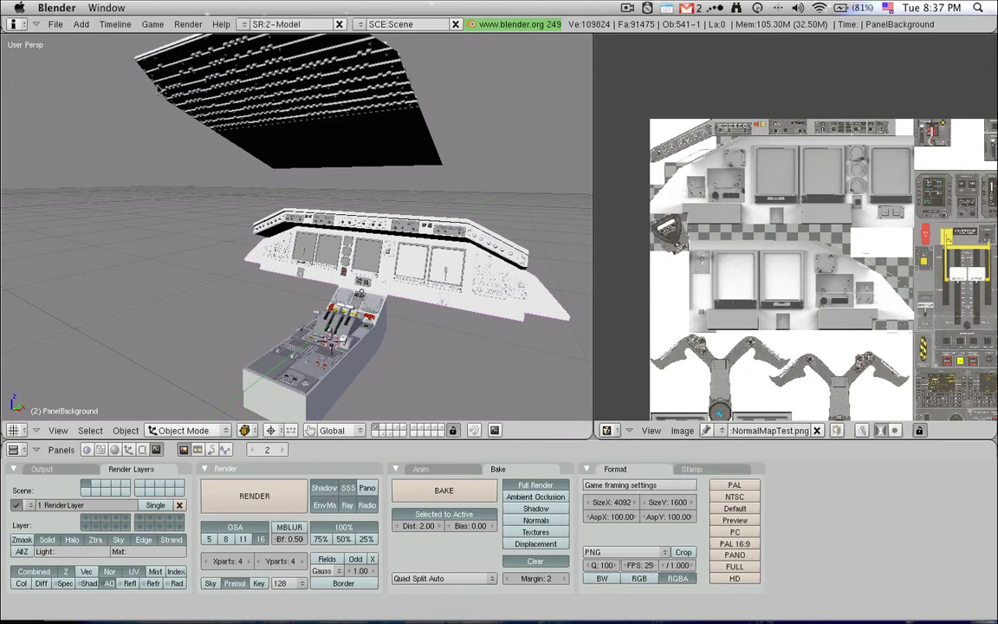
middle_click_drag(194, 136, 152, 163)
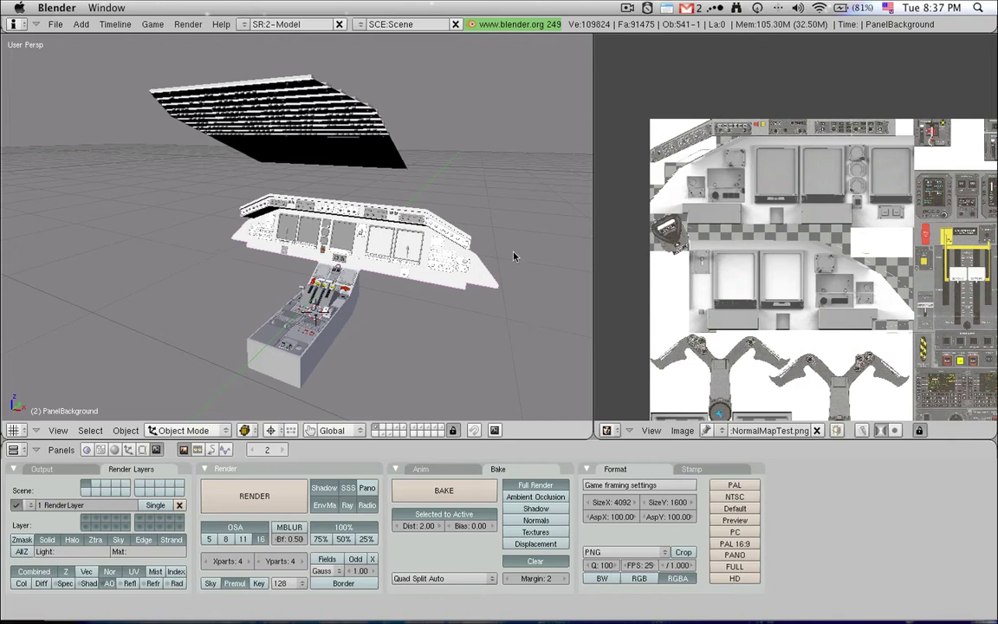
scroll(351, 317, "up", 2)
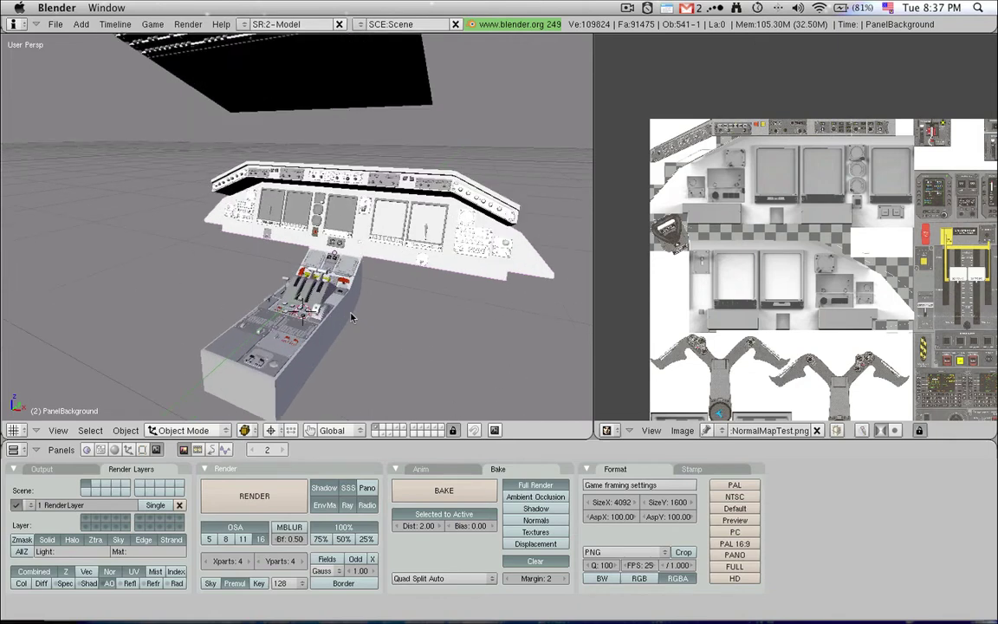
Examine the pedestal's throttle quadrant up close while switching repeatedly between animation frames 1 and 2.
middle_click_drag(249, 211, 353, 258)
scroll(354, 258, "up", 3)
middle_click_drag(354, 258, 399, 203, "shift")
middle_click_drag(403, 254, 383, 248, "shift")
key("Left")
key("Right")
key("Left")
scroll(373, 220, "up", 4)
key("Right")
scroll(382, 248, "up", 3)
scroll(288, 178, "down", 1)
key("Left")
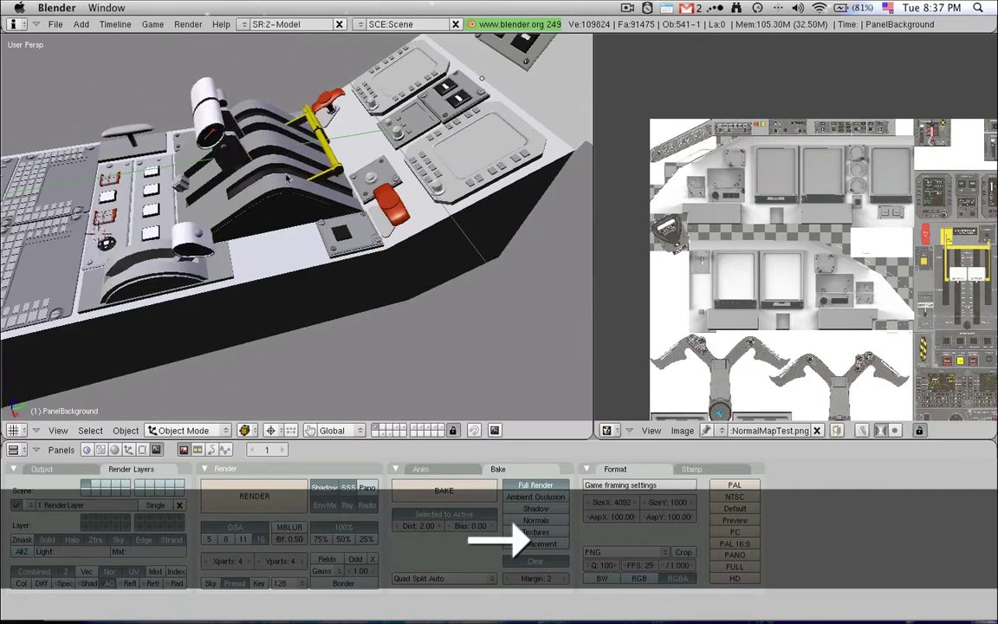
key("Right")
key("Left")
key("Right")
key("Left")
scroll(229, 204, "down", 2)
scroll(229, 205, "down", 2)
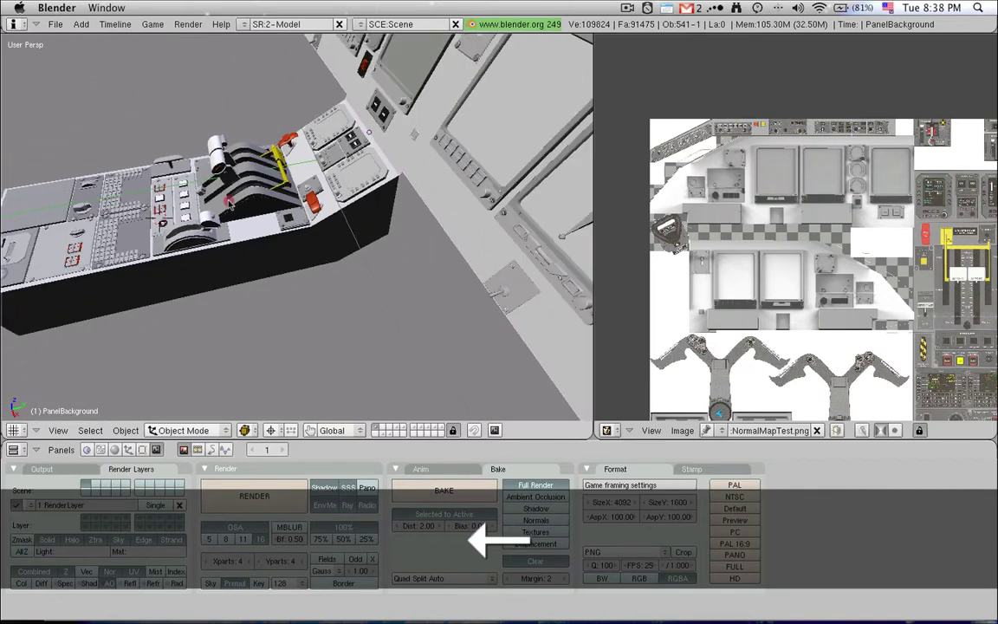
Examine the main panel's displays and the pedestal controls from the front, above and behind.
middle_click_drag(229, 204, 348, 214)
scroll(196, 209, "down", 1)
middle_click_drag(211, 199, 361, 290)
scroll(362, 304, "up", 2)
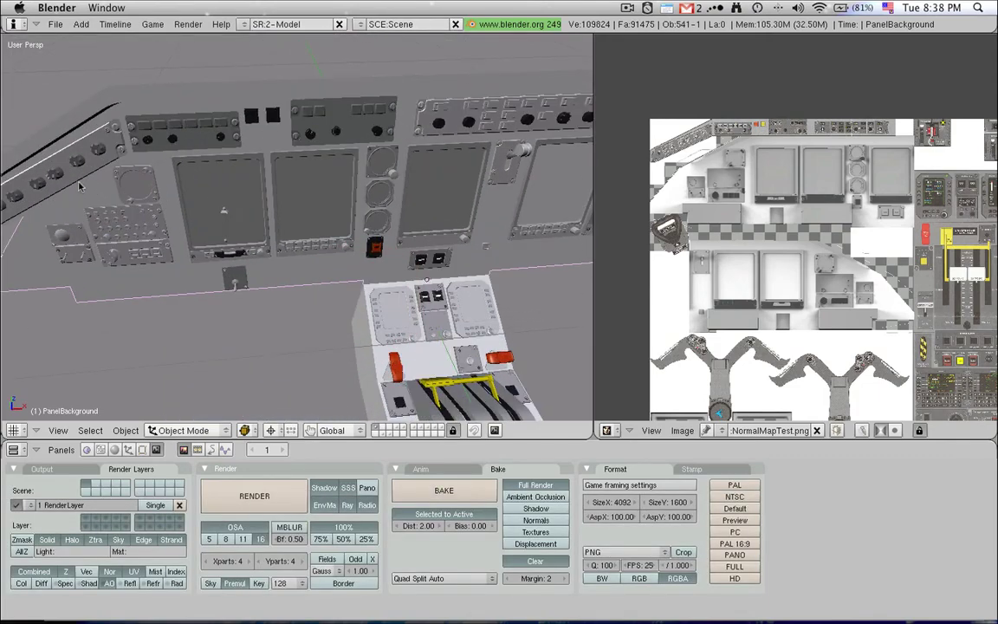
scroll(450, 123, "down", 3)
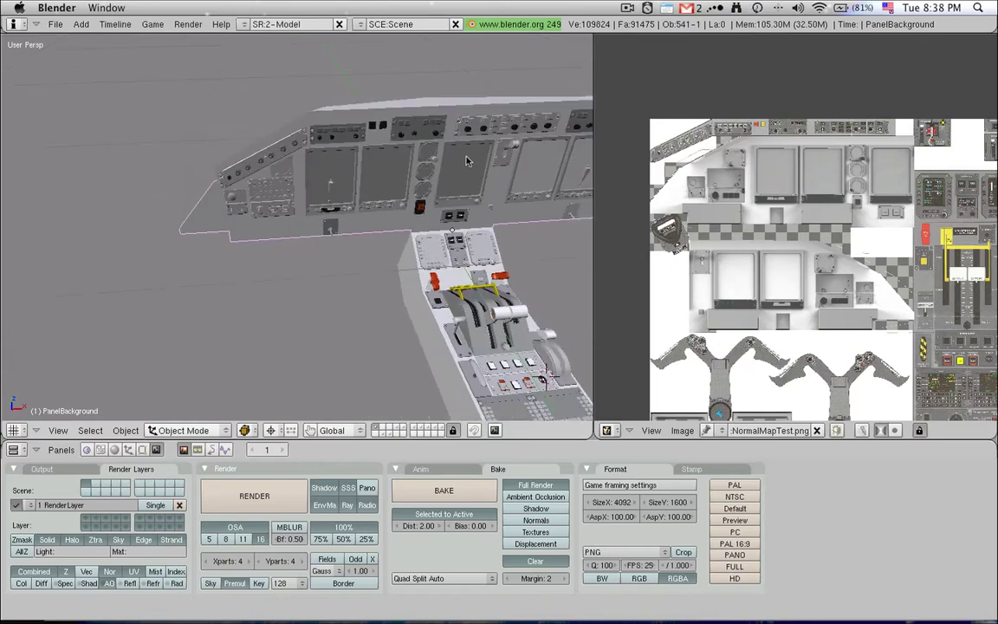
middle_click_drag(419, 140, 401, 253)
middle_click_drag(276, 265, 428, 300)
scroll(430, 301, "up", 2)
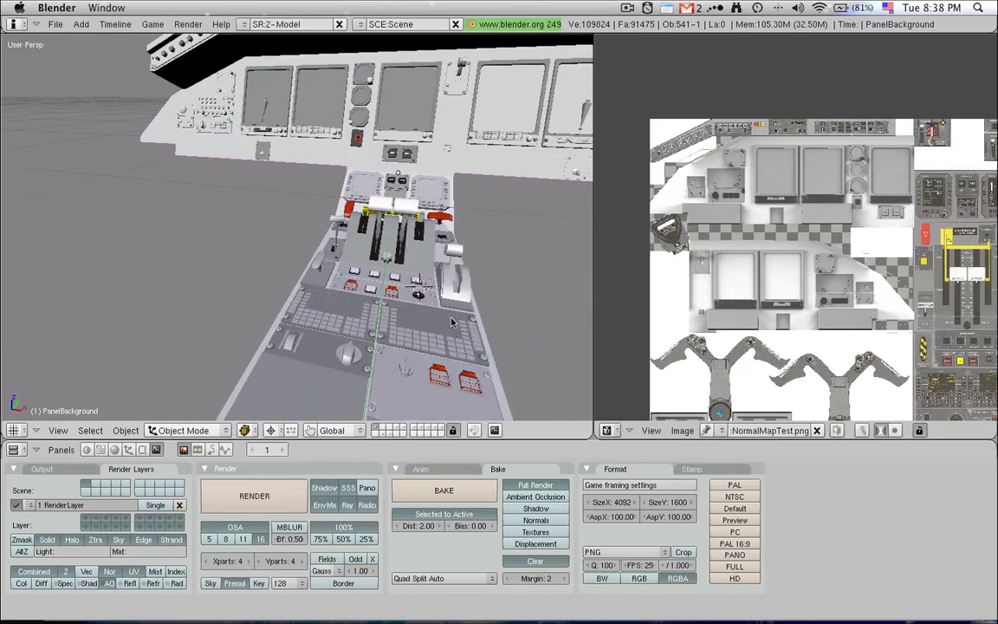
scroll(450, 316, "up", 3)
scroll(397, 283, "down", 5)
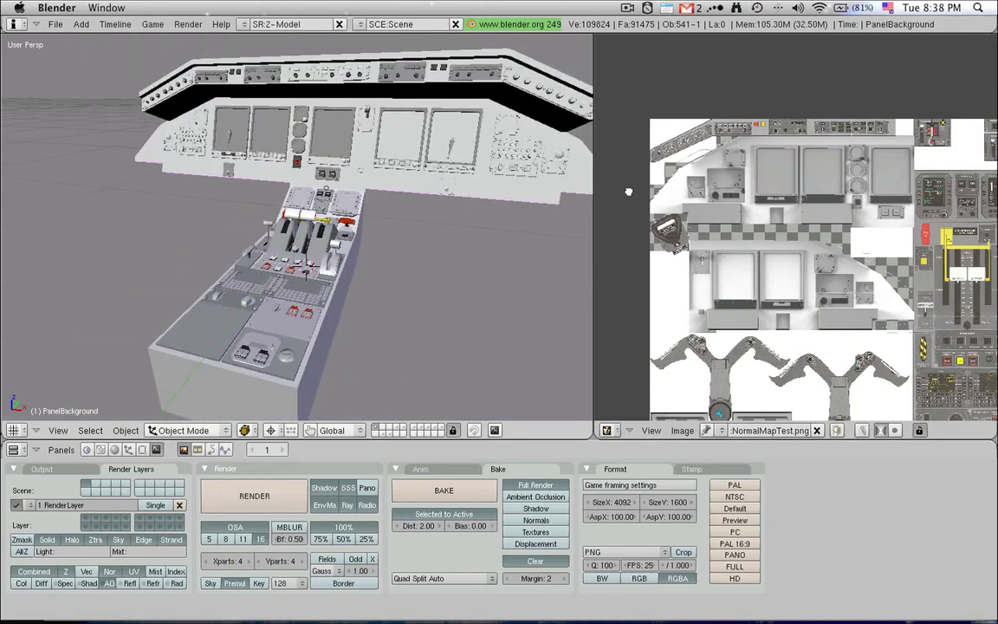
View the entire NormalMapTest.png texture beside the complete instrument panel and pedestal.
scroll(662, 85, "down", 1)
middle_click_drag(788, 301, 777, 254, "shift")
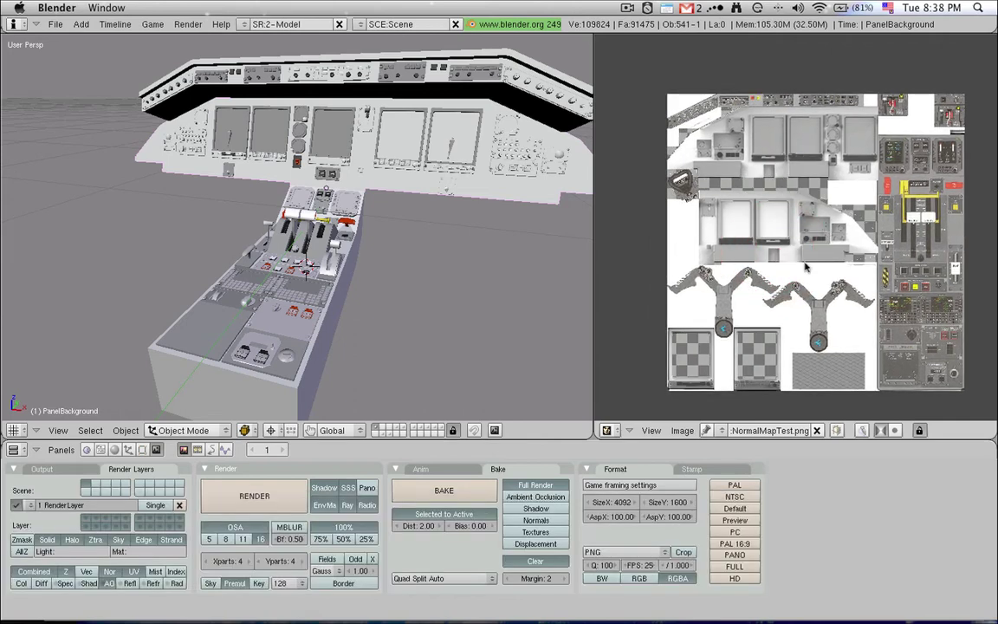
scroll(308, 262, "down", 1)
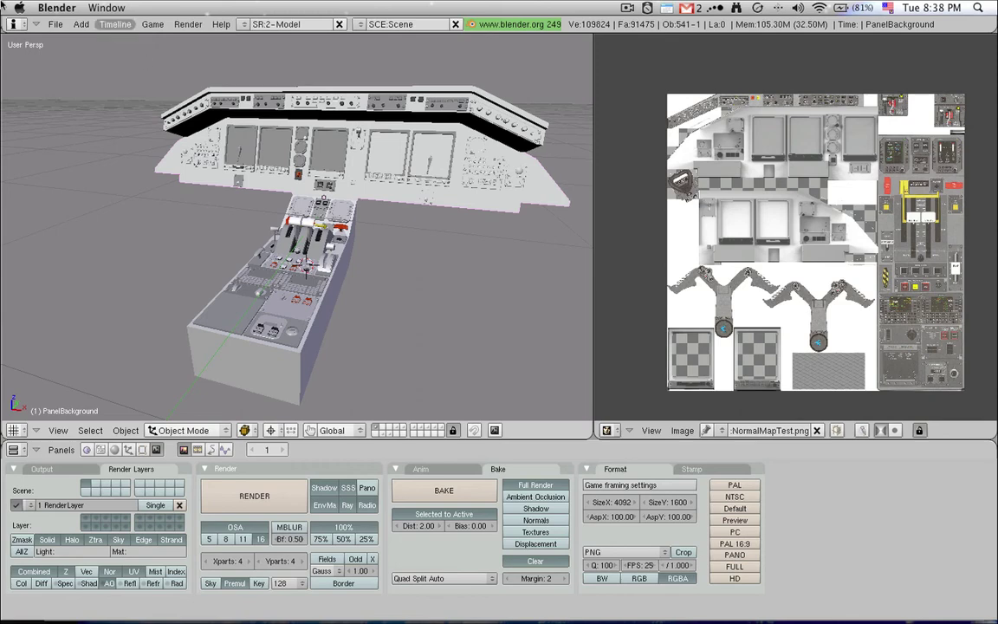
left_click(55, 24)
mouse_move(130, 262)
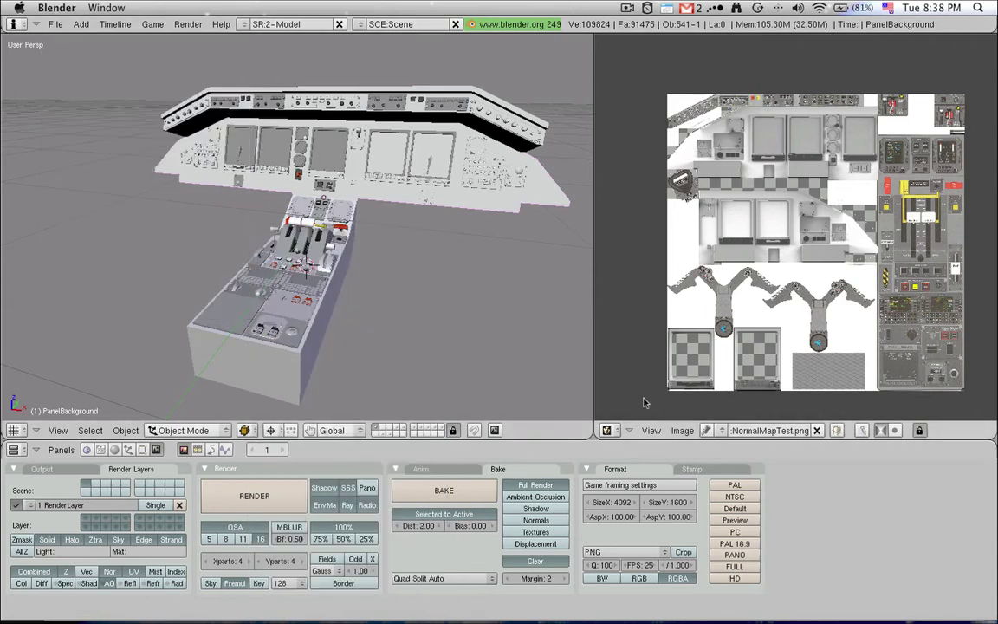
left_click(717, 431)
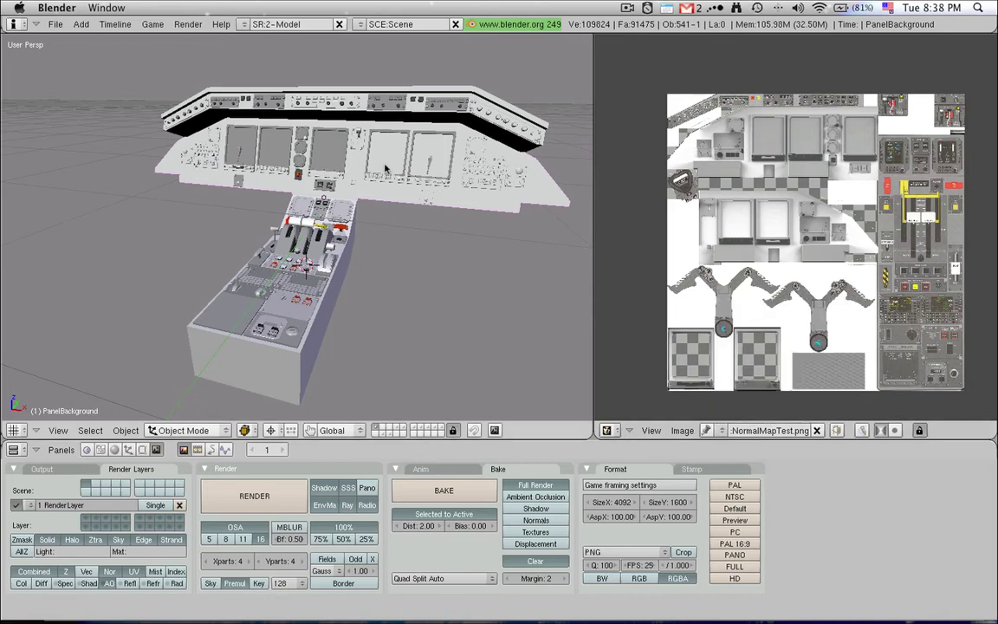
Deselect all objects in wireframe display and look up the X-Plane v8/v9 Object (.obj) export format.
key("z")
key("a")
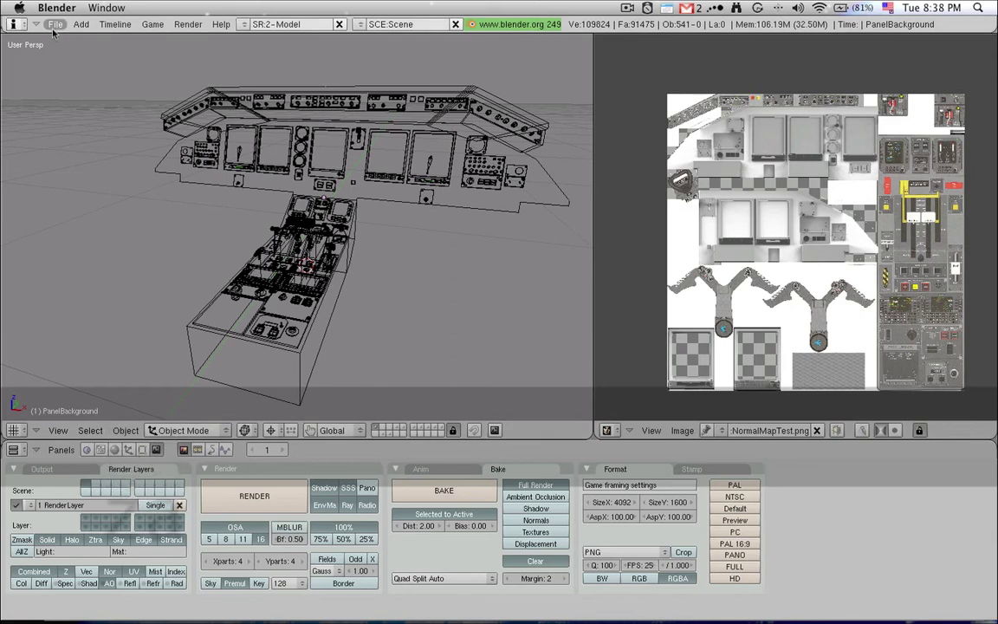
left_click(54, 24)
mouse_move(69, 276)
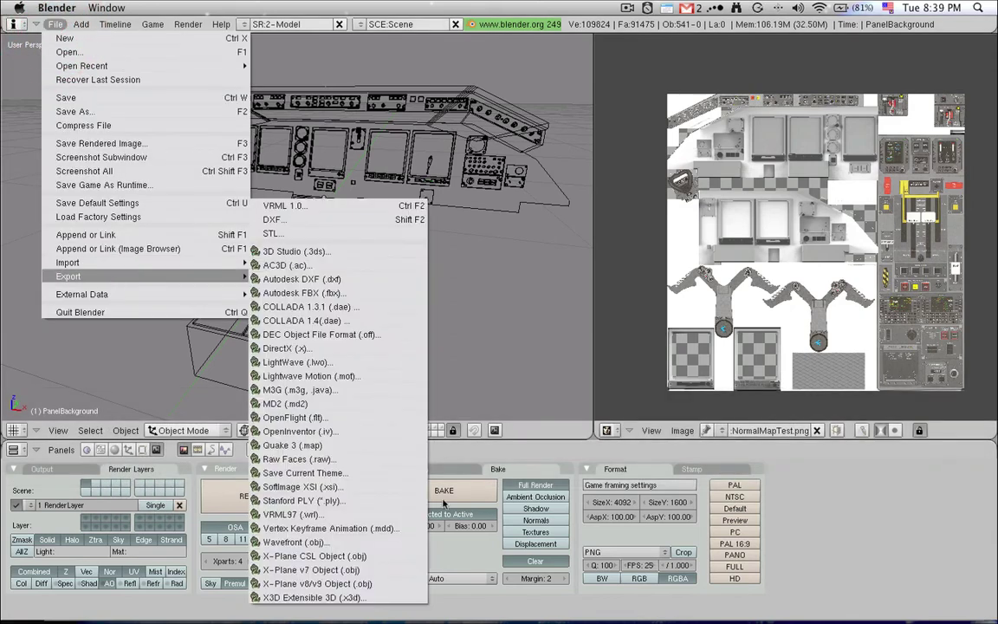
left_click(406, 582)
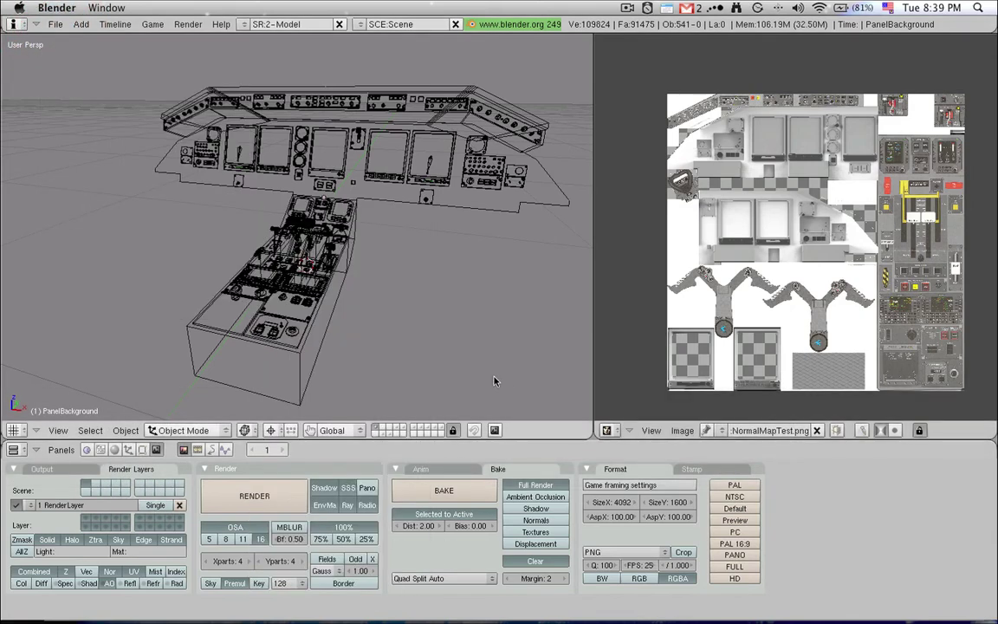
Select the pedestal base and look over the available export formats without exporting.
right_click(301, 397)
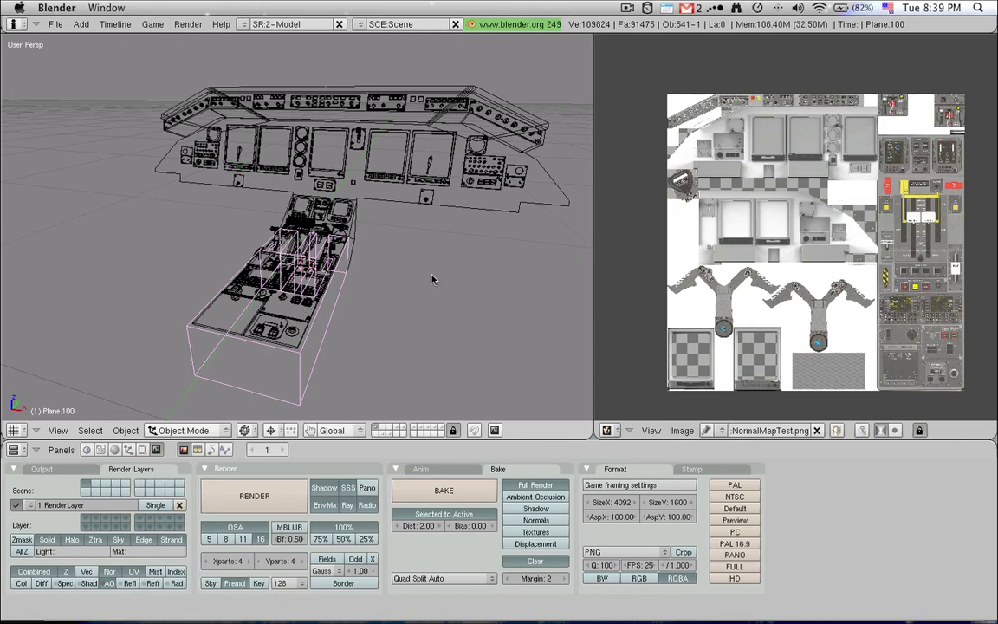
middle_click_drag(249, 275, 345, 301)
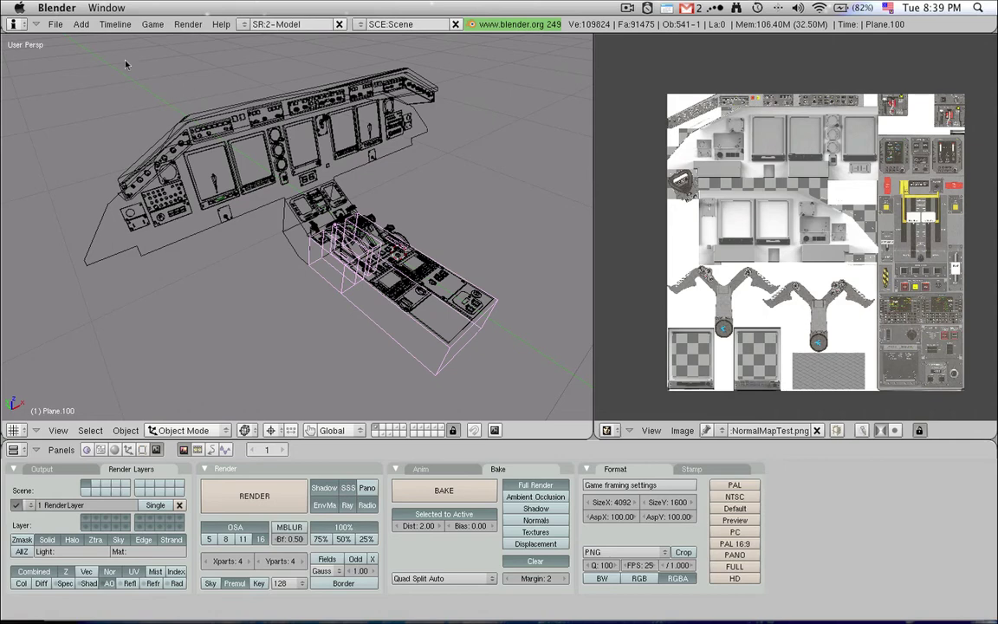
left_click(55, 25)
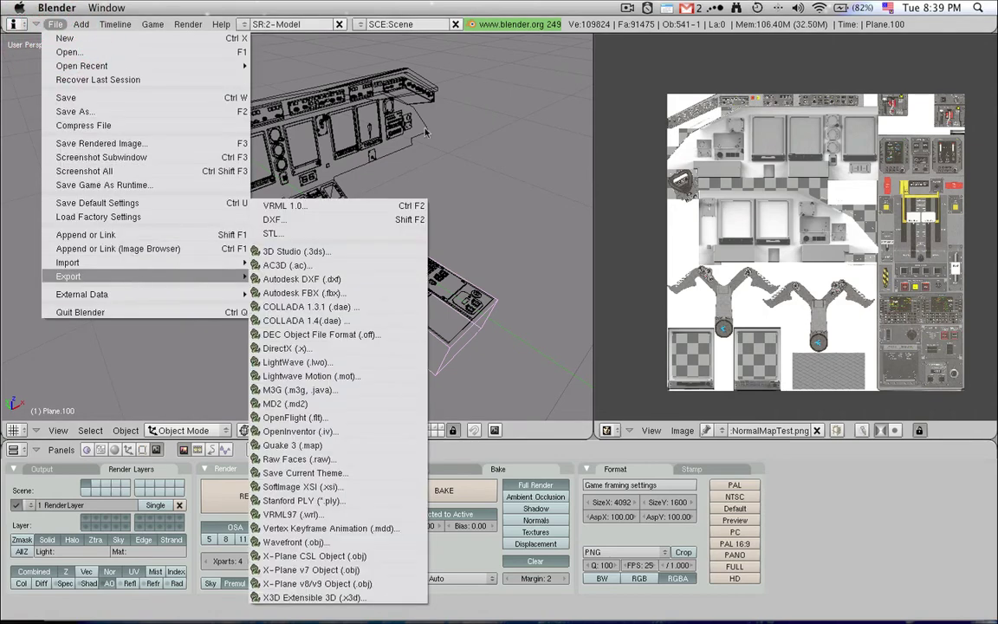
left_click(630, 149)
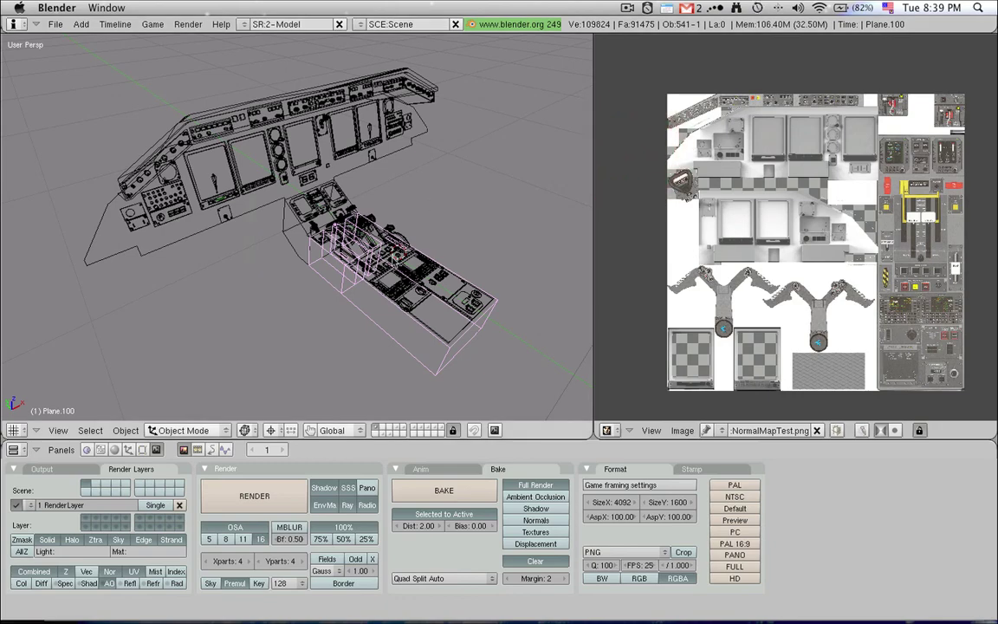
Select all objects in wireframe display and examine the instrument panel and pedestal from both sides.
scroll(217, 152, "up", 3)
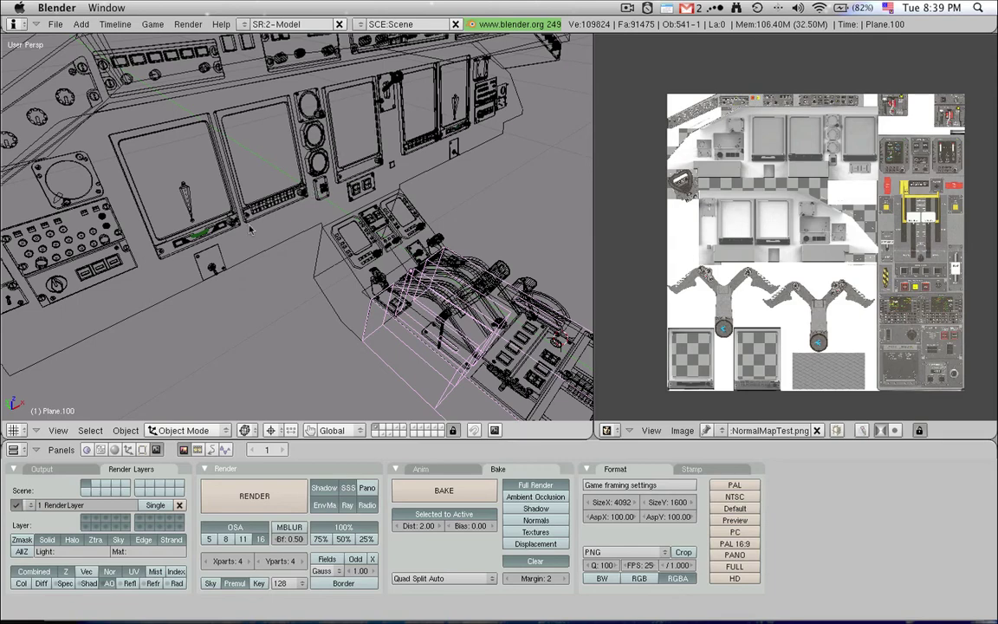
scroll(251, 230, "up", 2)
key("a")
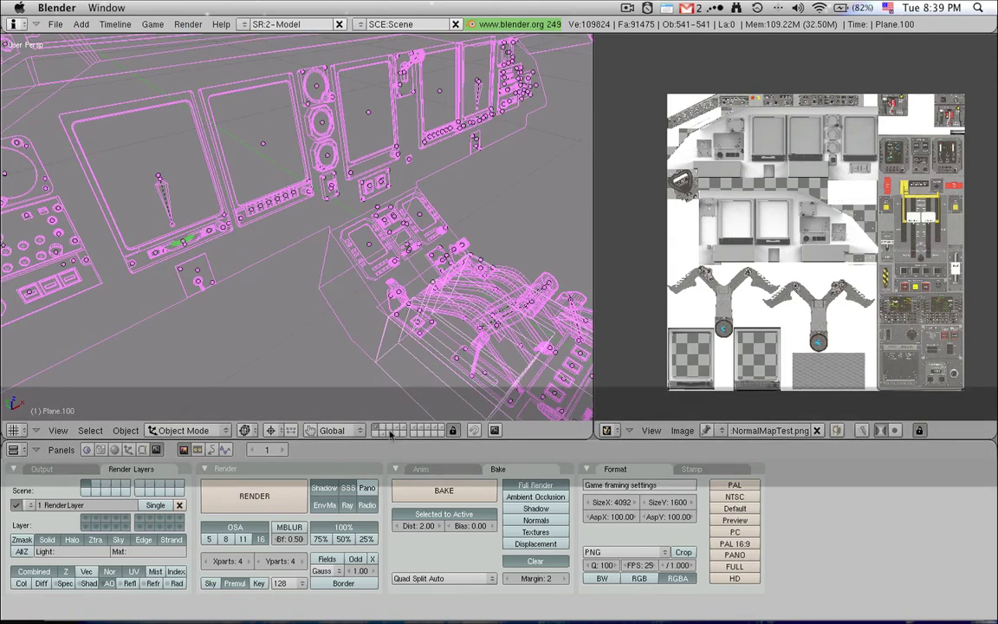
scroll(290, 228, "down", 4)
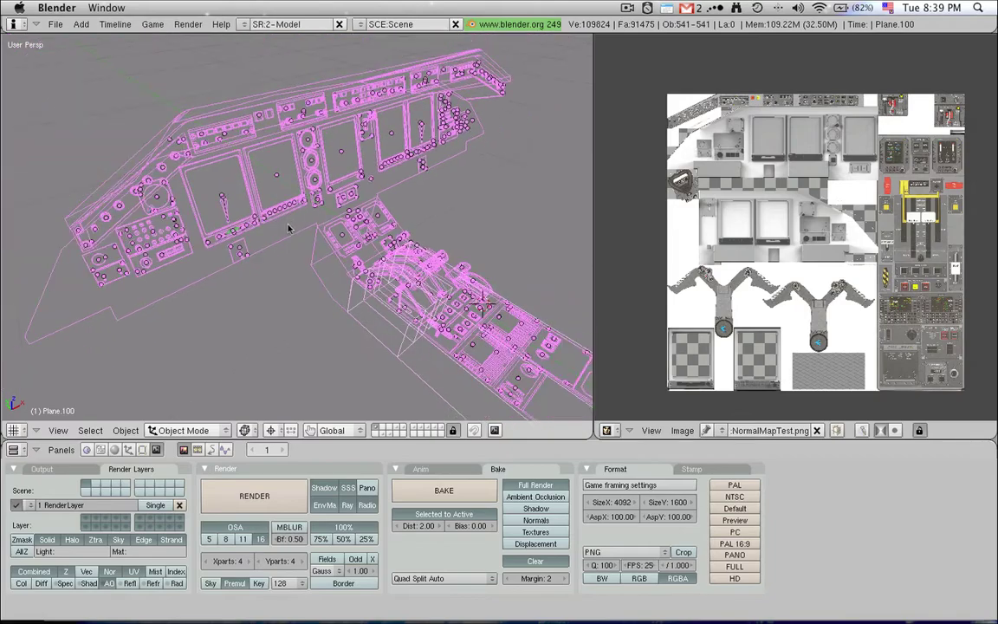
middle_click_drag(475, 292, 267, 278)
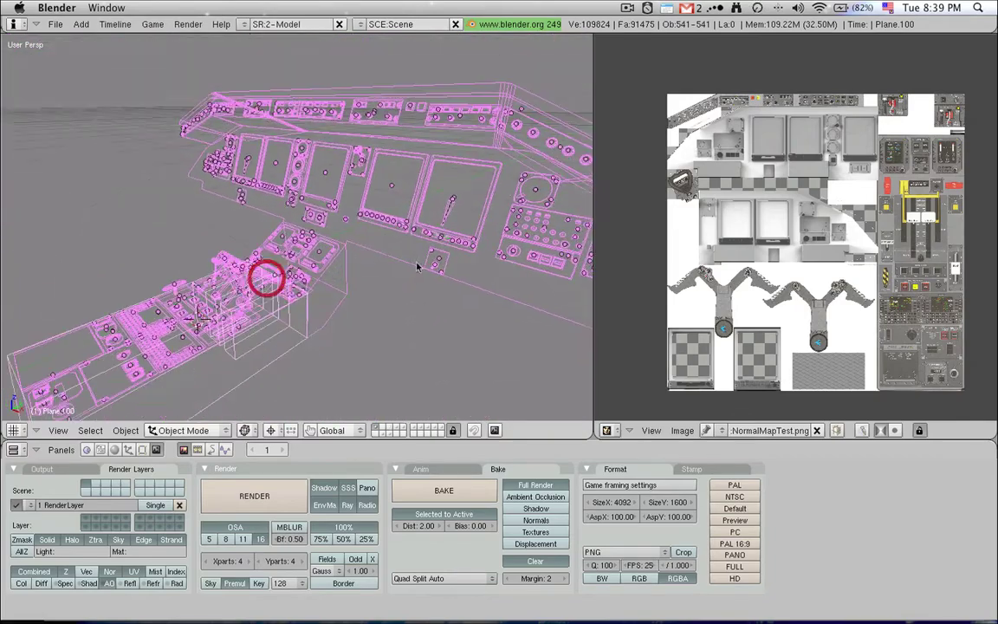
middle_click_drag(508, 183, 458, 196)
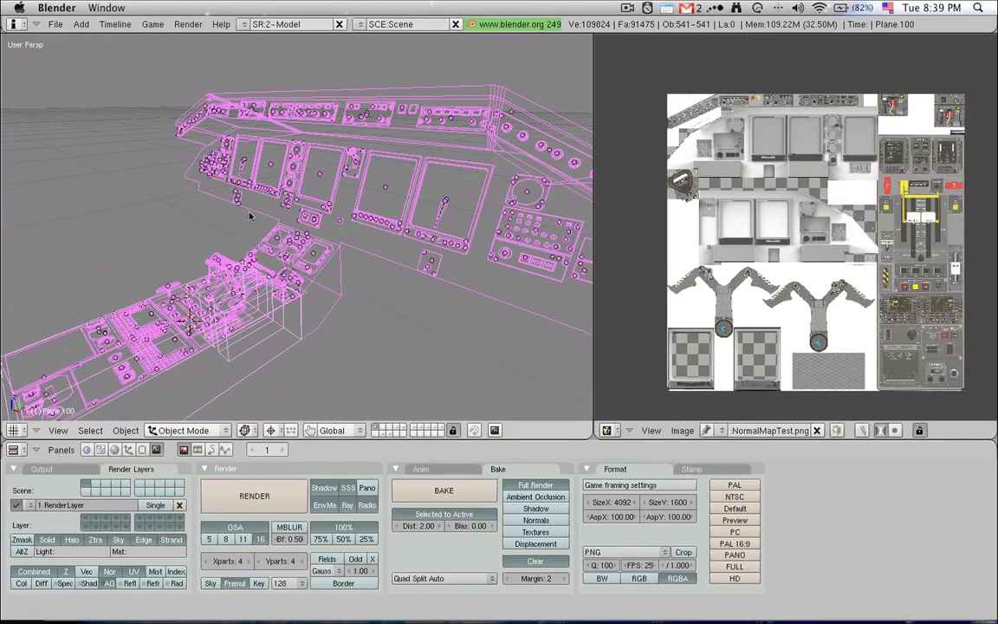
mouse_move(249, 215)
middle_mouse_down()
mouse_move(244, 223)
mouse_move(359, 226)
mouse_move(413, 250)
mouse_move(368, 244)
middle_mouse_up()
Switch the 3D view from wireframe to textured display and deselect all objects.
key("z")
key("z")
scroll(271, 290, "up", 5)
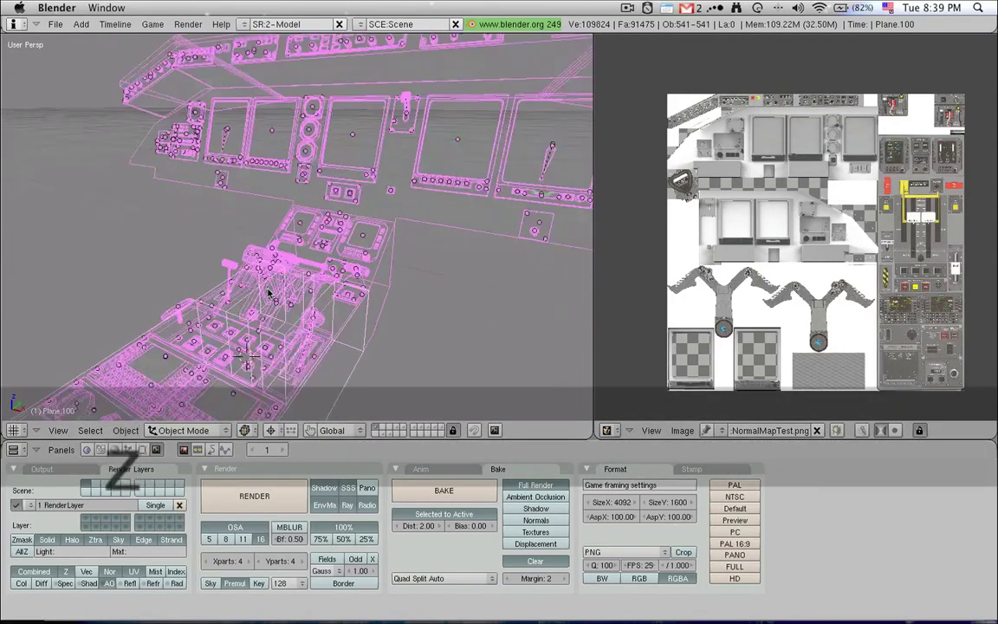
key("z")
key("a")
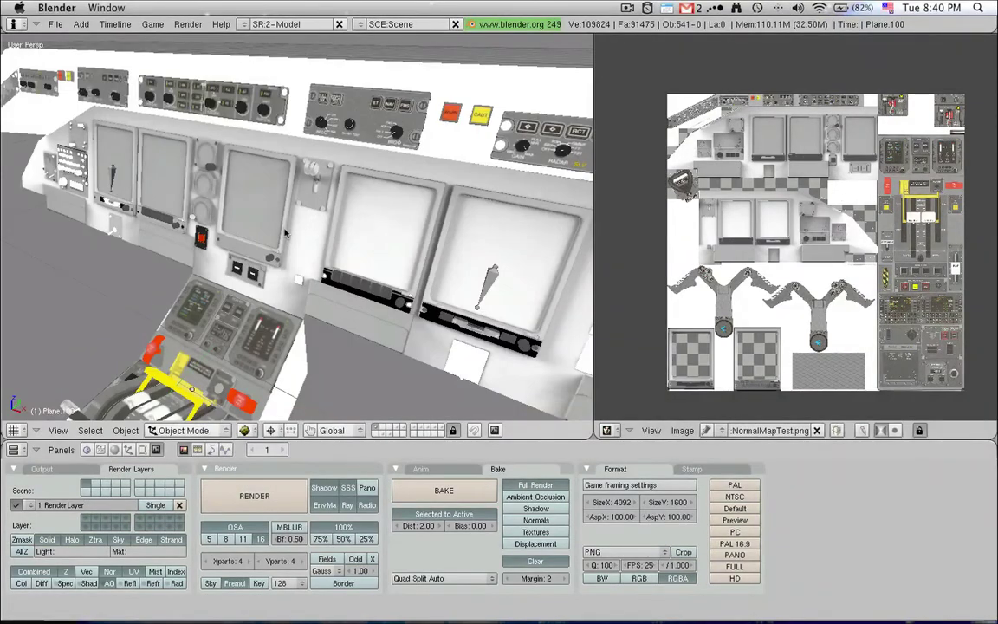
Examine the textured display bezels up close, and the whole instrument panel and pedestal at an angle and head-on.
scroll(257, 212, "up", 3)
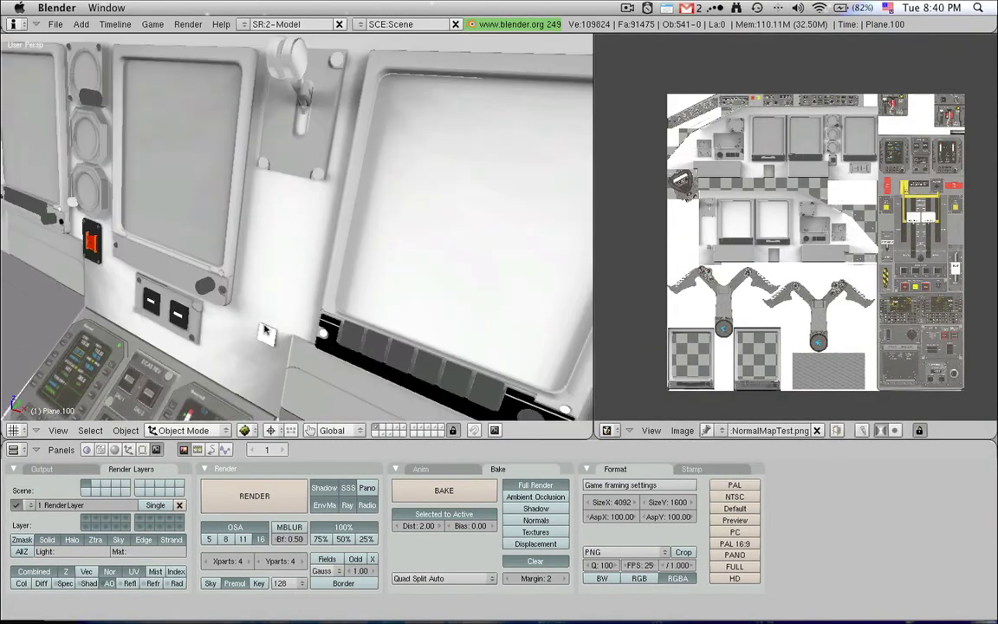
middle_click_drag(260, 327, 249, 116)
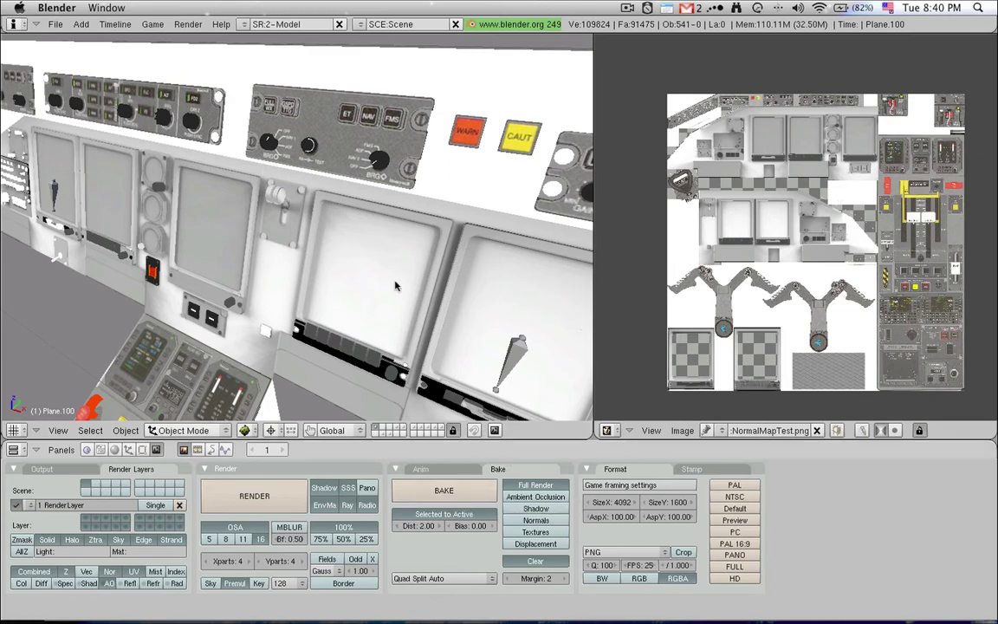
scroll(395, 286, "down", 3)
scroll(395, 285, "down", 1)
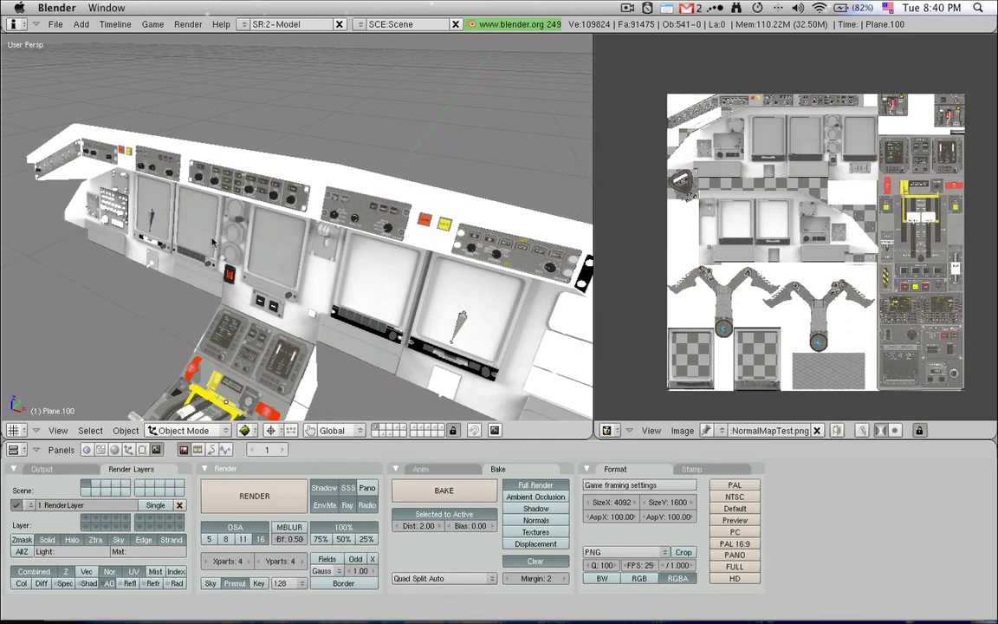
scroll(212, 243, "down", 2)
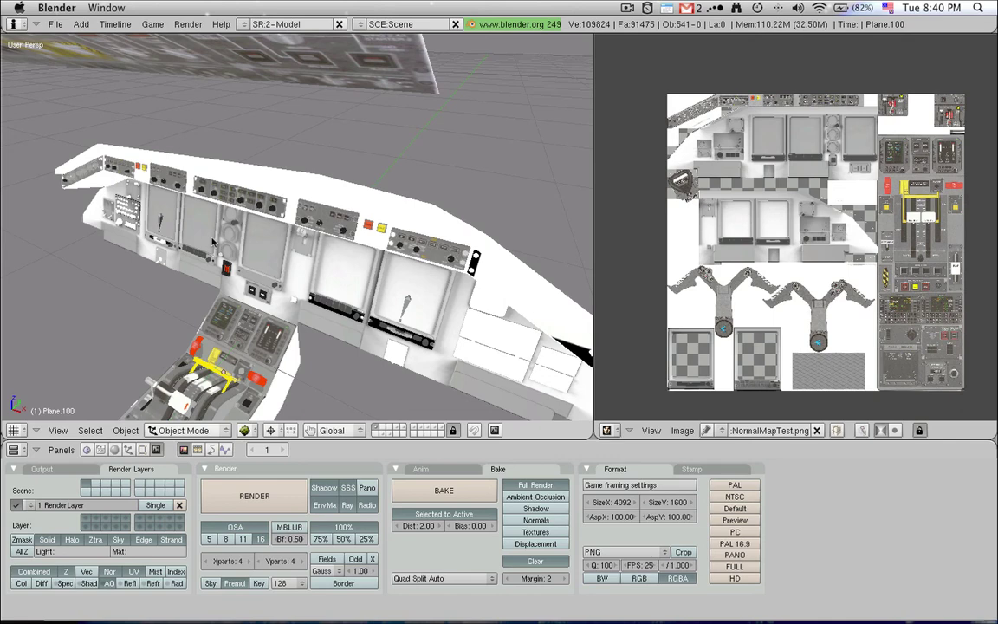
middle_click_drag(213, 242, 241, 249)
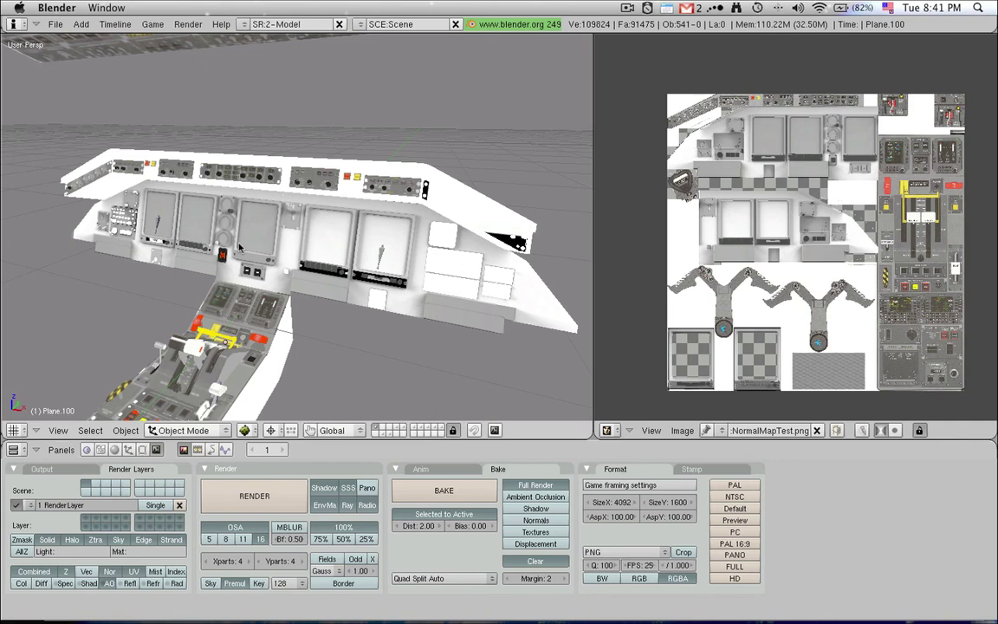
middle_click_drag(277, 234, 410, 387)
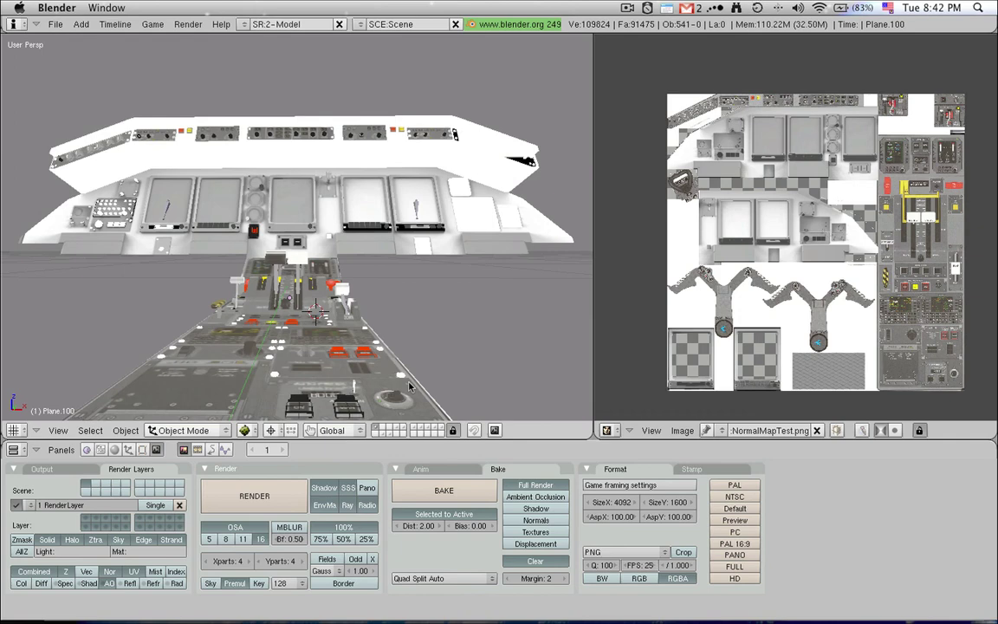